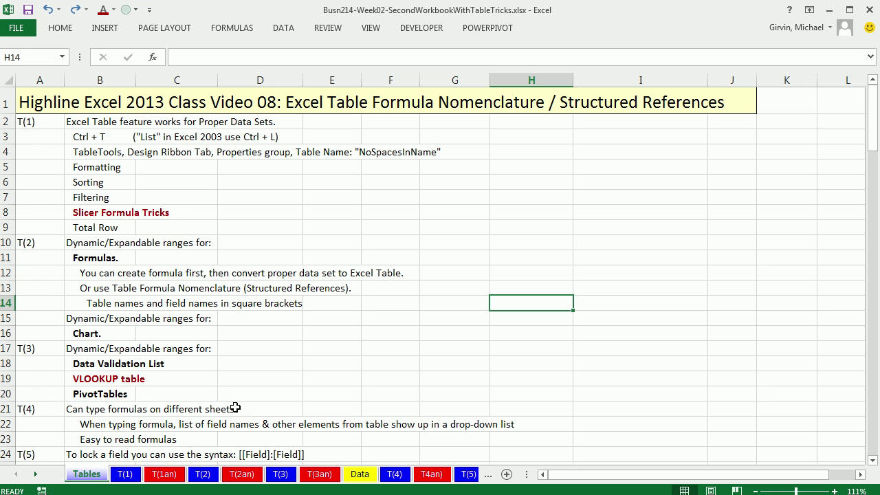
Open the T(1) sheet and examine the race data set's field names in row 10 and sample records in rows 12 and 14
left_click(126, 478)
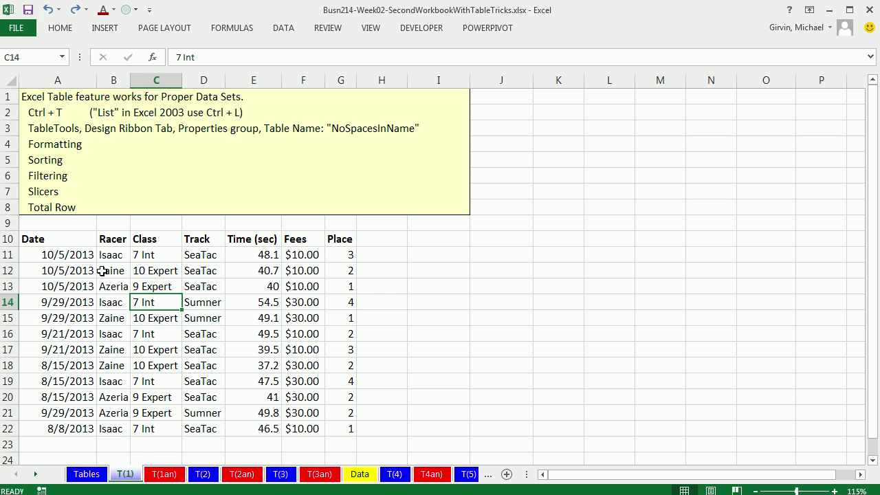
left_click_drag(39, 241, 347, 240)
left_click_drag(50, 275, 347, 270)
left_click_drag(44, 302, 340, 297)
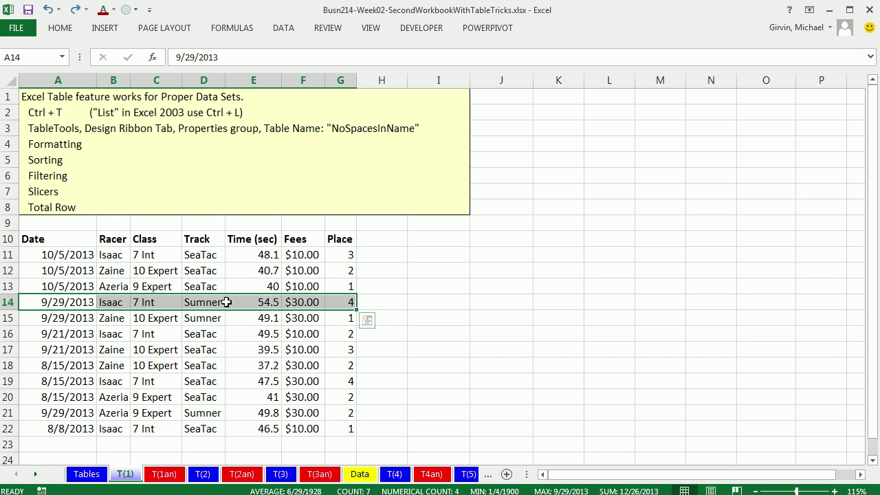
left_click(46, 240)
left_click(110, 242)
left_click(142, 243)
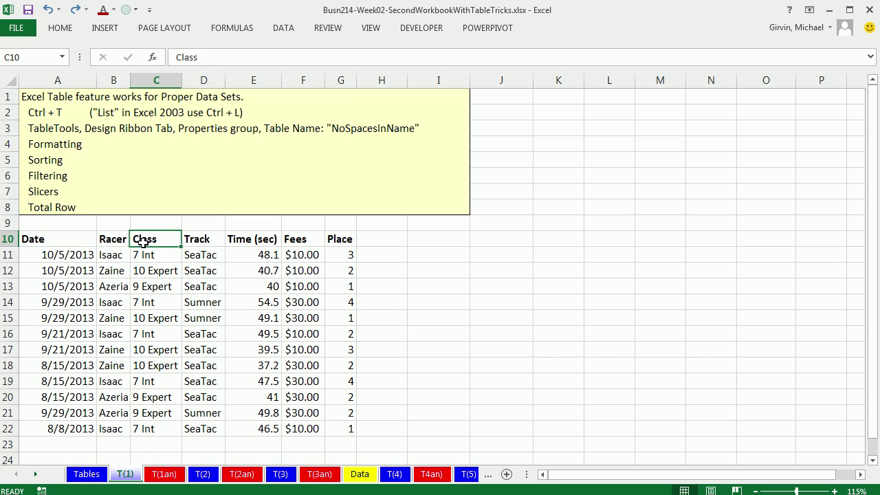
left_click(200, 240)
left_click(247, 240)
left_click(300, 242)
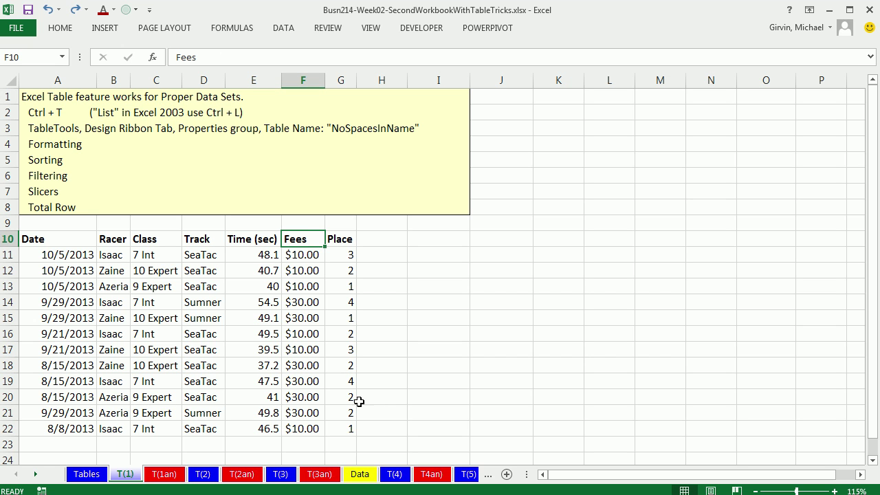
Convert the race data set in A10:G22 to an Excel Table with headers
left_click(160, 269)
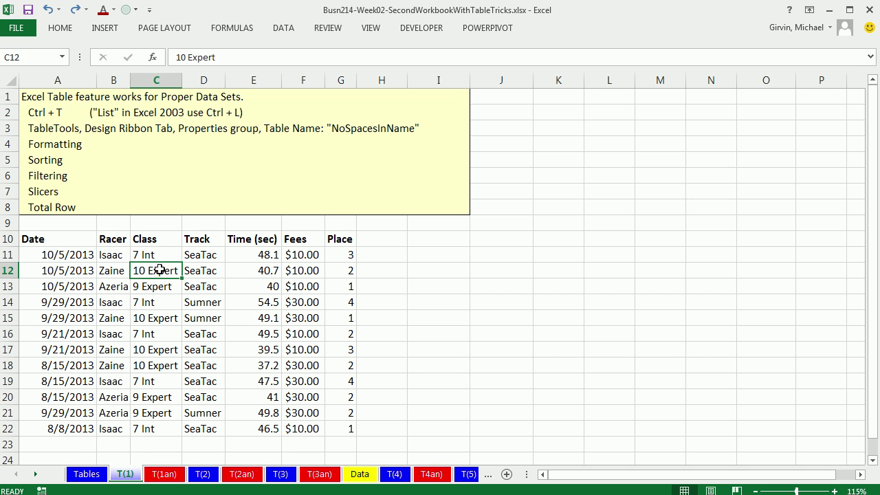
left_click(103, 28)
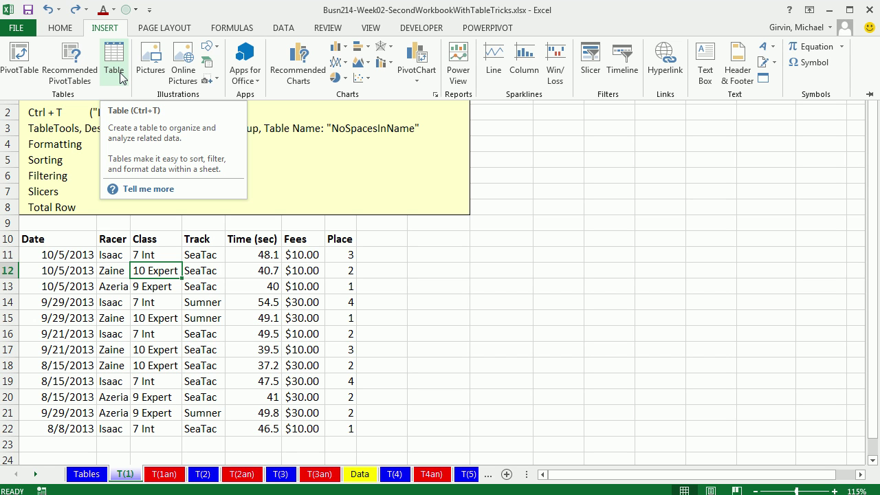
key("Escape")
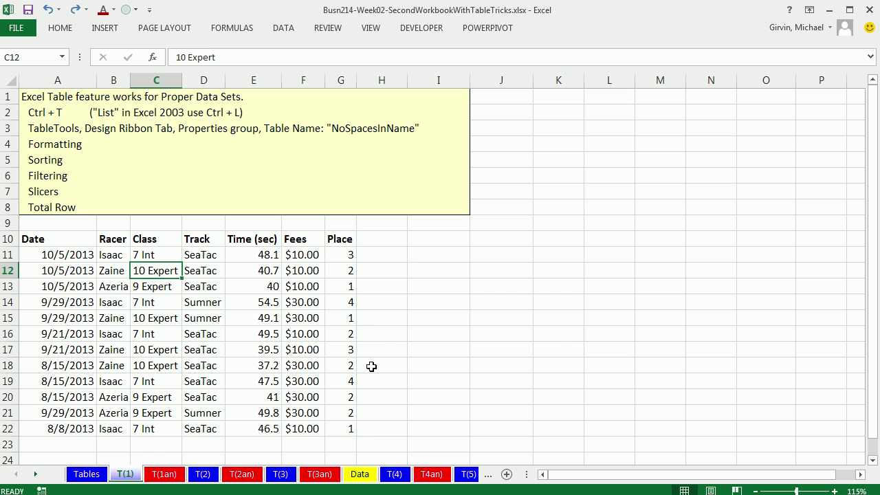
key("ctrl+t")
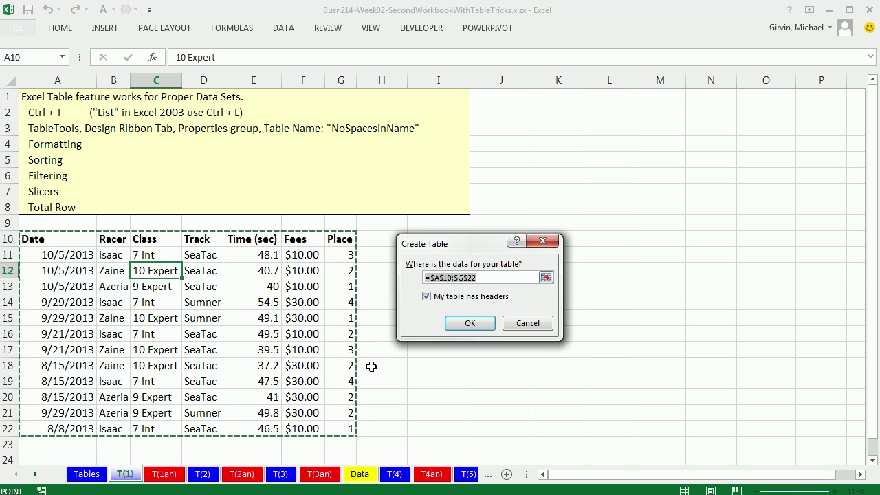
left_click(472, 326)
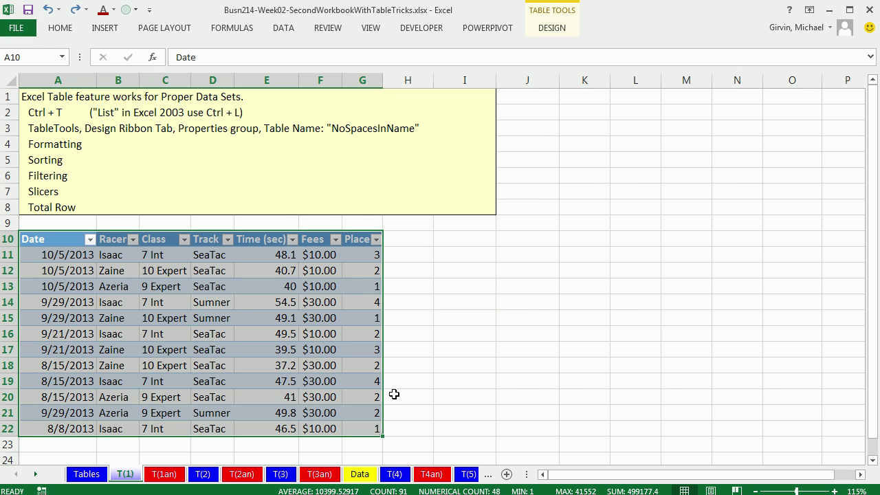
Rename the new Excel Table as RacerTable and check its name in the table properties
left_click(214, 293)
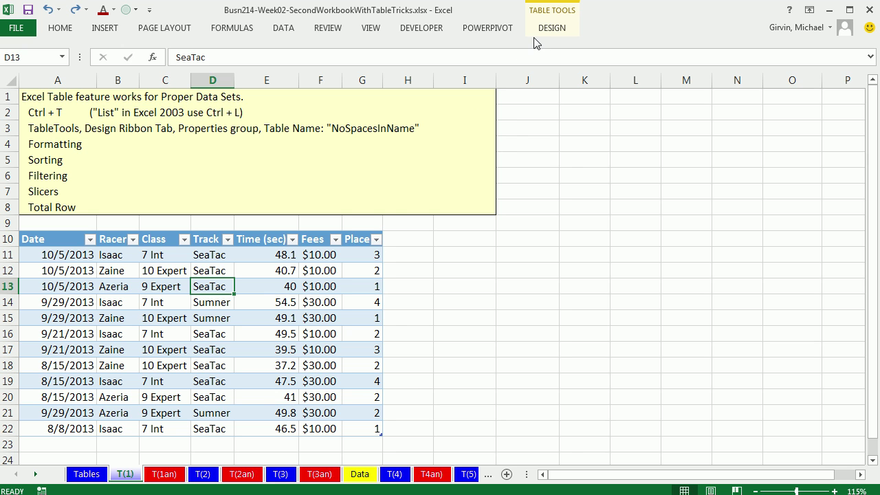
left_click(559, 30)
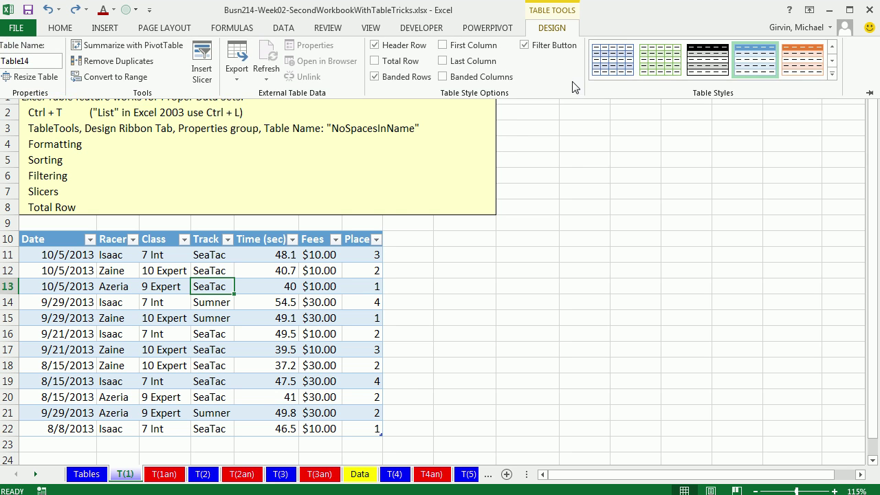
left_click(31, 64)
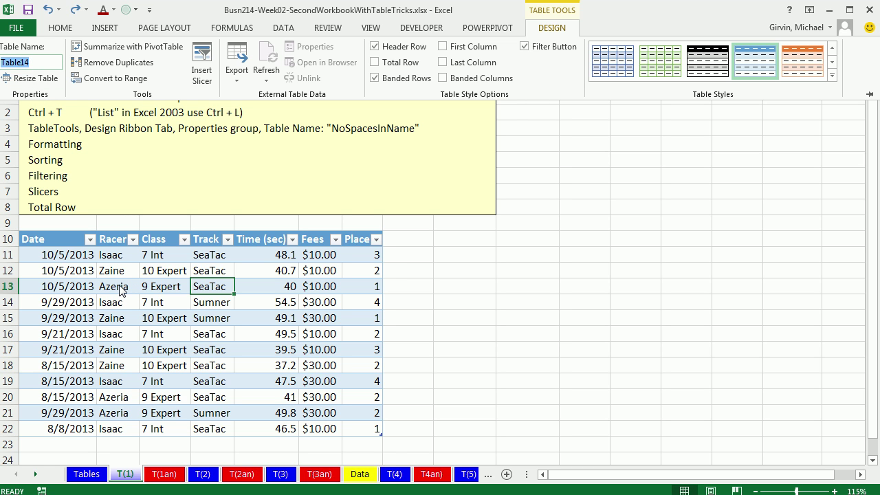
type("Ra")
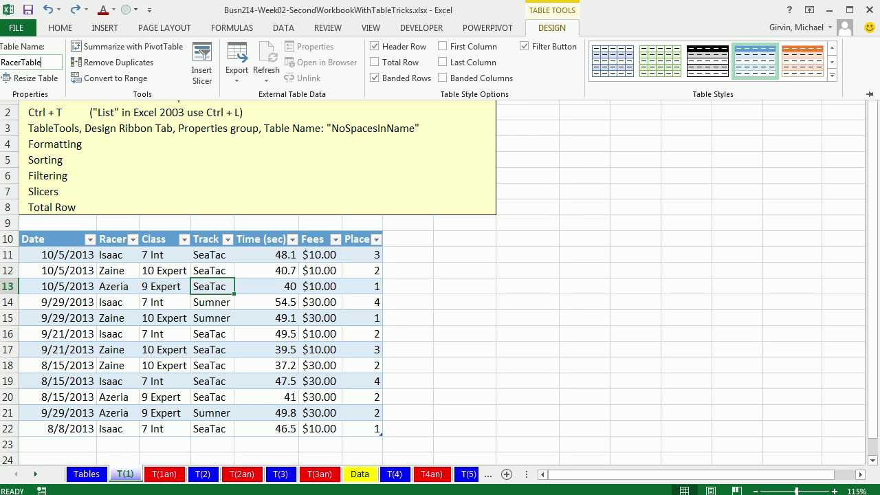
key("Return")
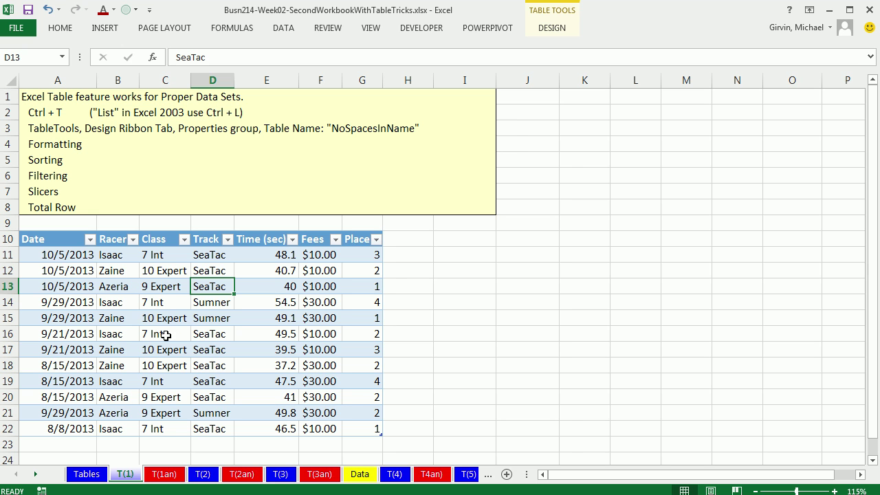
left_click(559, 30)
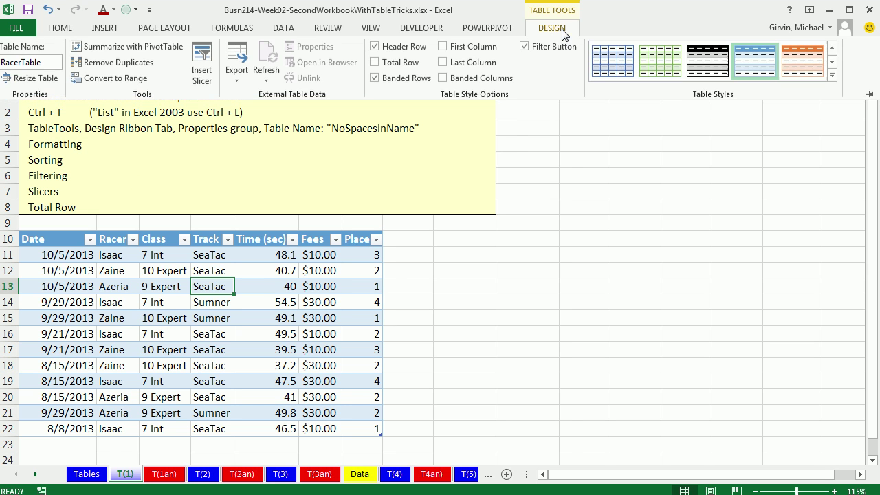
left_click(210, 344)
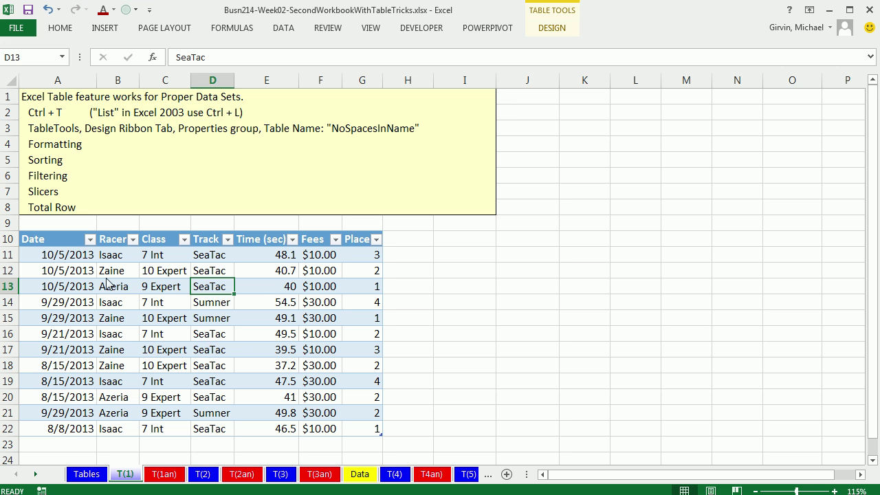
Sort the table by the Date column from oldest to newest
left_click(874, 463)
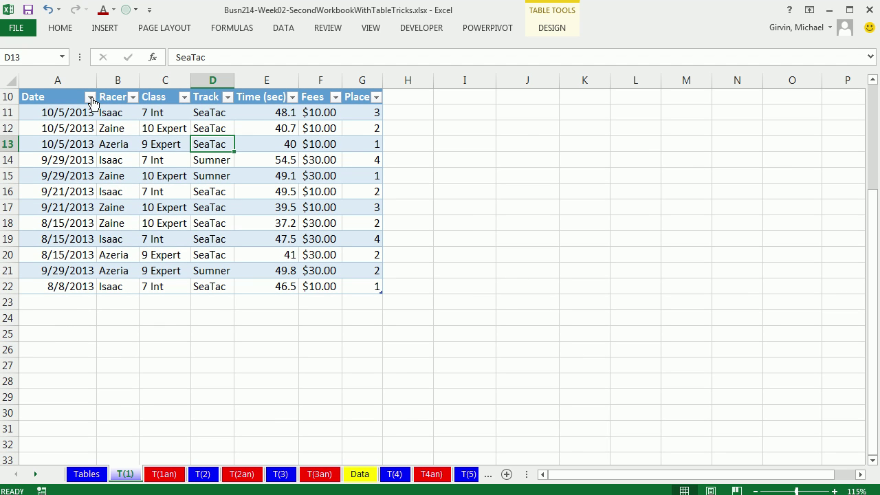
left_click(90, 97)
left_click(48, 113)
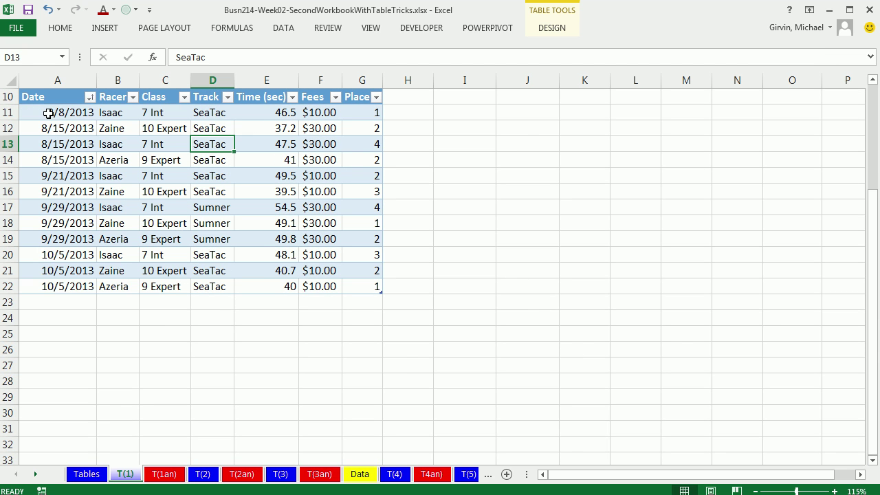
Filter the Racer column to show only the records of the racer in the 9 Expert class
left_click(133, 97)
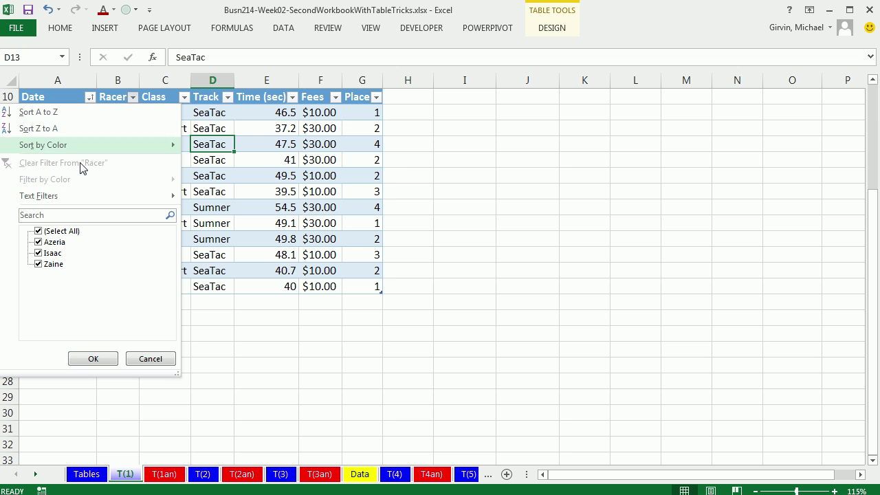
left_click(39, 232)
left_click(39, 243)
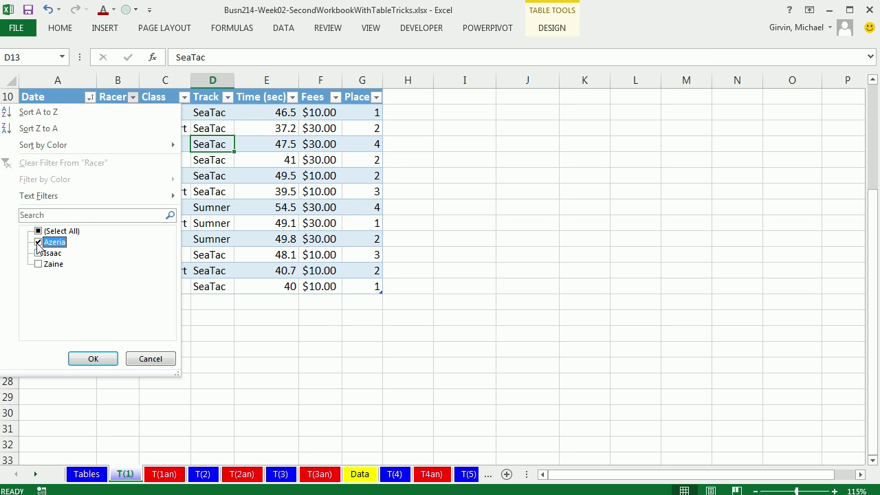
left_click(93, 360)
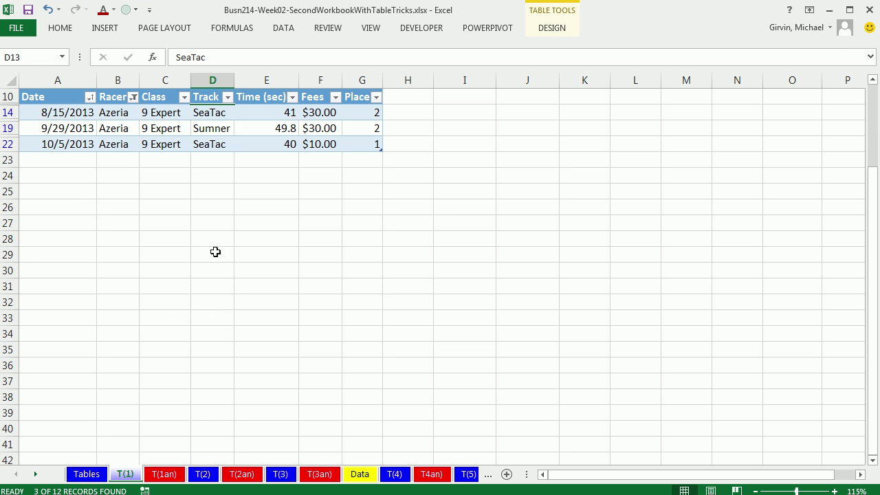
scroll(236, 265, "up", 3)
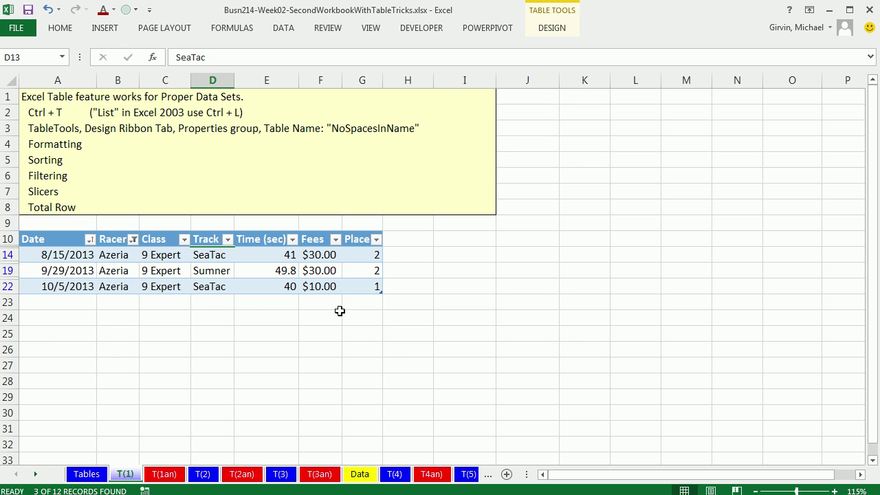
Clear the filter from the Racer column
left_click(133, 239)
left_click(61, 88)
left_click(96, 215)
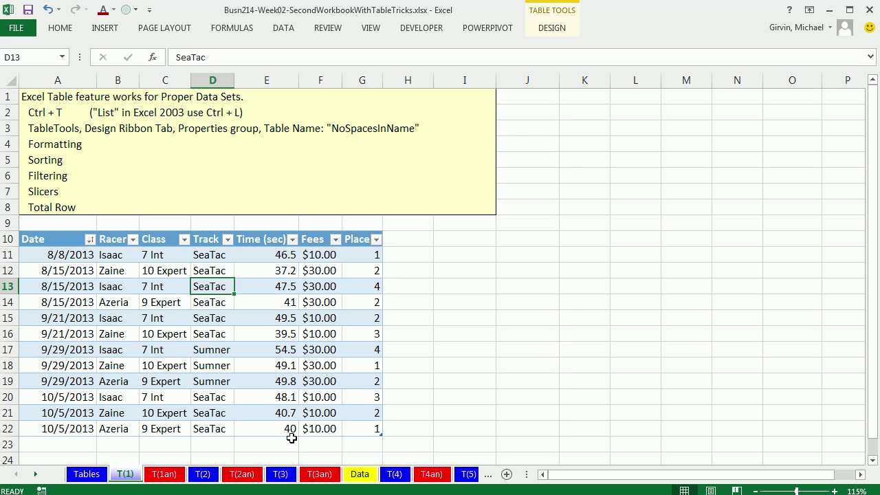
right_click(245, 303)
mouse_move(282, 226)
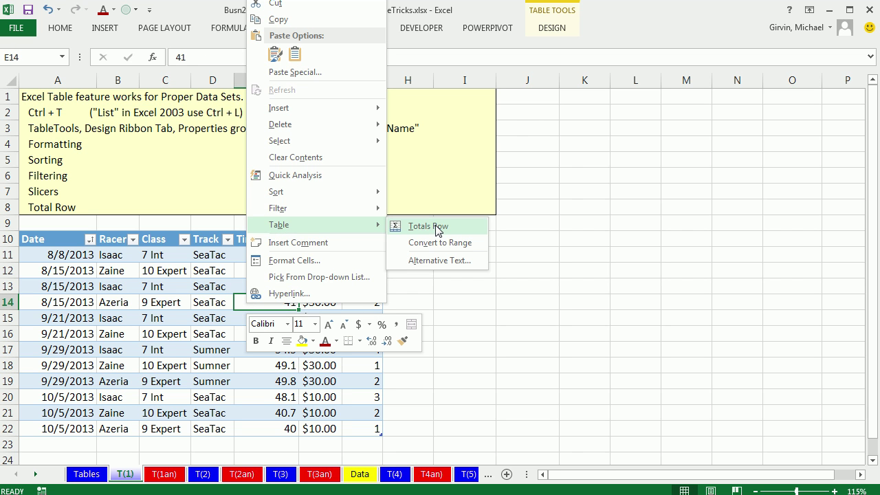
key("Escape")
left_click(554, 27)
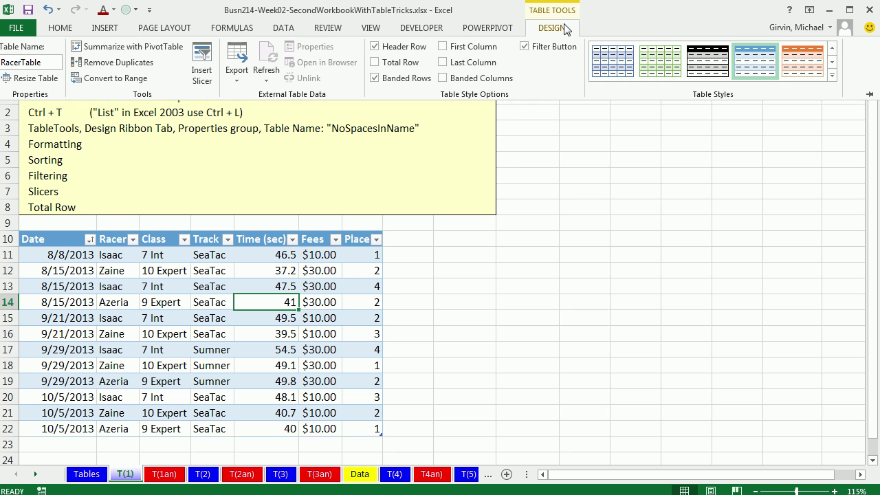
left_click(414, 276)
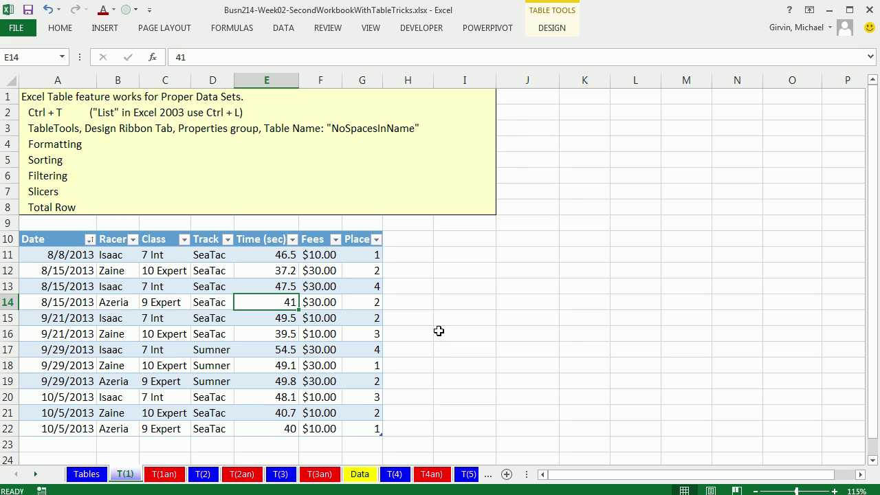
Add a total row in row 23 that sums the Time (sec) column, and inspect its SUBTOTAL formula
scroll(445, 362, "down", 1)
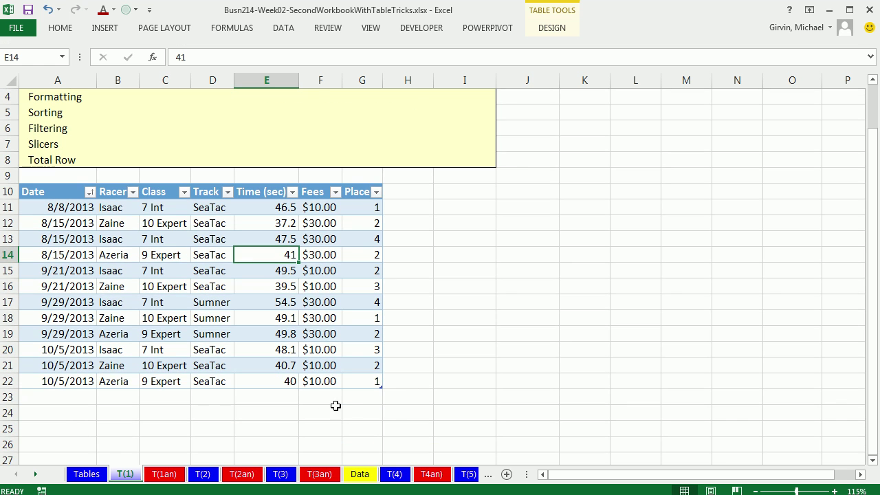
left_click(292, 396)
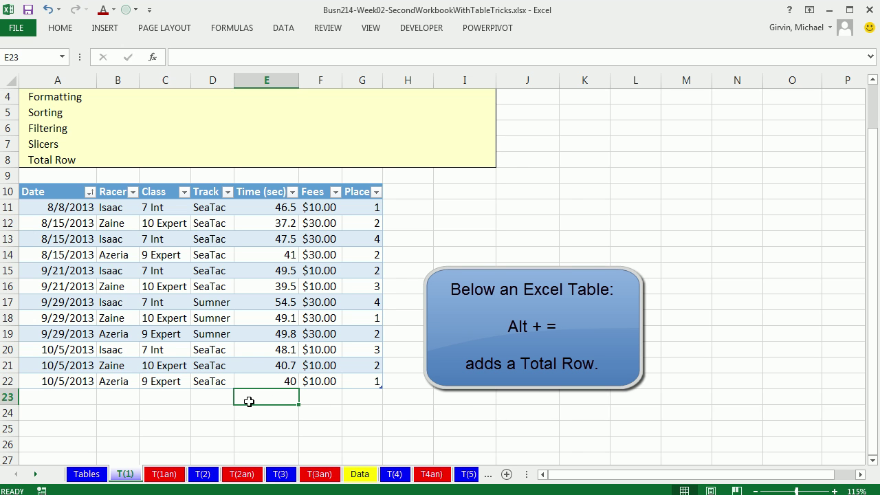
key("alt+equal")
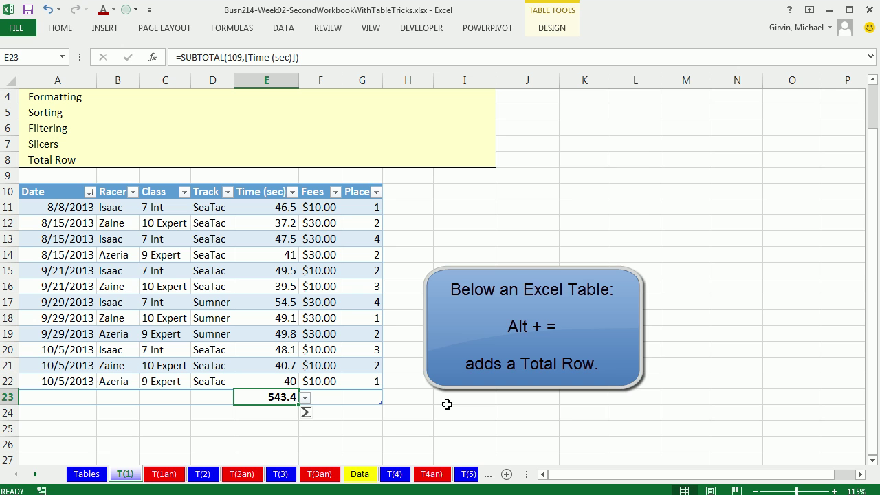
double_click(287, 397)
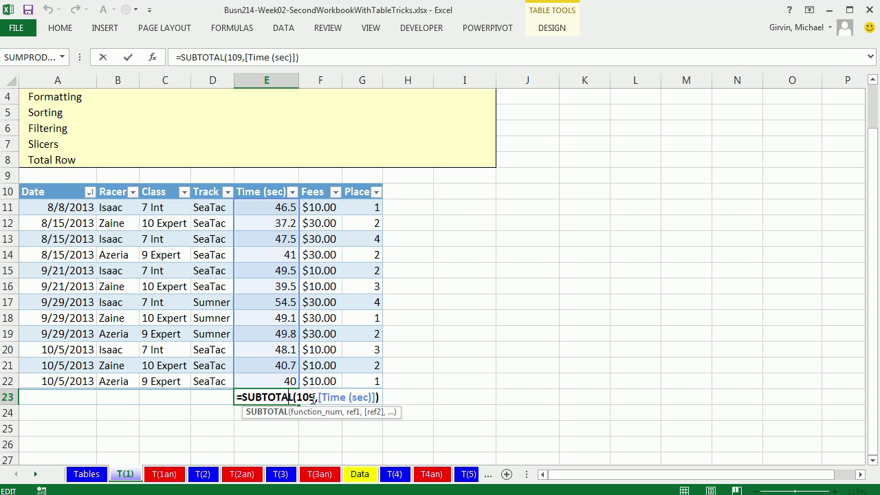
key("ctrl+Return")
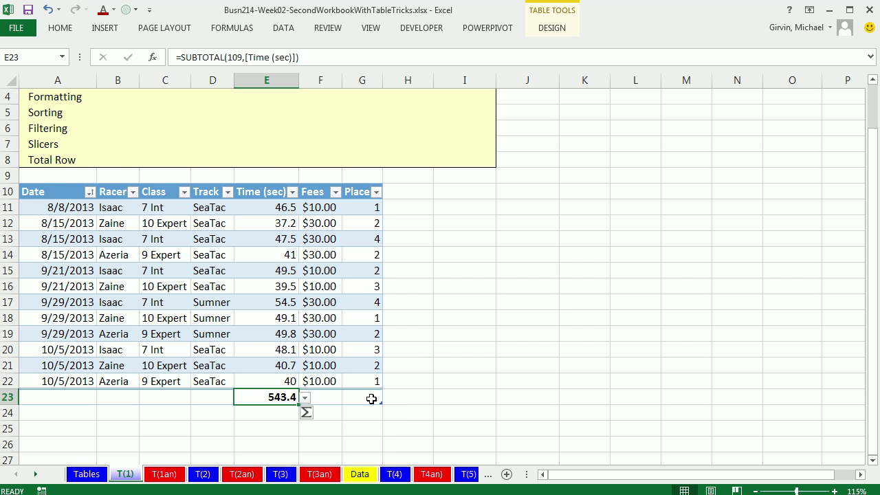
Change the Time (sec) calculation in the total row to Min
scroll(388, 400, "down", 1)
left_click(306, 352)
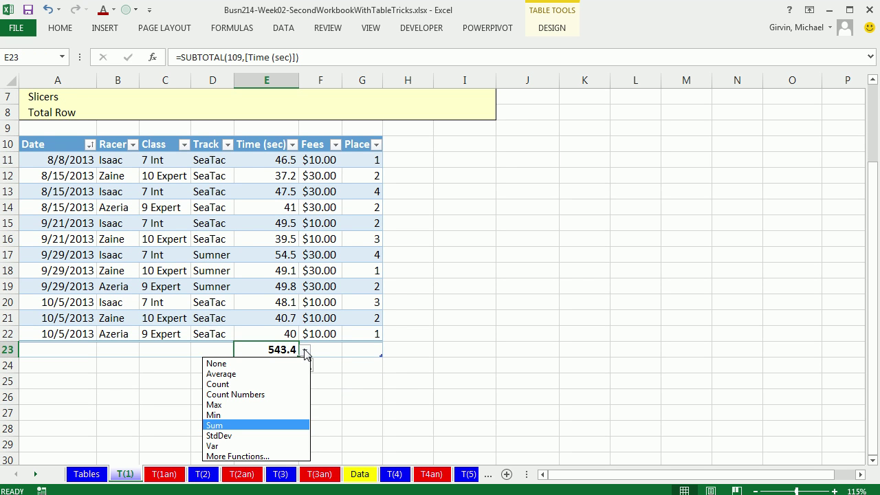
left_click(233, 415)
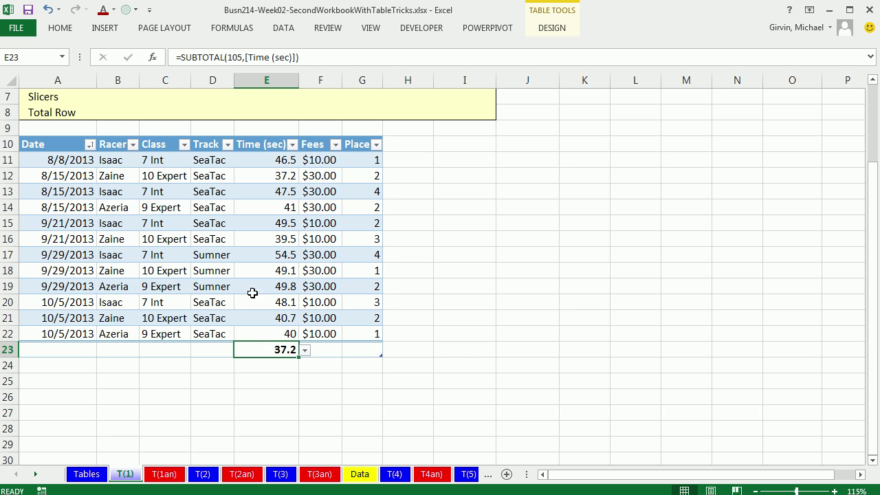
Filter the Racer column to the racer in the 9 Expert class so the total row calculates only that racer's minimum time
left_click(134, 147)
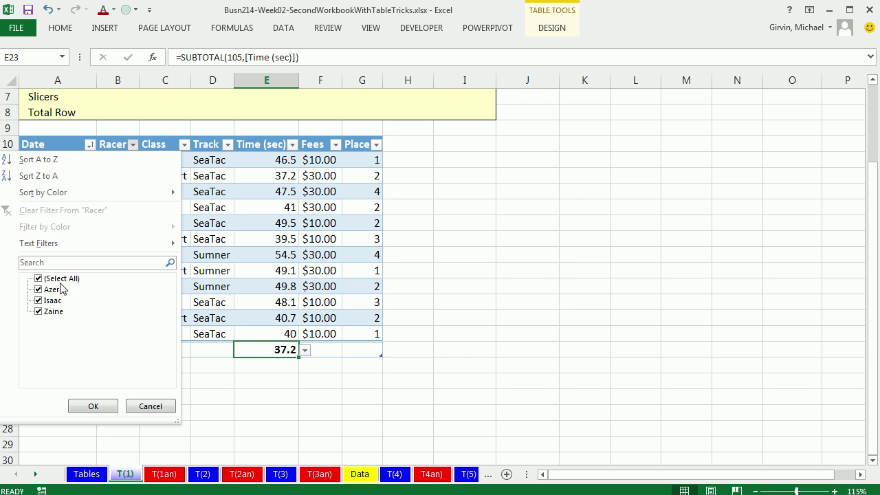
left_click(38, 279)
left_click(39, 289)
left_click(93, 406)
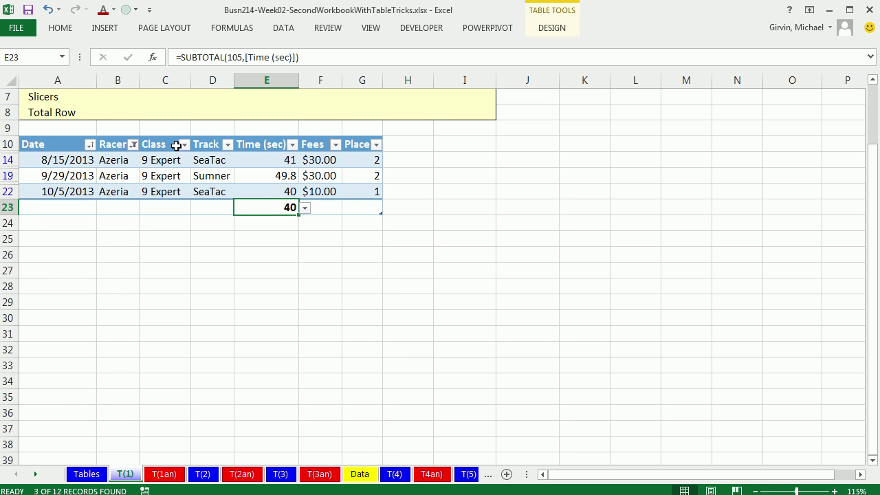
Filter the Racer column to only the racer in the 7 Int class
left_click(133, 146)
left_click(38, 279)
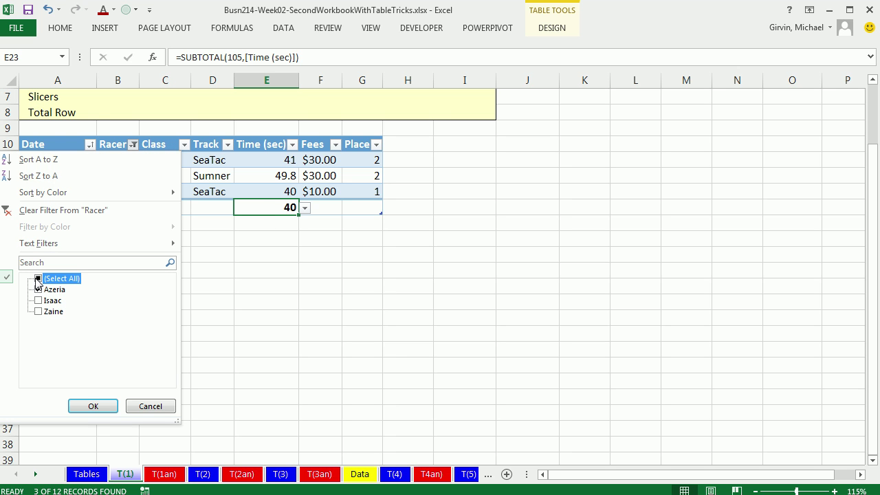
left_click(38, 279)
left_click(38, 300)
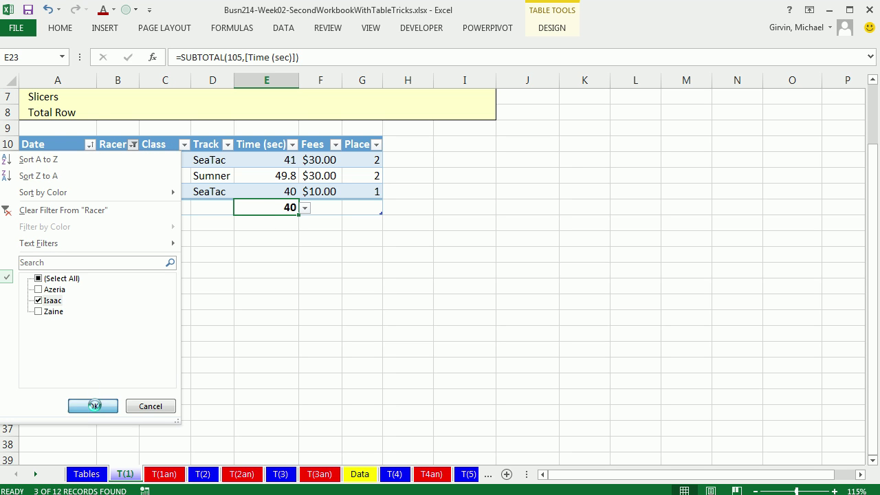
left_click(95, 406)
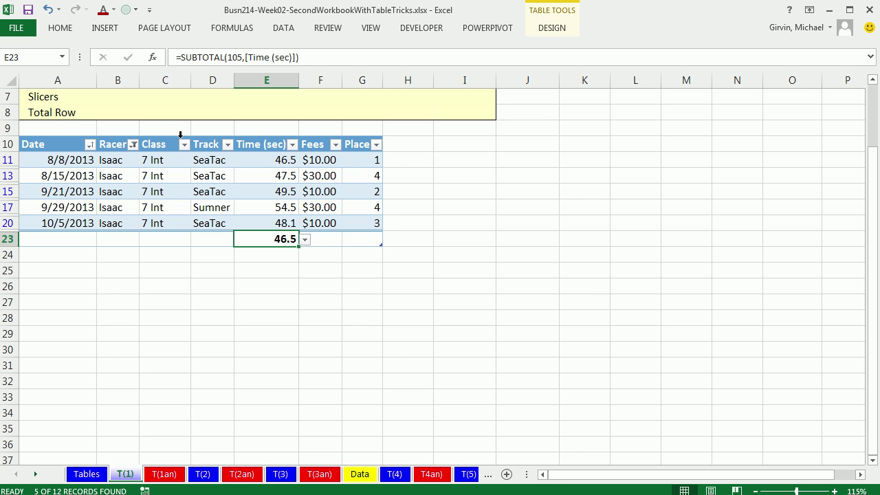
Reset the Racer column filter to include all racers
left_click(134, 145)
left_click(38, 278)
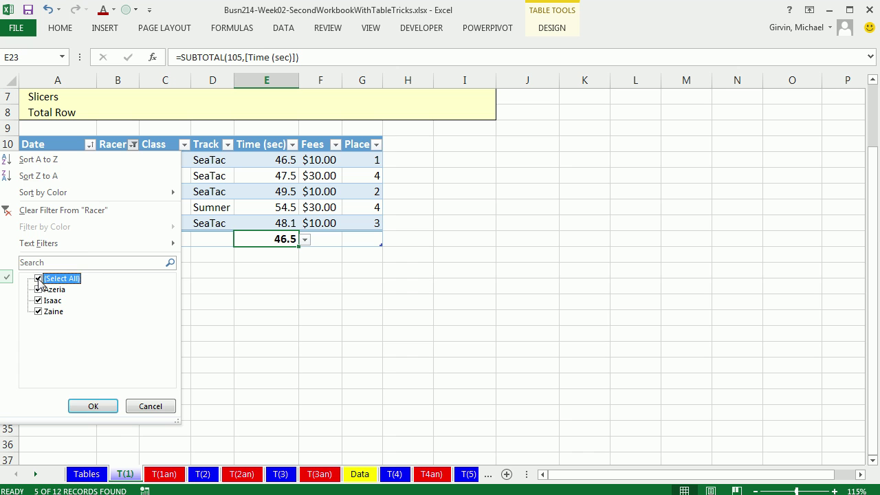
left_click(90, 406)
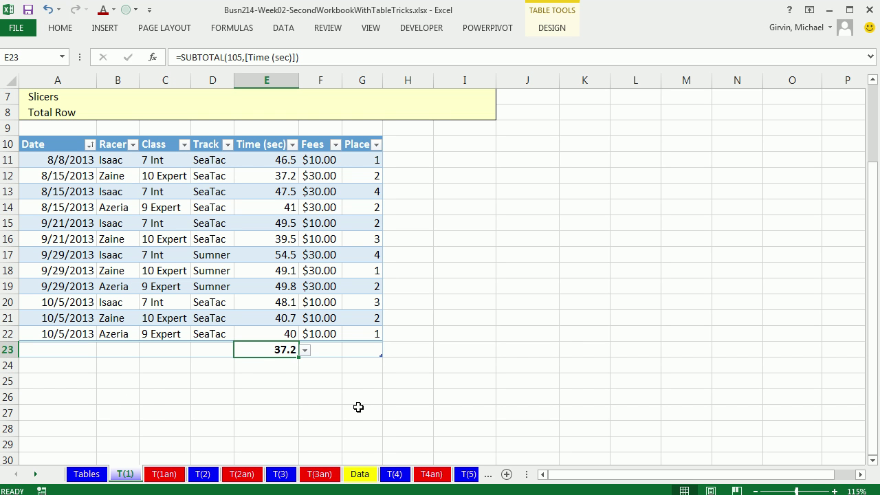
Insert slicers for the Racer and Track fields of the race table
left_click(247, 217)
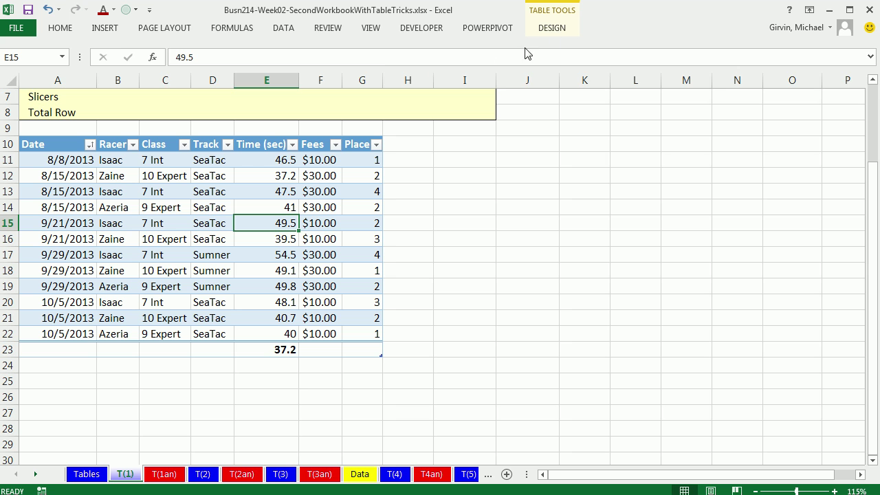
left_click(554, 29)
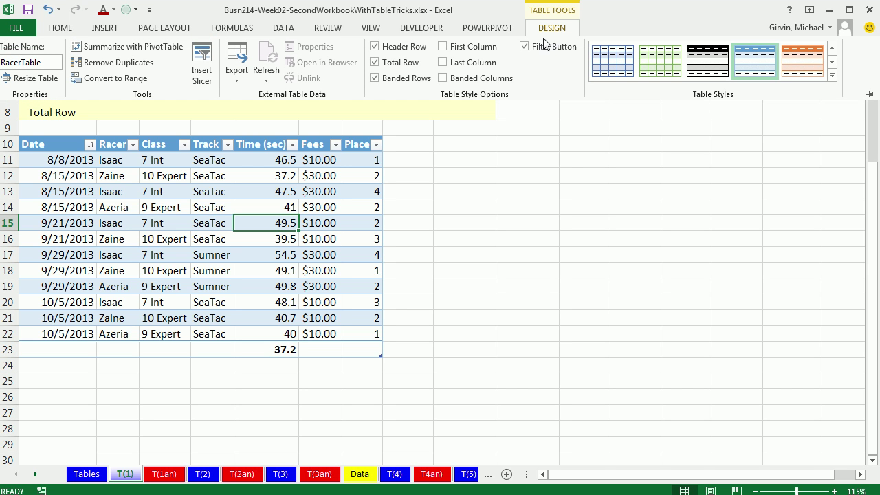
left_click(200, 66)
left_click_drag(642, 0, 621, 111)
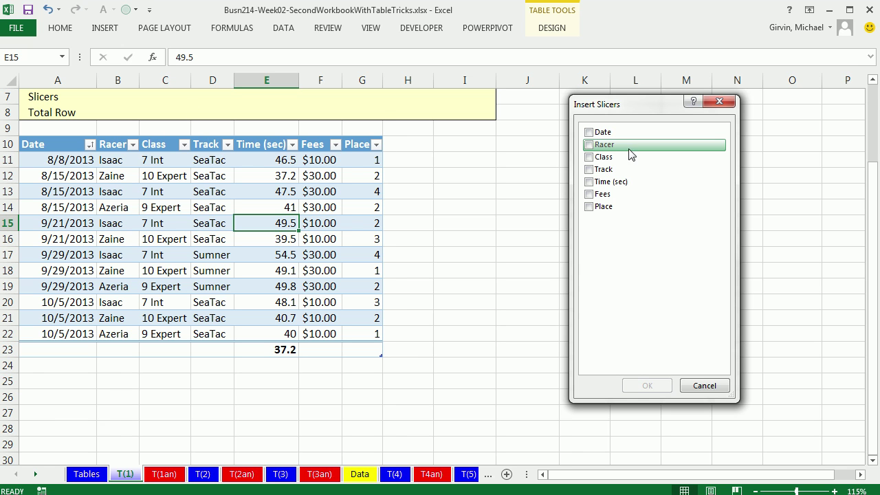
left_click(590, 145)
left_click(590, 170)
left_click(647, 386)
Shrink the Track slicer to about 1.26" by 1.12" and the Racer slicer to about 1.47" by 1.33", placing them side by side beside the table
left_click_drag(549, 405, 482, 292)
left_click_drag(438, 210, 610, 198)
left_click(501, 361)
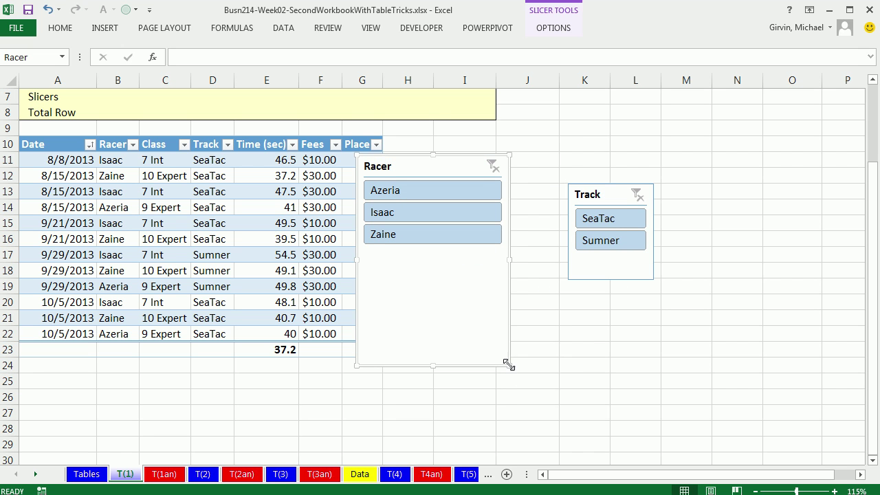
left_click_drag(508, 356, 457, 267)
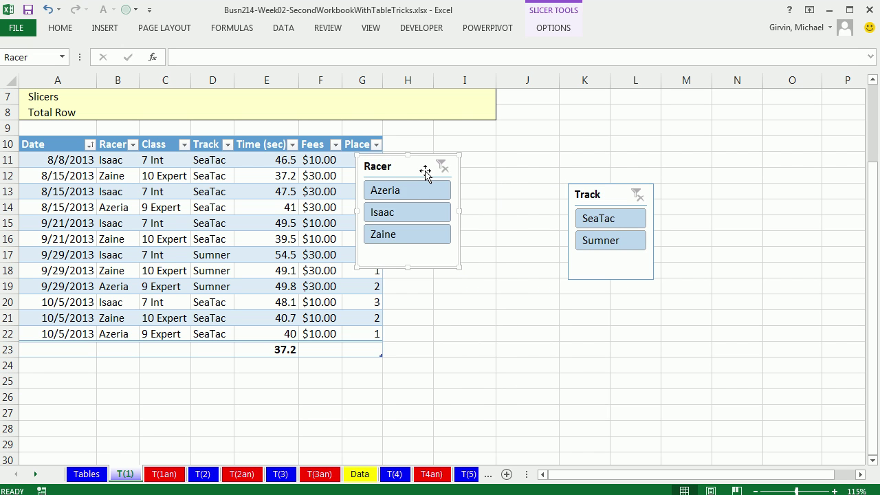
left_click_drag(421, 166, 505, 194)
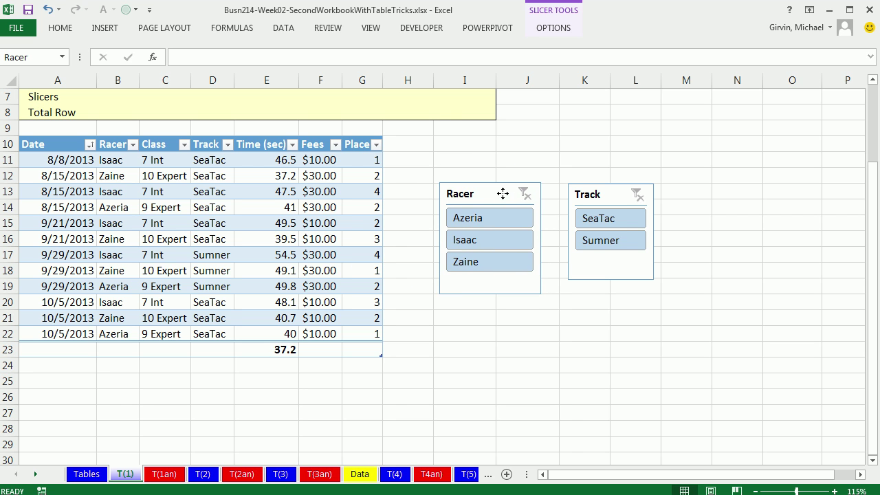
Apply the light orange slicer style to the Racer slicer and the dark blue style to the Track slicer
left_click(543, 31)
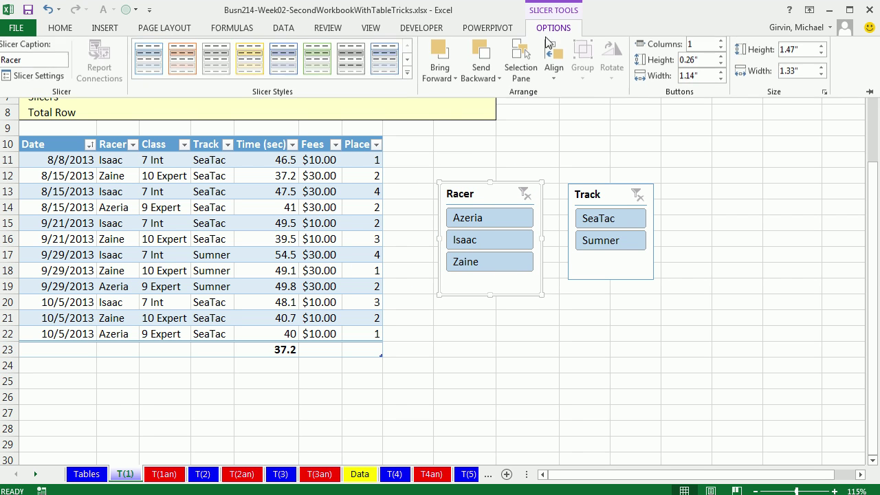
left_click(183, 63)
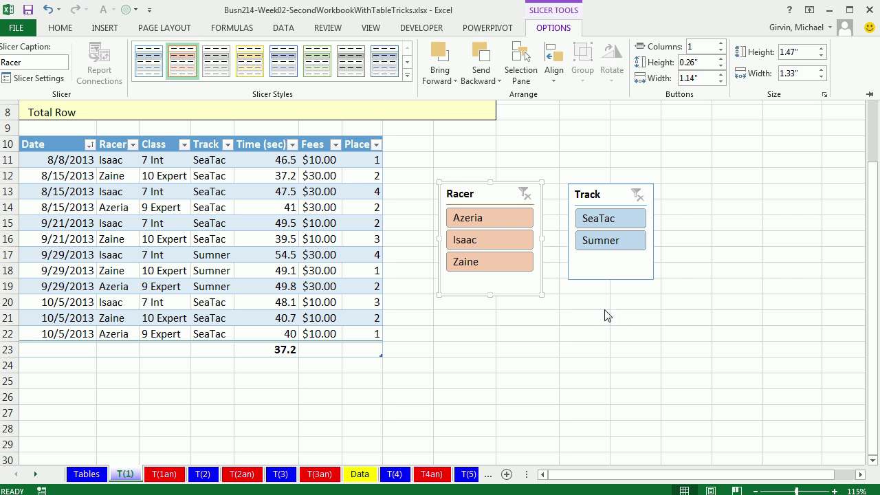
left_click(620, 191)
left_click(555, 29)
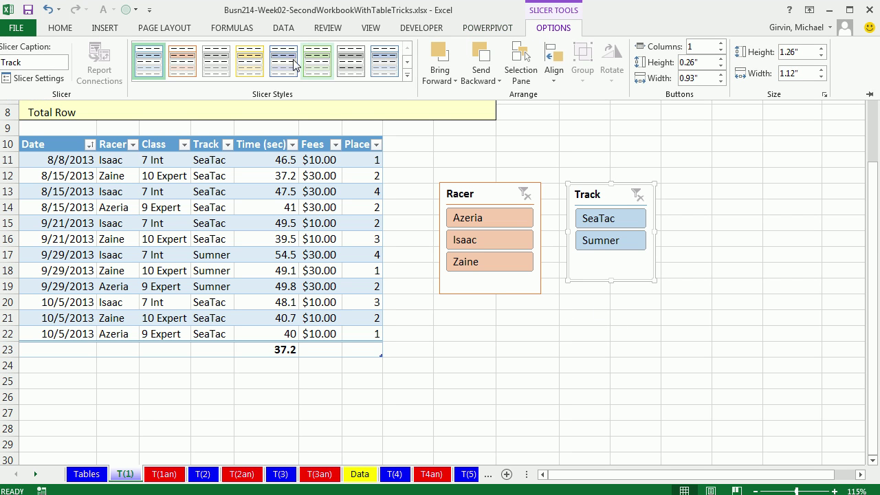
left_click(407, 74)
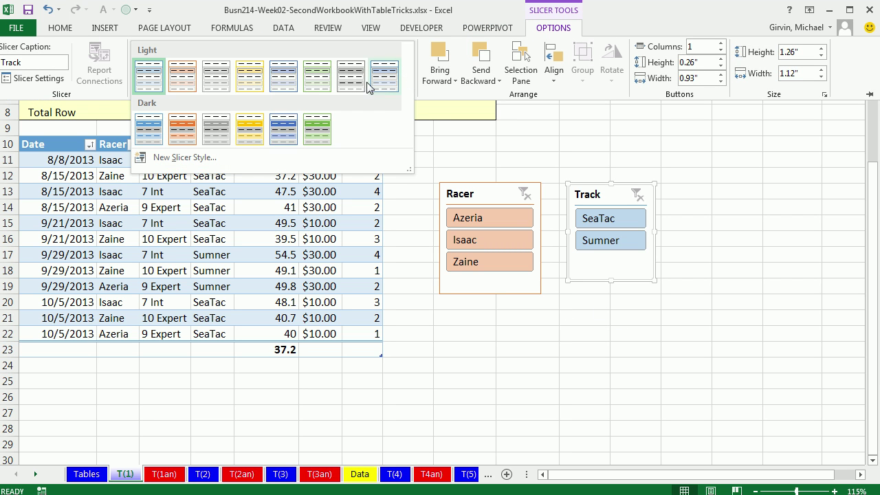
left_click(287, 134)
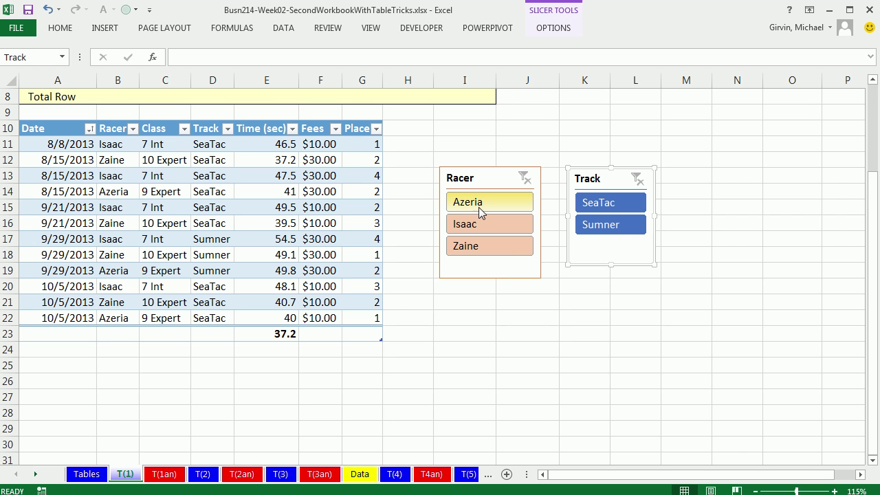
Filter the table by each of the three racers in turn with the Racer slicer, and clear that slicer's filter
left_click(477, 203)
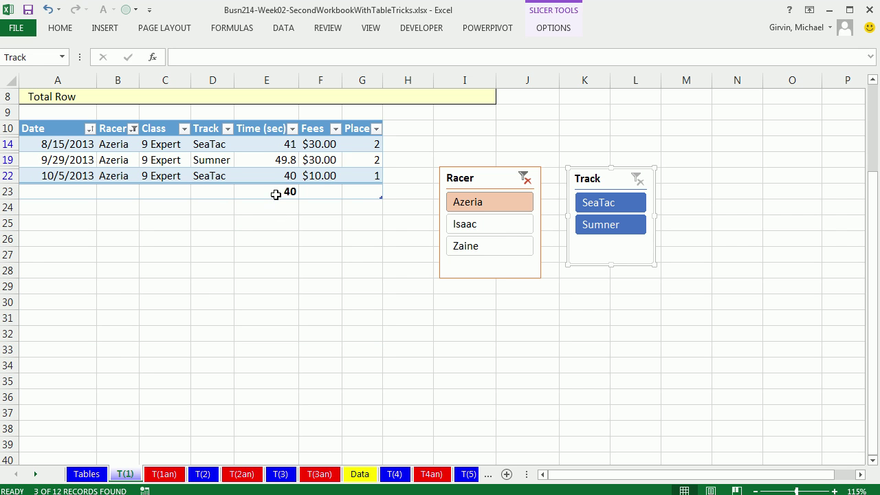
left_click(468, 229)
left_click(485, 252)
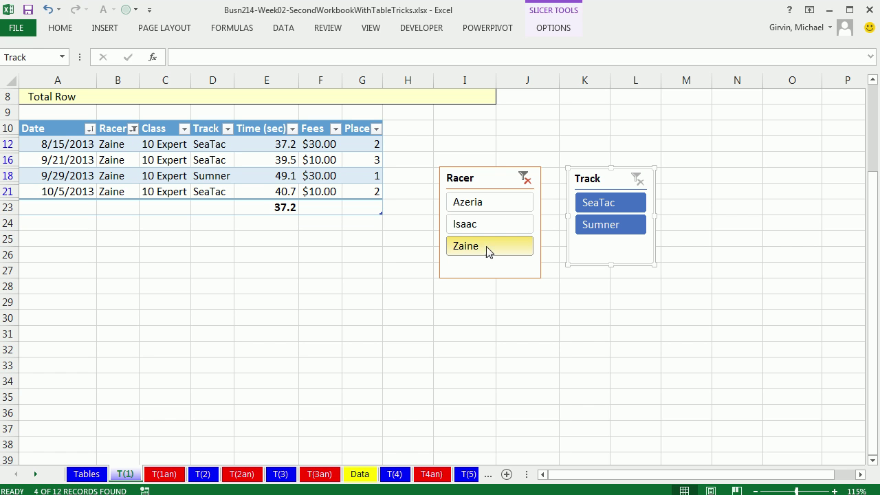
left_click(524, 179)
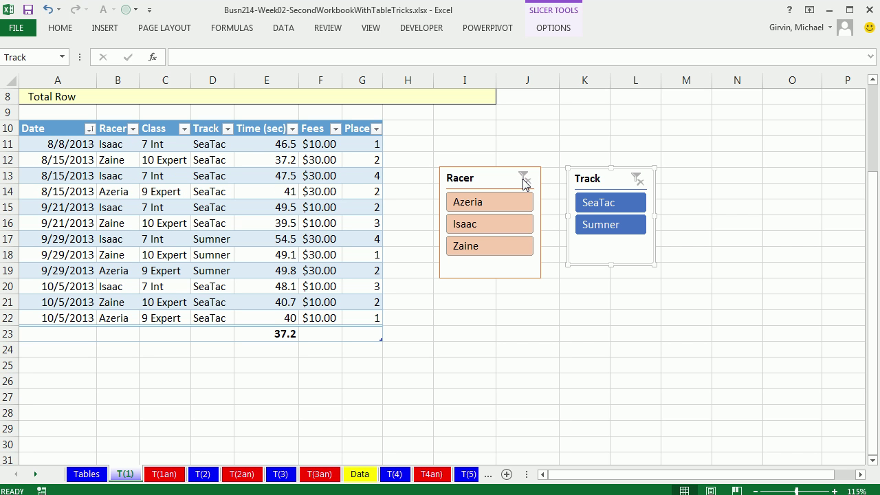
Filter the table by SeaTac and by Sumner with the Track slicer, and clear that slicer's filter
left_click(594, 204)
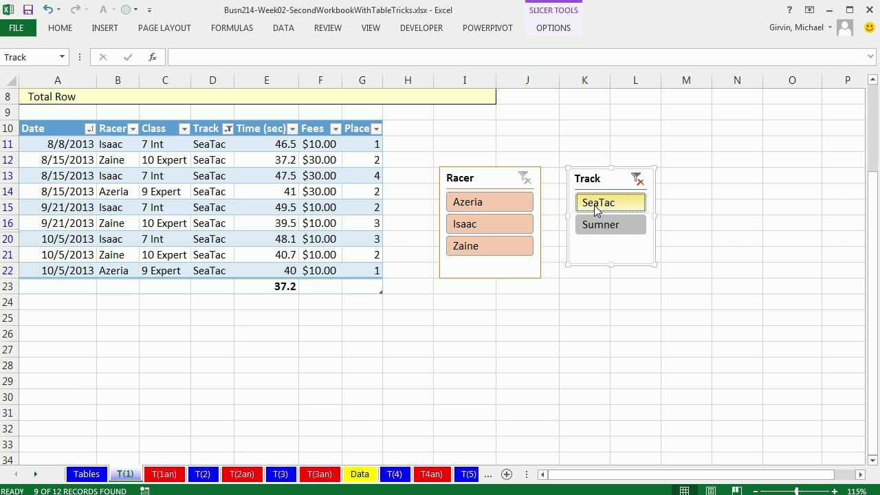
left_click(599, 231)
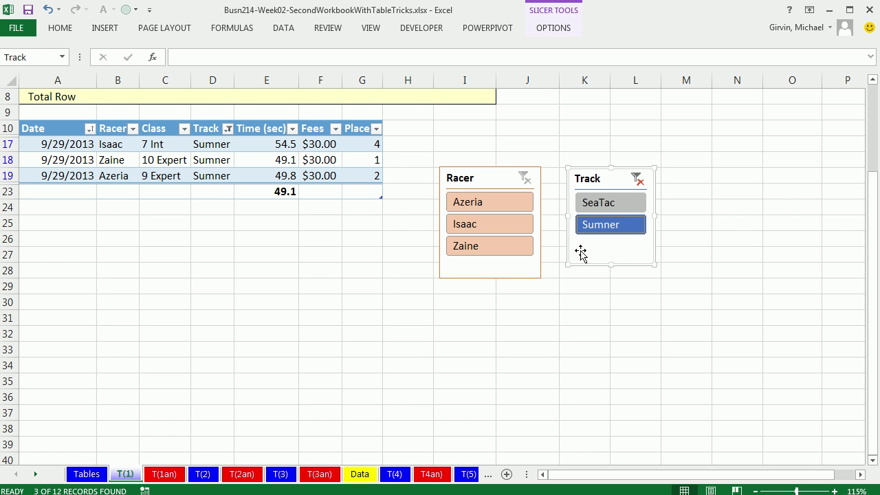
left_click(638, 182)
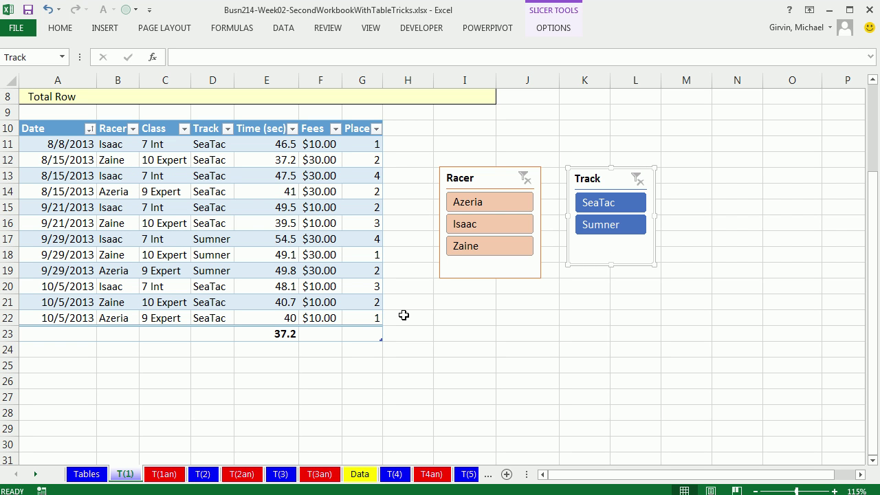
Add a new record below row 22 of the table, entering date 9/18, the racer's name and class 41 Int
left_click(353, 316)
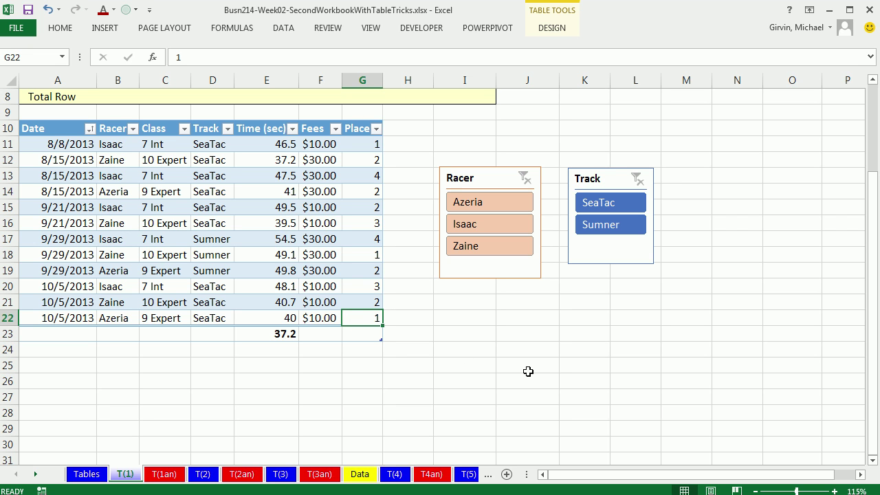
key("Tab")
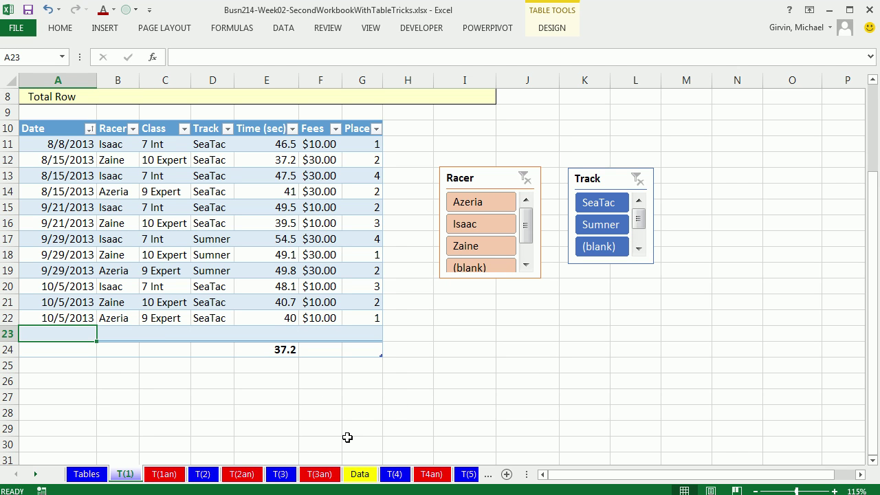
type("9")
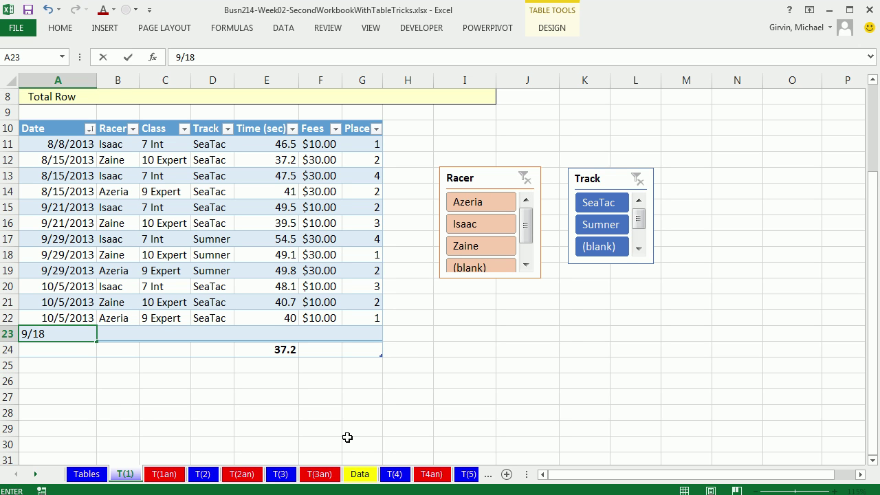
type("/18")
key("Tab")
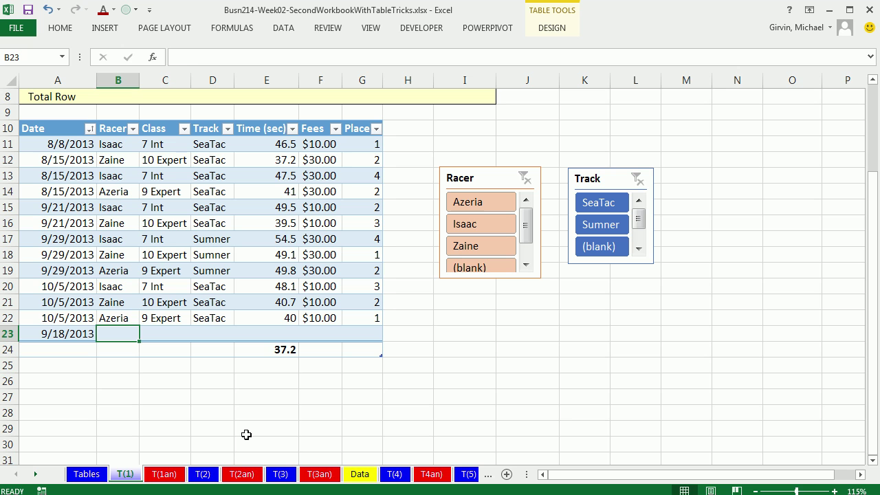
type("Magic")
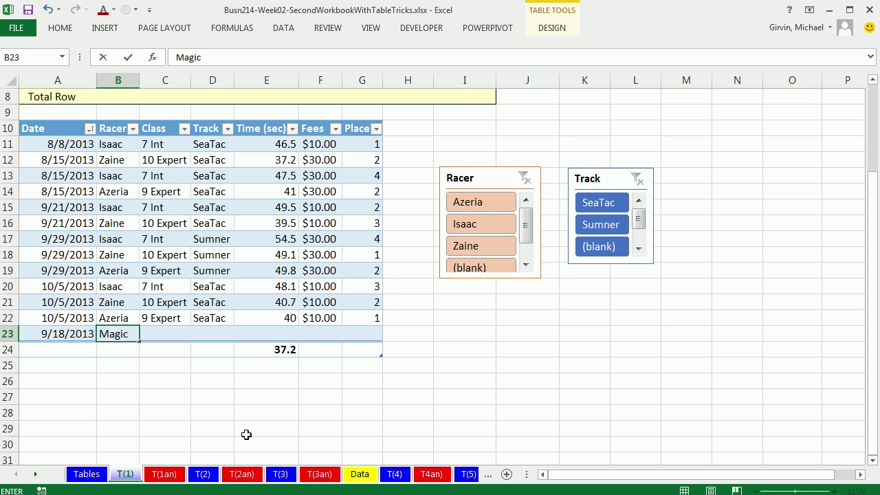
key("Tab")
type("41 Int")
key("Tab")
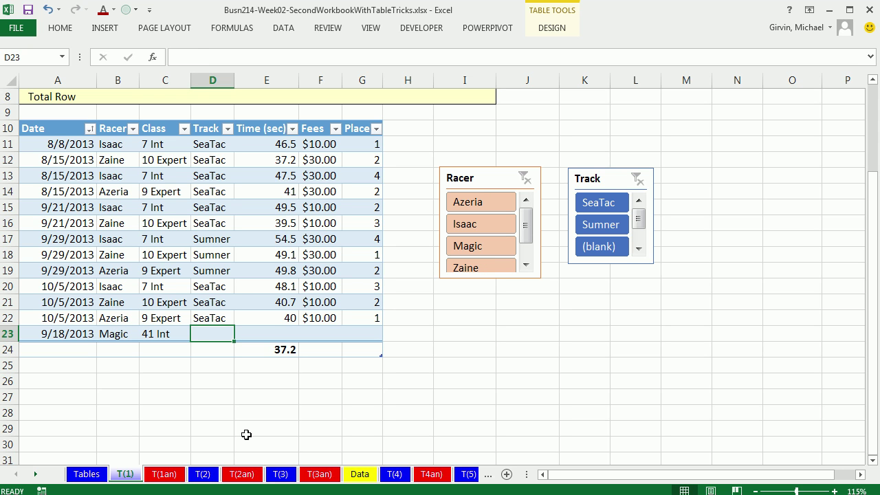
Complete the new record in row 23 with track SeaTac, time 46, fees 10 and place 3
type("se")
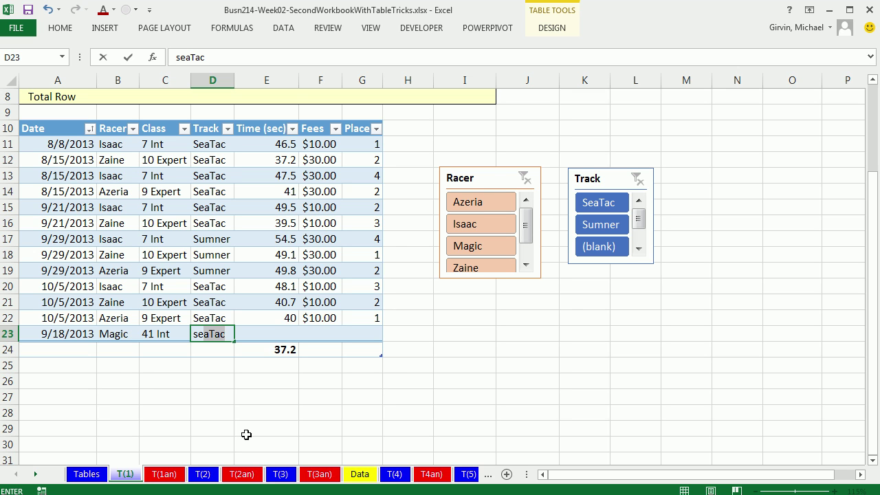
key("Tab")
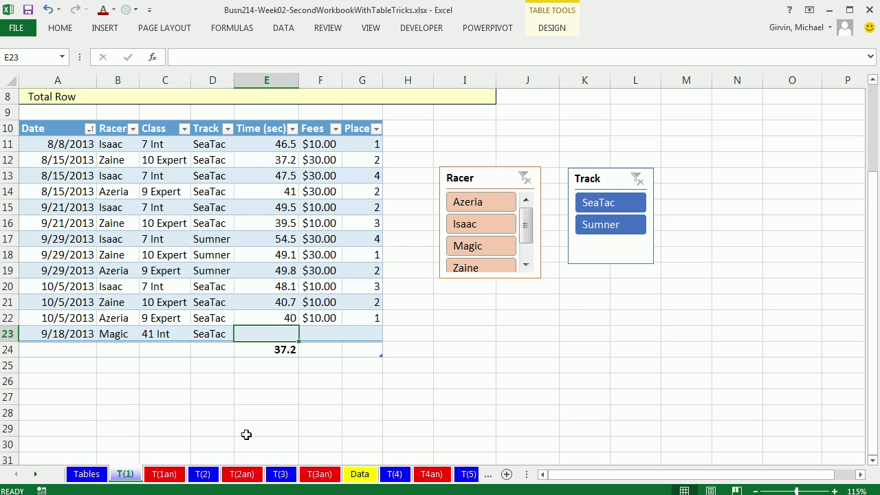
type("4")
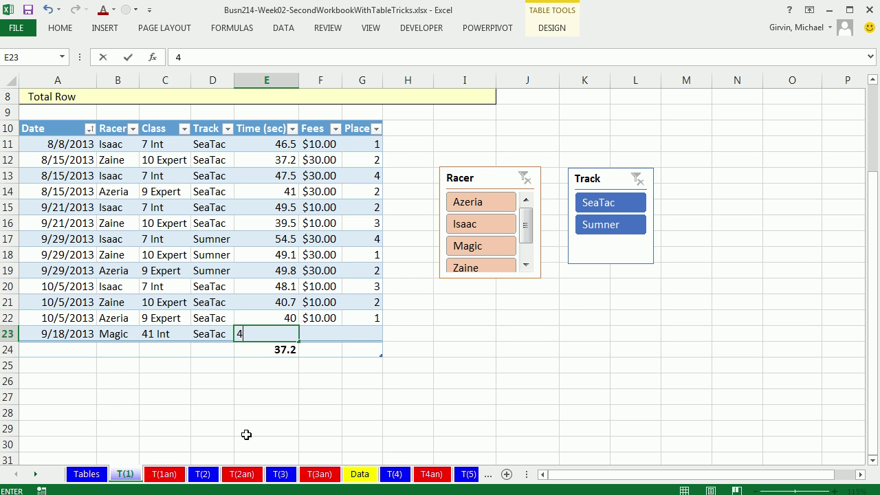
type("6")
key("Tab")
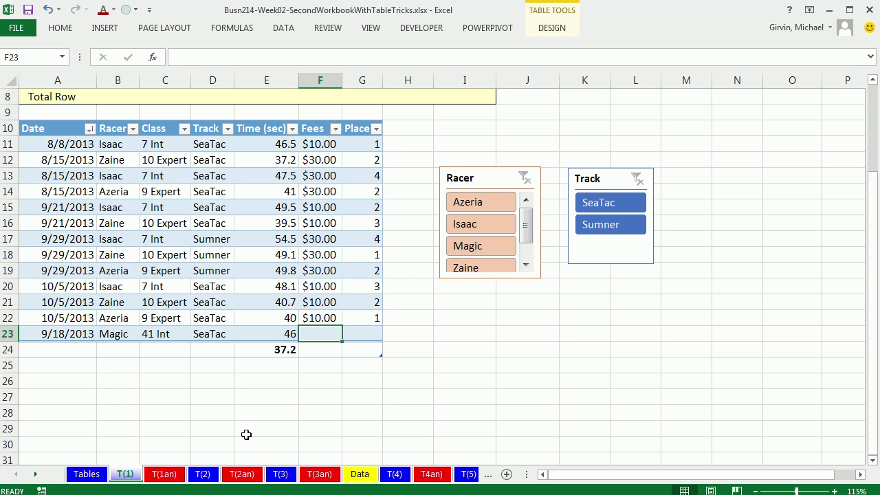
type("10")
key("Tab")
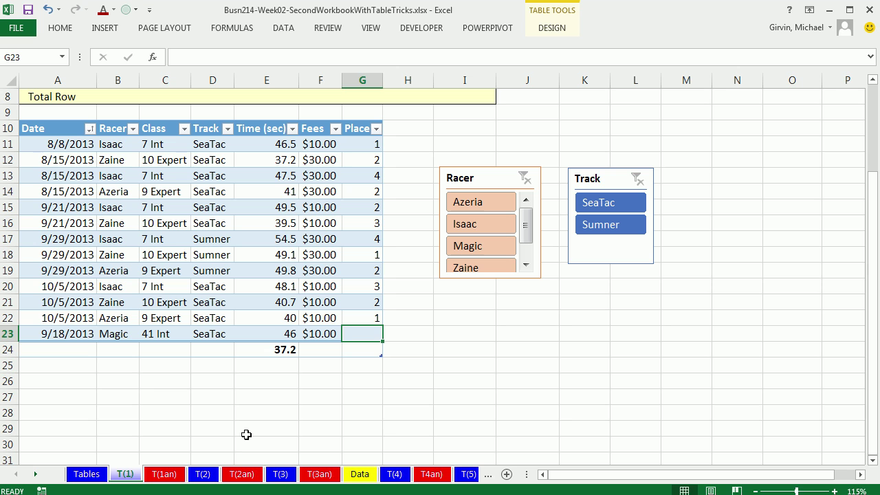
type("3")
key("ctrl+Return")
Enlarge the Racer slicer to fit all four racers and use it to filter the table to the newly added racer
left_click(539, 277)
left_click_drag(539, 278, 549, 297)
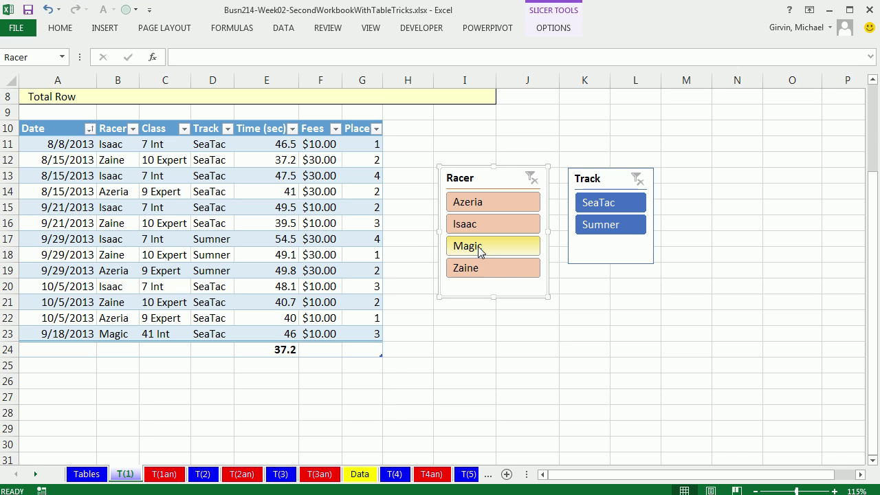
left_click(478, 246)
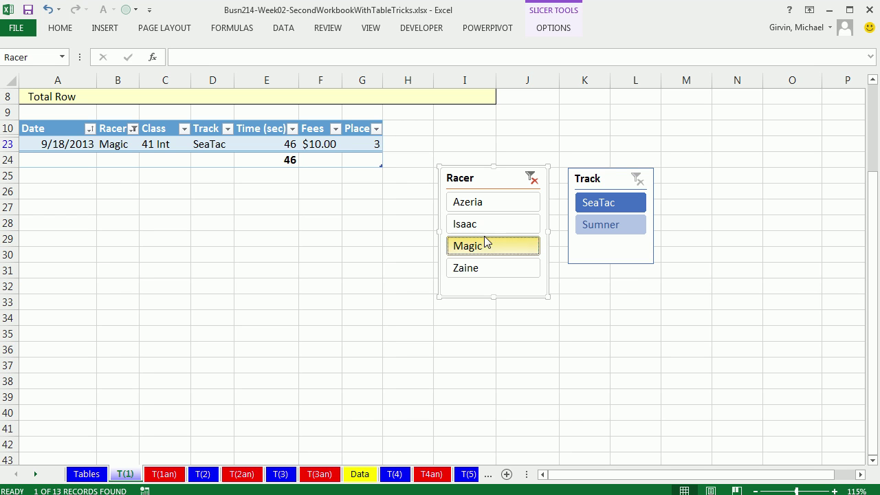
Switch the Racer slicer between the first and third racers, and set the Track slicer to hide items with no data
left_click(472, 202)
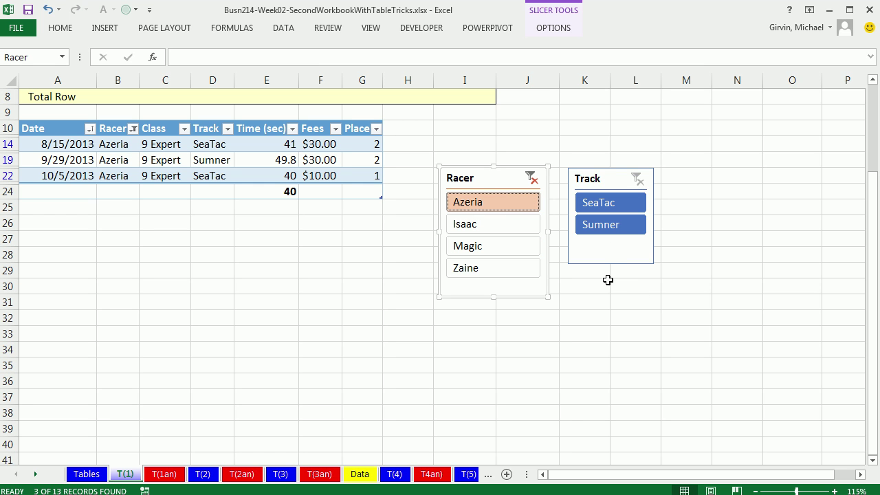
left_click(485, 248)
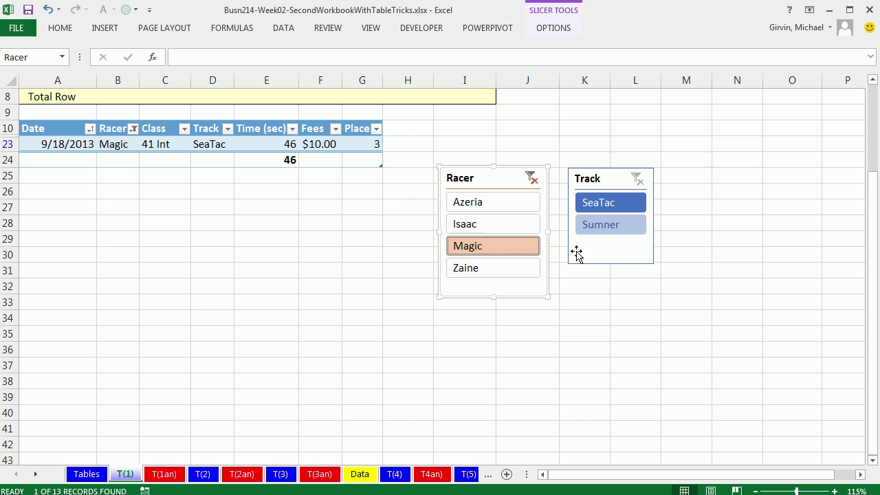
left_click(618, 258)
right_click(618, 257)
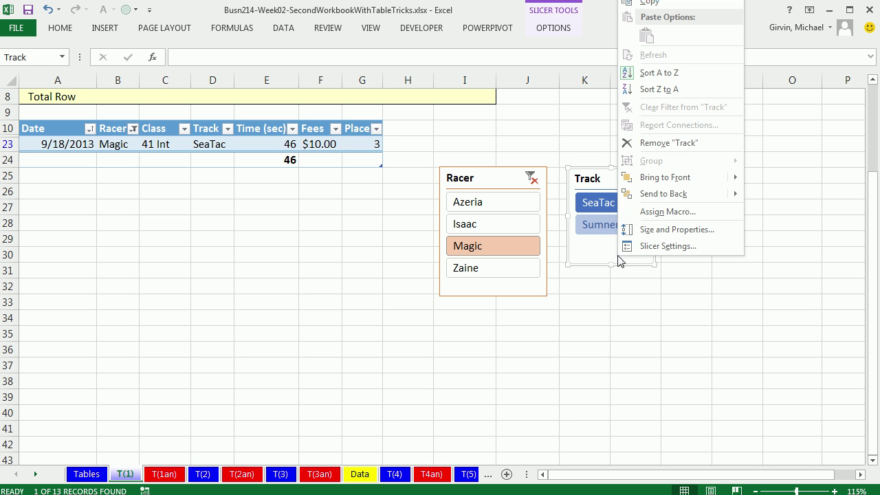
left_click(655, 249)
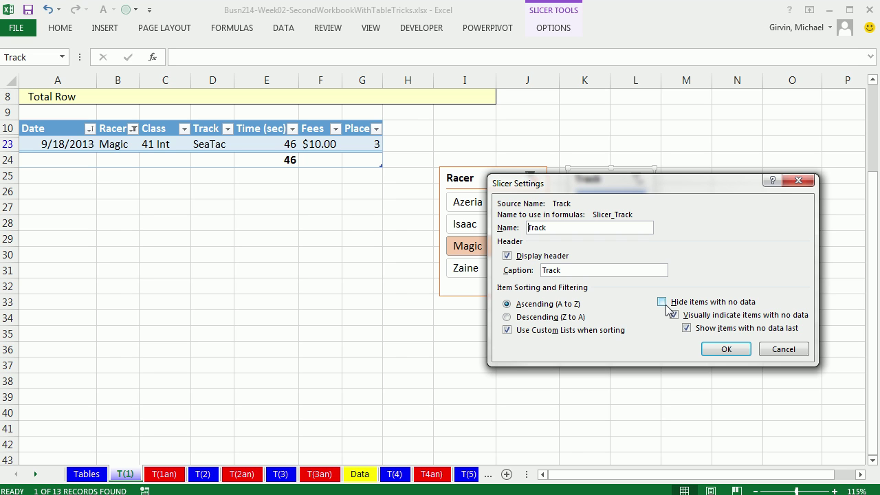
left_click(662, 304)
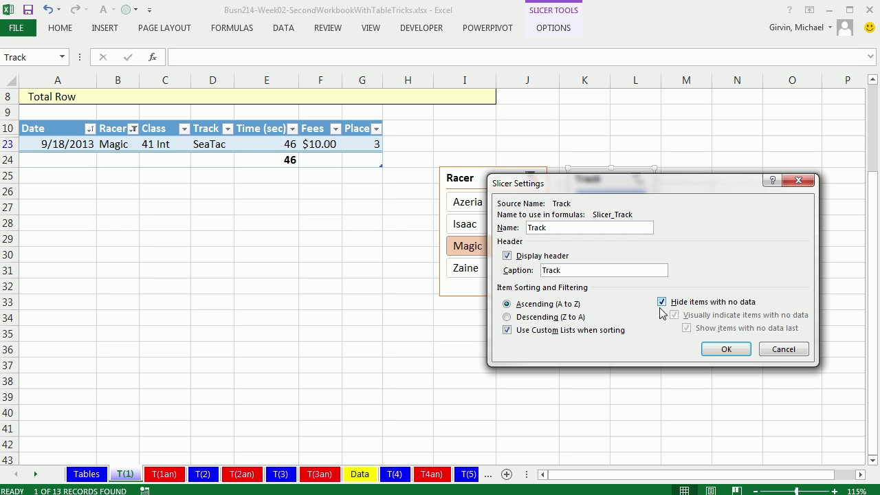
left_click(720, 351)
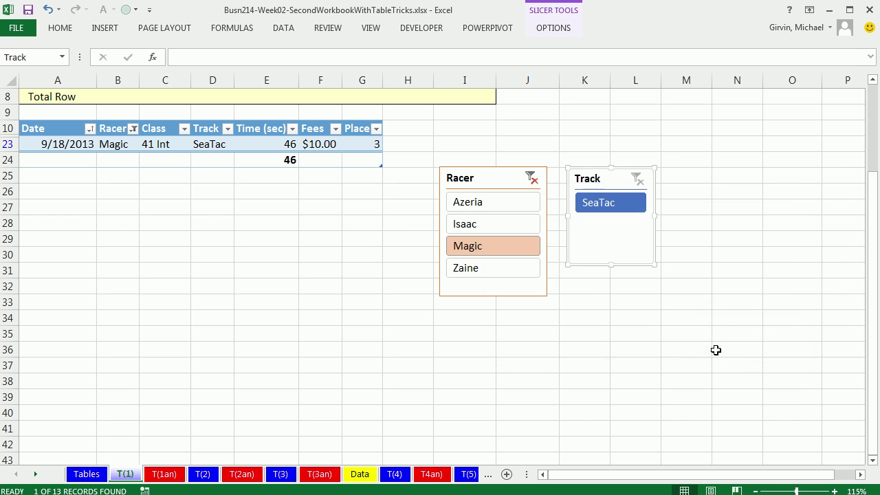
Filter the table by each of the first three racers in turn with the Racer slicer, and clear that slicer's filter
left_click(491, 201)
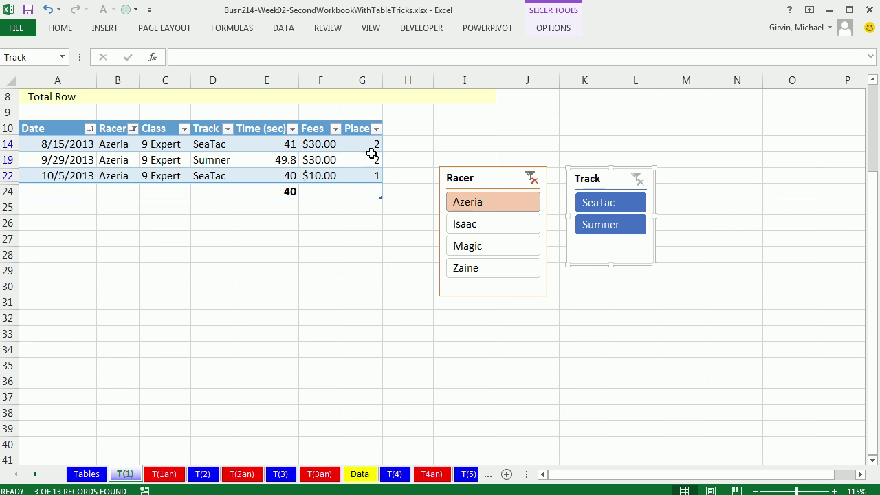
left_click(486, 227)
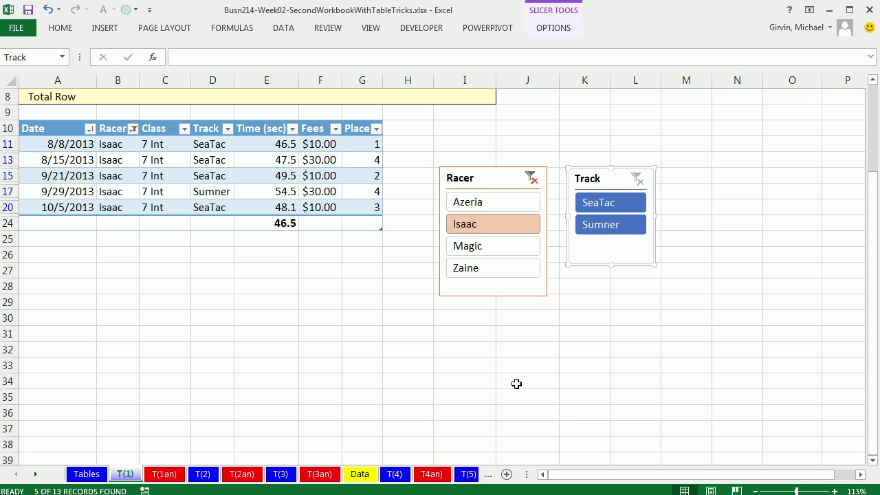
left_click(471, 249)
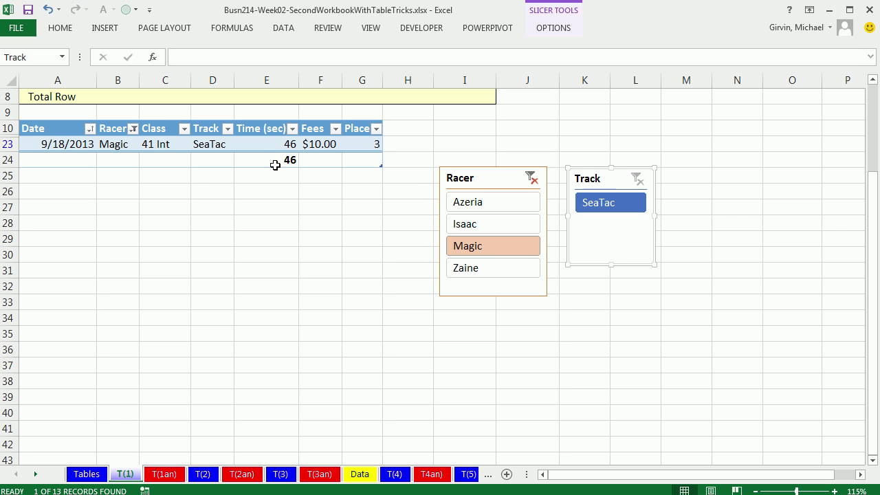
left_click(532, 179)
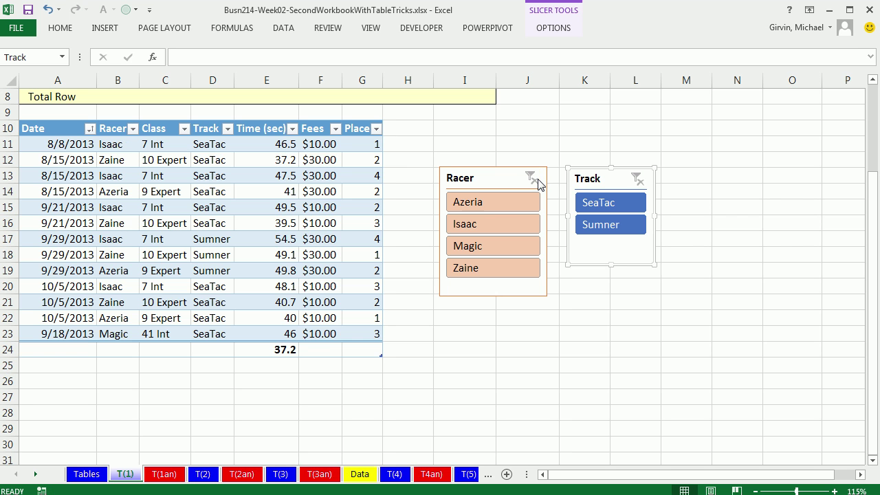
Inspect the SUBTOTAL formula in the total row of the Time (sec) column, cell E24
left_click(260, 347)
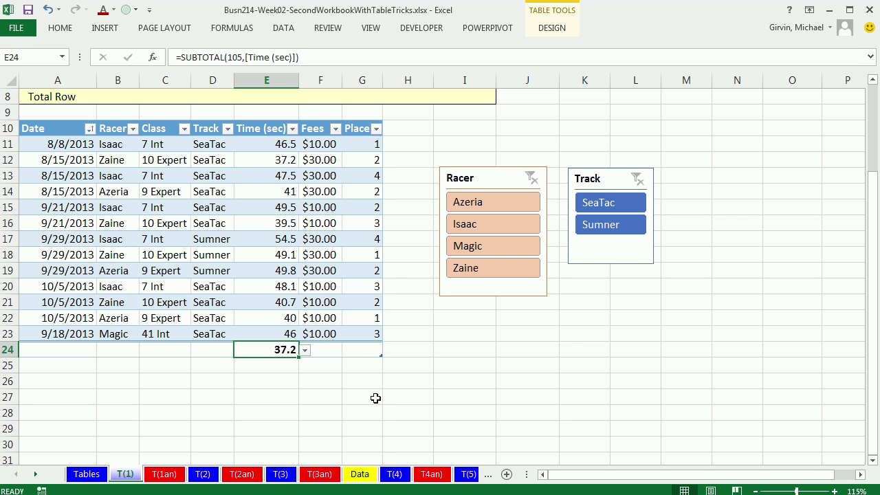
key("F2")
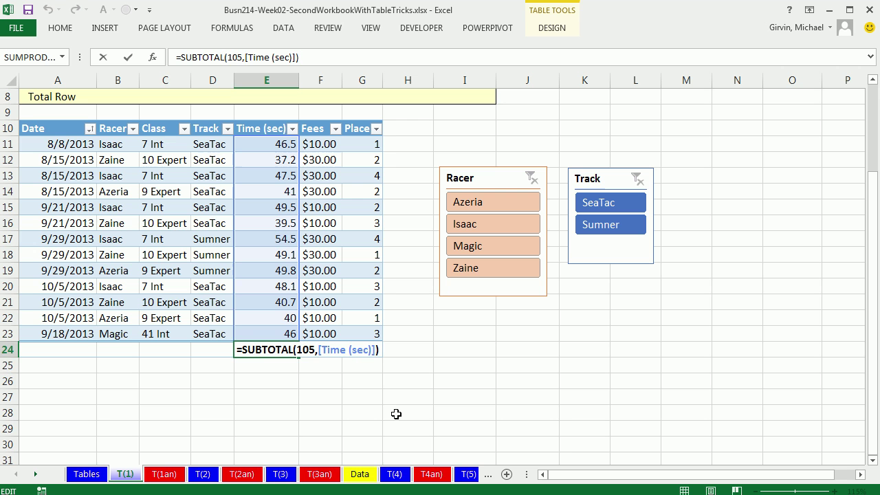
key("Return")
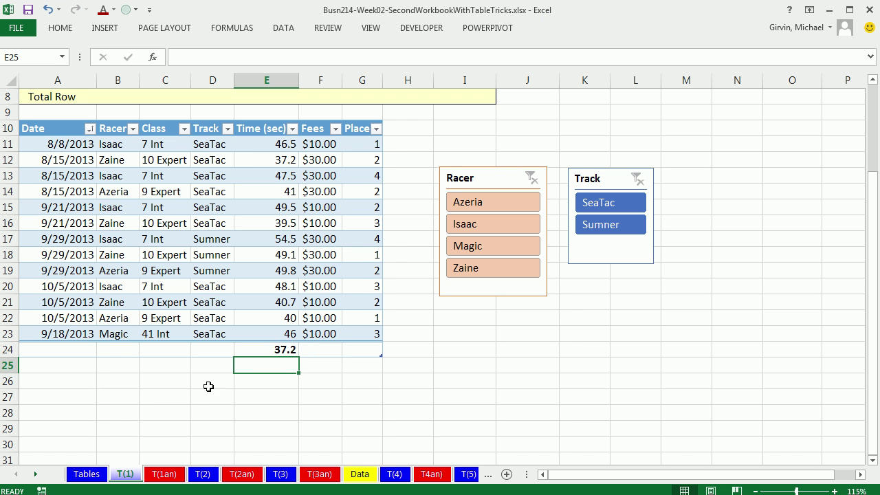
On the T(2) sheet, calculate the average of the blood pressure values B10:B12 in cell D10
left_click(203, 475)
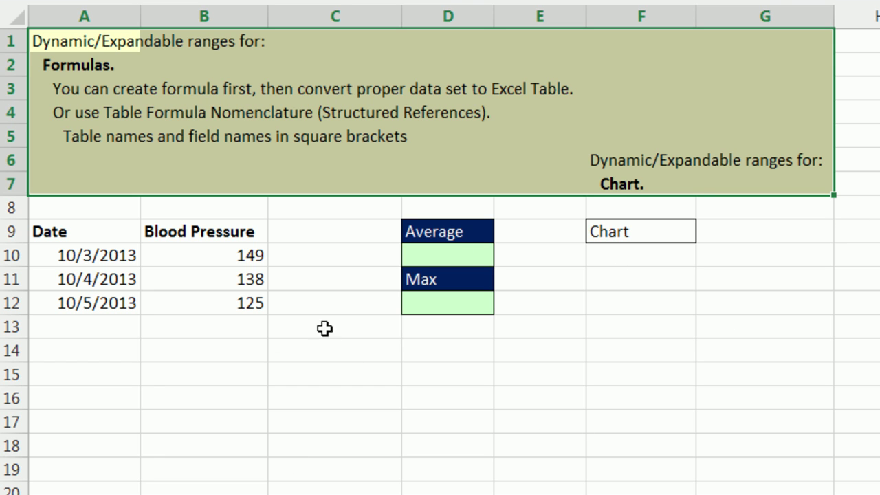
left_click(211, 267)
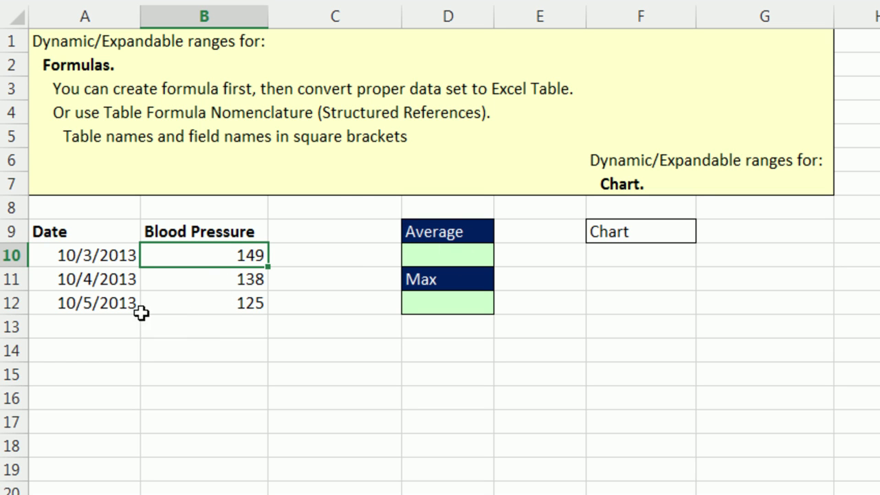
left_click(466, 262)
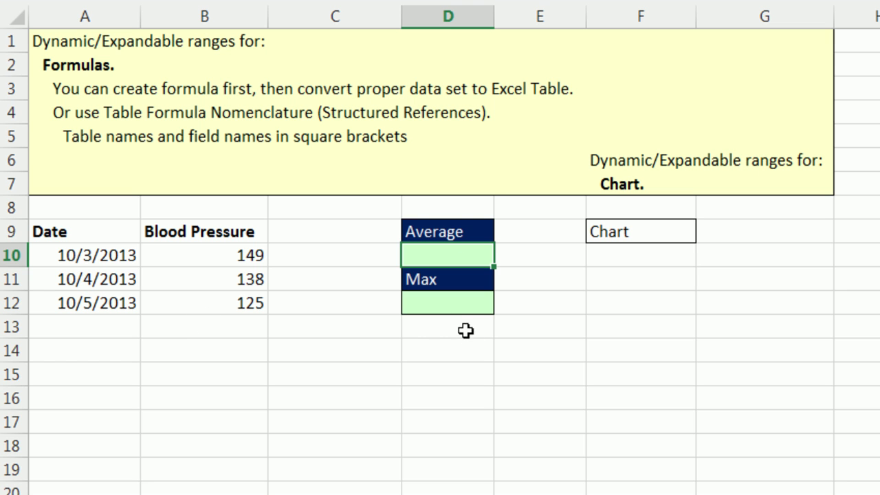
type("=aver")
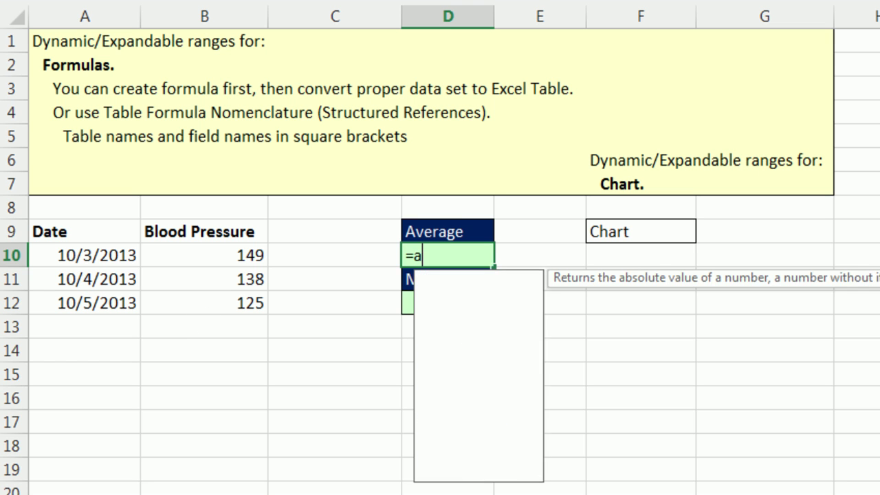
key("Tab")
left_click_drag(243, 249, 245, 295)
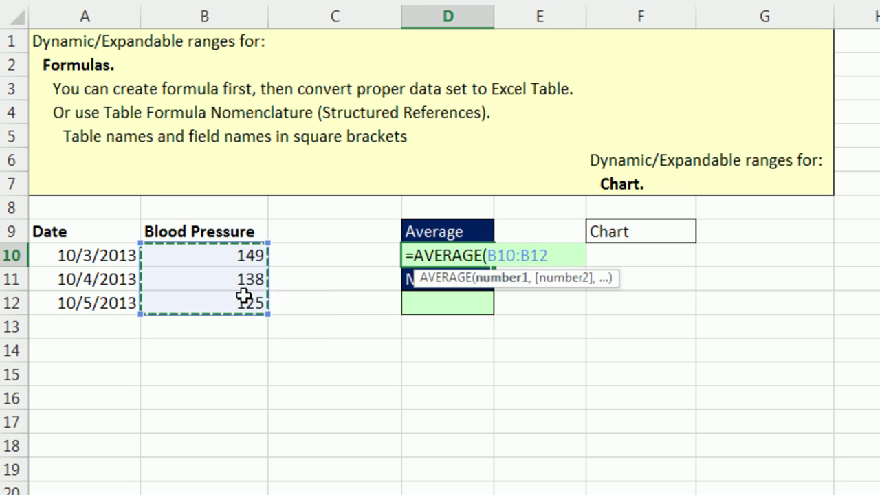
key("ctrl+Return")
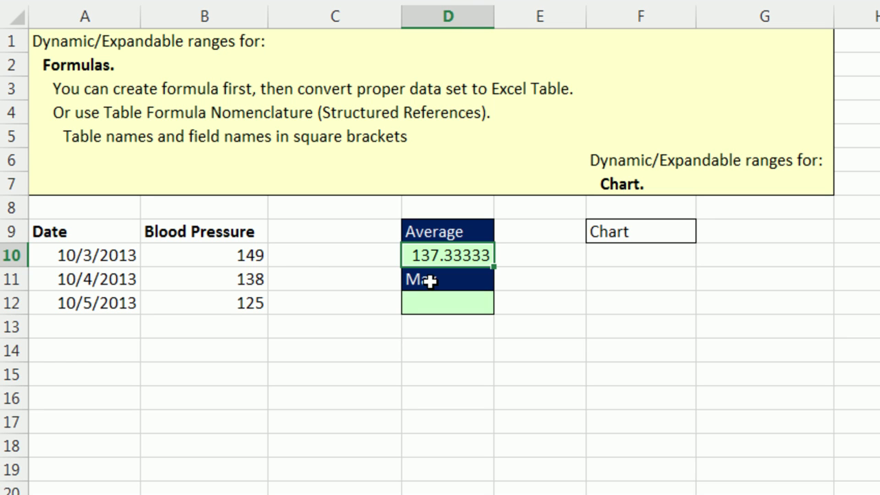
Check which blood pressure cells the average formula in D10 references
left_click(220, 282)
left_click(447, 253)
key("F2")
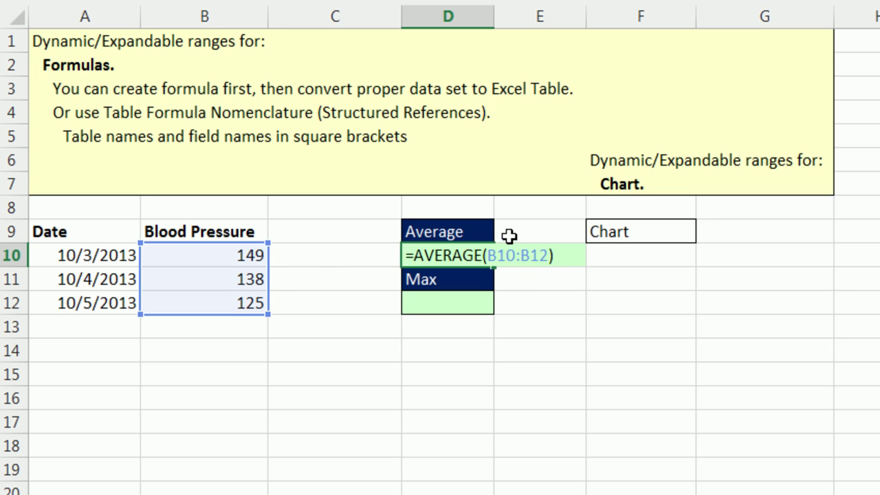
key("ctrl+Return")
Convert the blood pressure data set A9:B12 into an Excel Table with headers
left_click(227, 255)
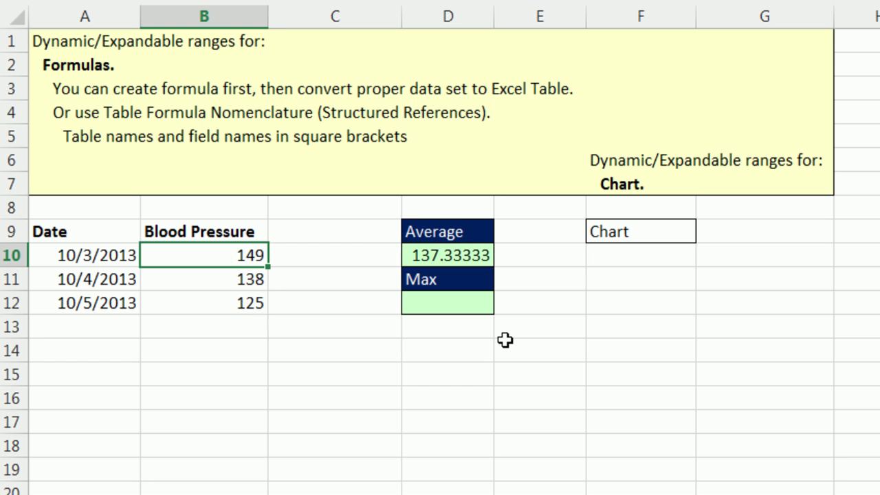
key("ctrl+t")
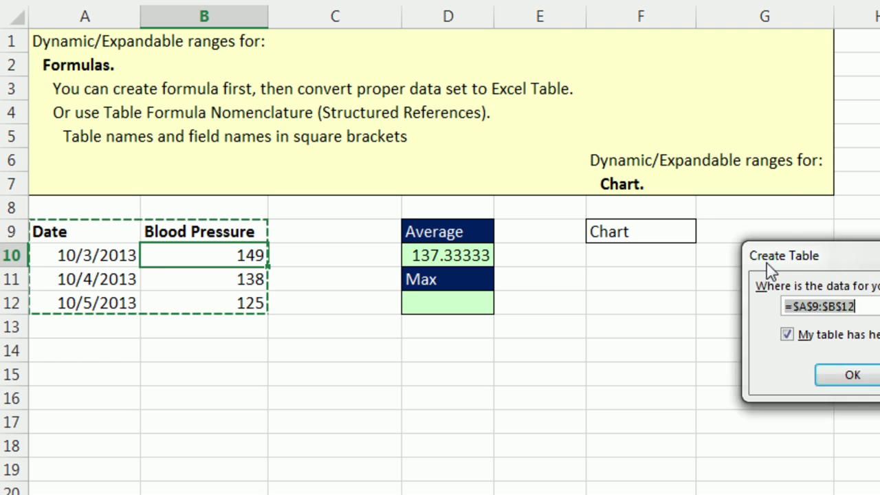
left_click(643, 408)
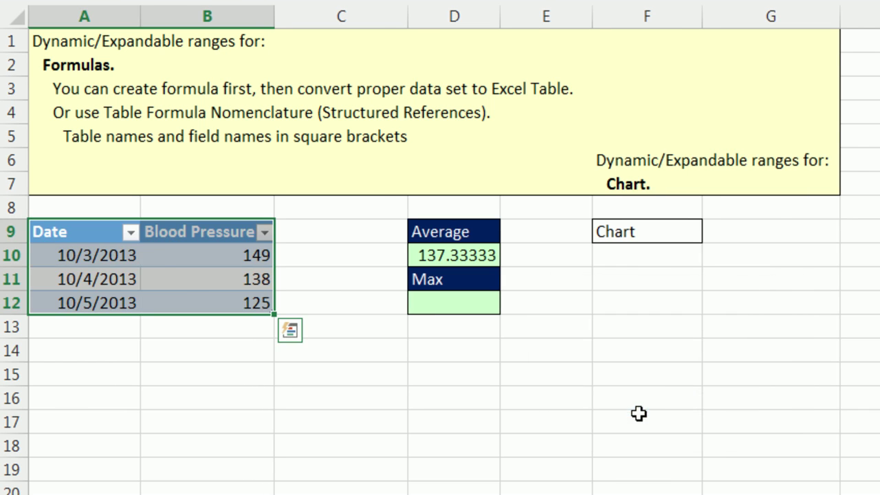
Name the blood pressure table BloodPressureTable
left_click(257, 277)
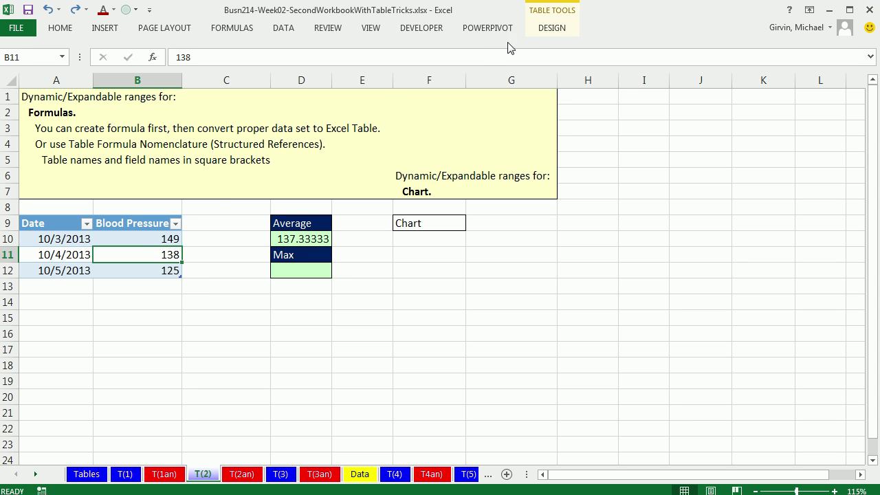
left_click(550, 29)
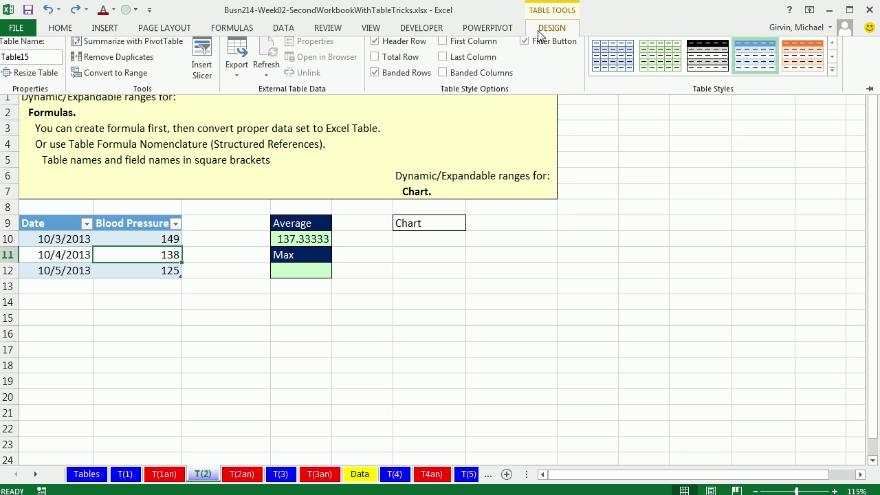
left_click(43, 62)
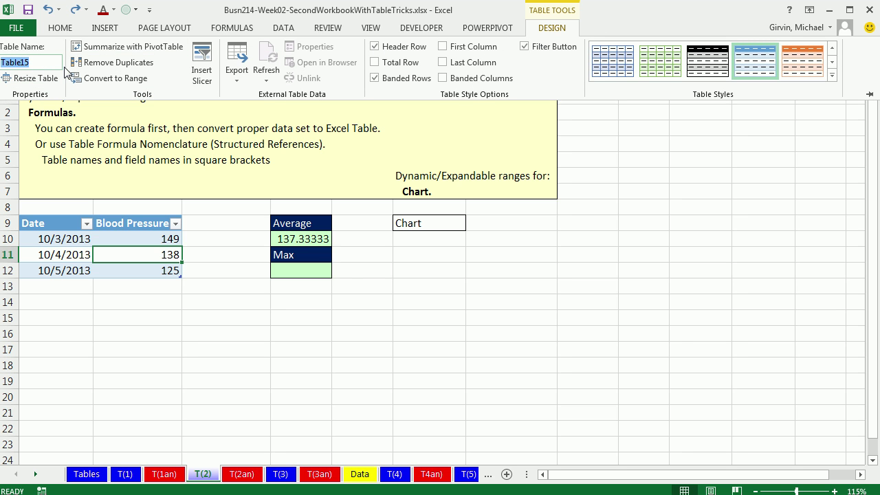
type("BloodPressureTable")
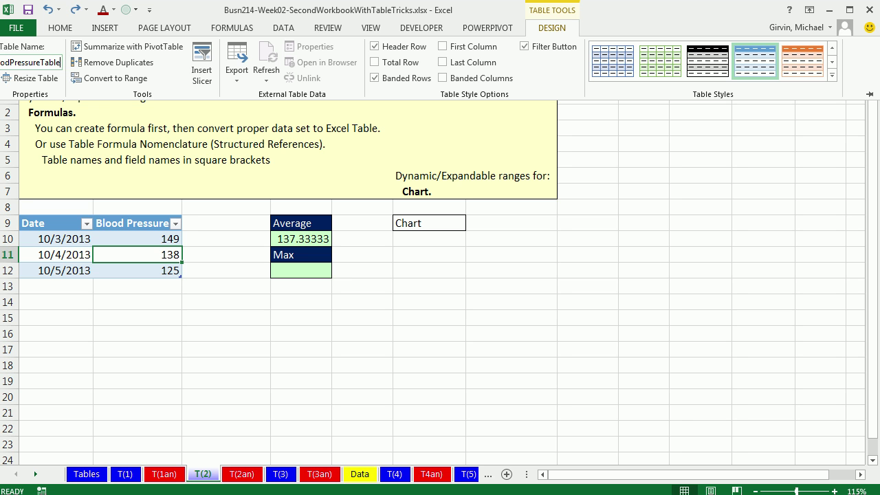
key("Return")
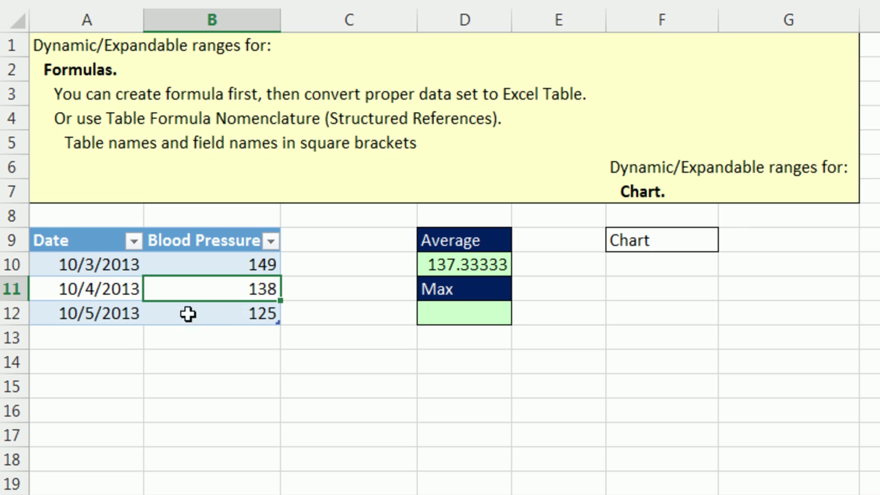
Add a new record in row 13 of the blood pressure table with date 10/6 and blood pressure 119
left_click(253, 315)
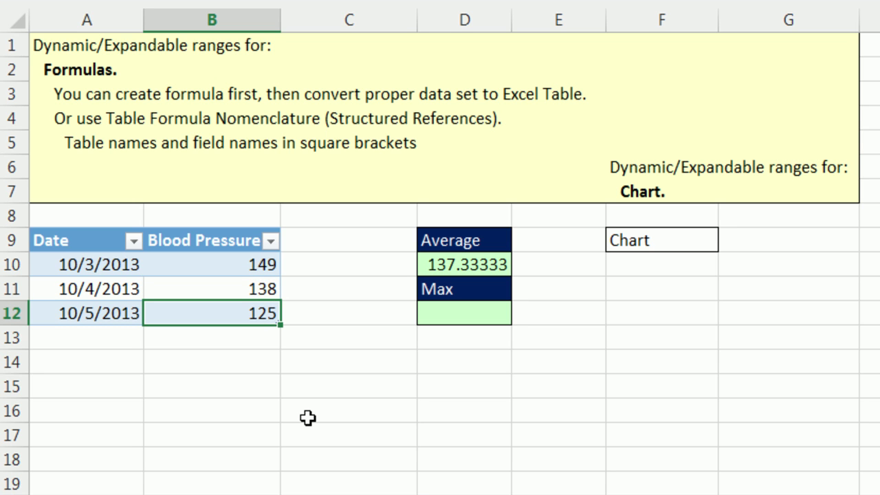
key("Tab")
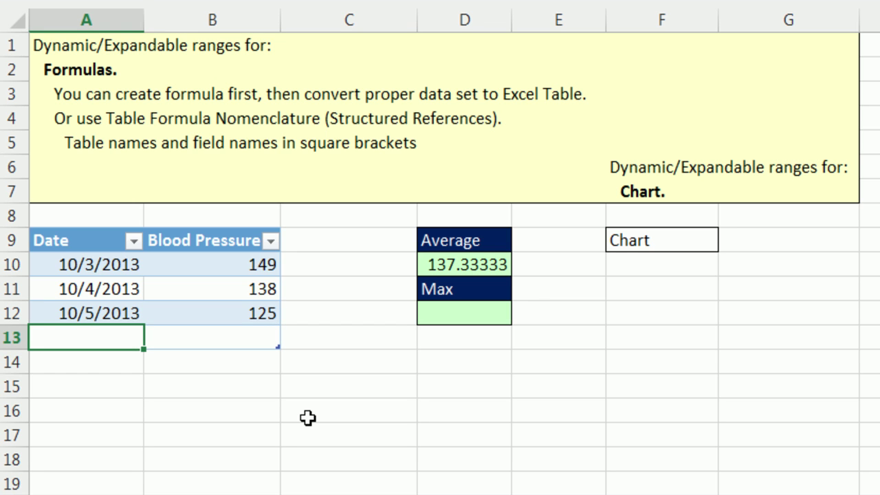
type("10/6")
key("Tab")
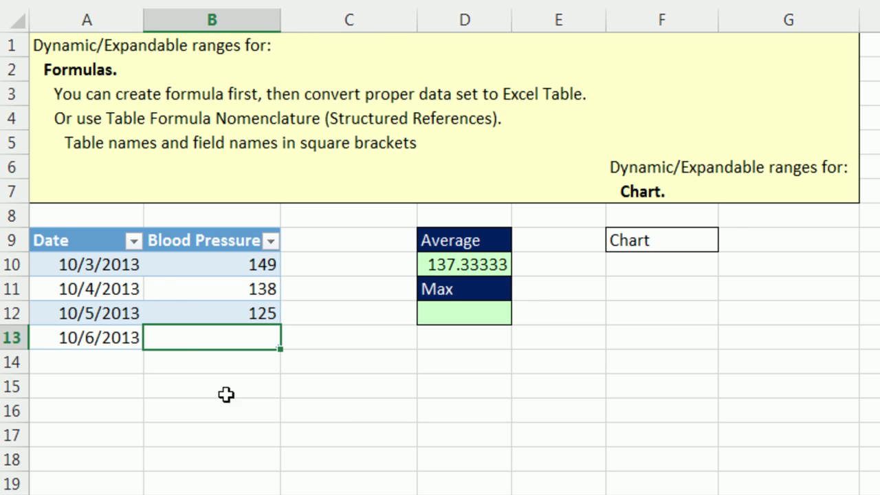
type("119")
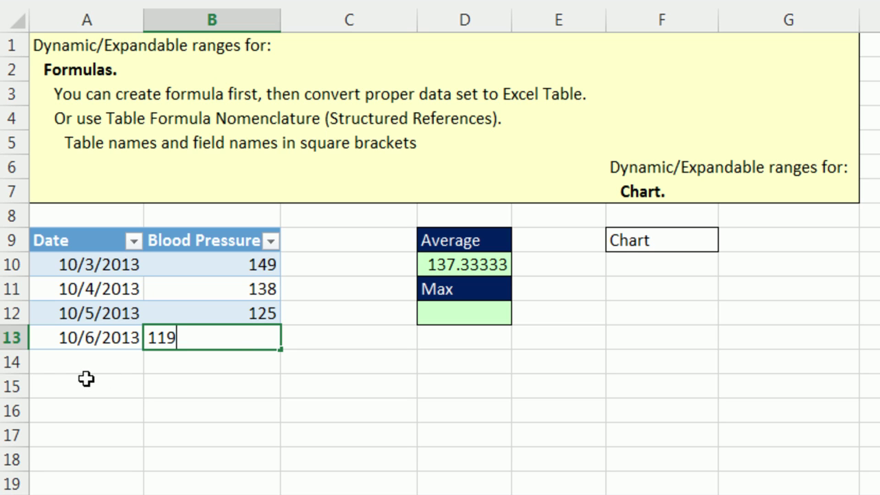
key("ctrl+Return")
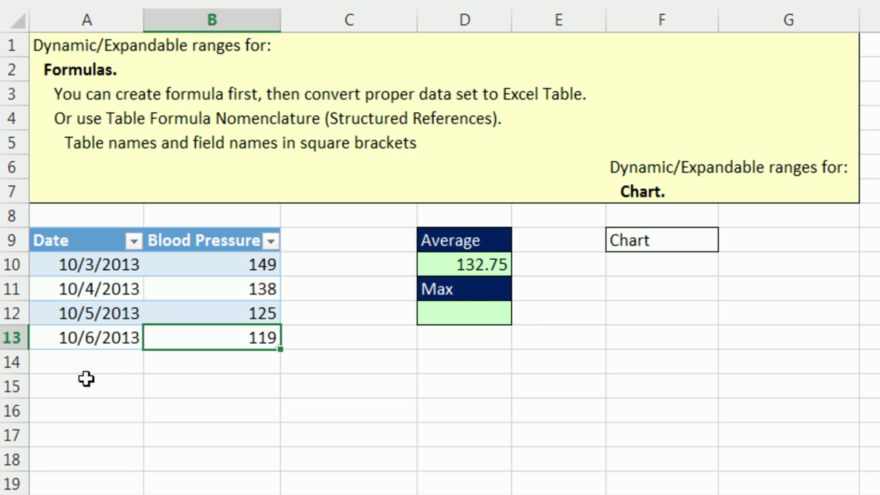
Check which blood pressure cells the average formula in D10 references with the new record in the table
left_click(473, 264)
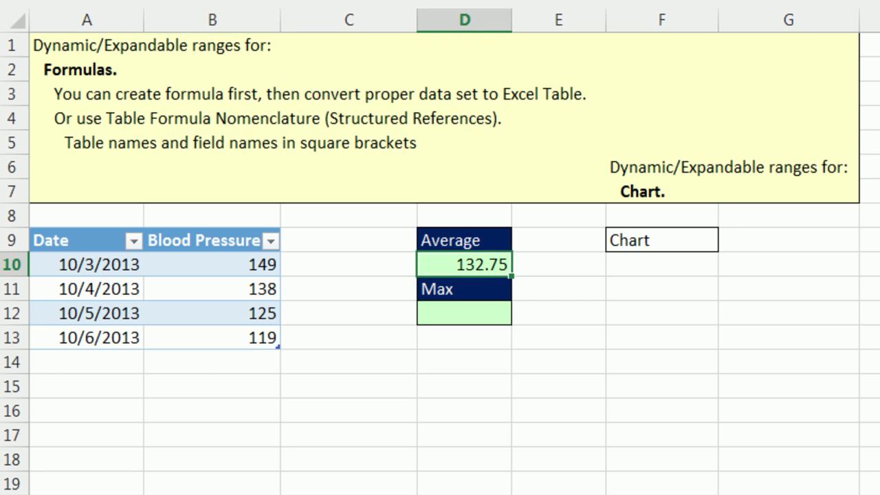
key("F2")
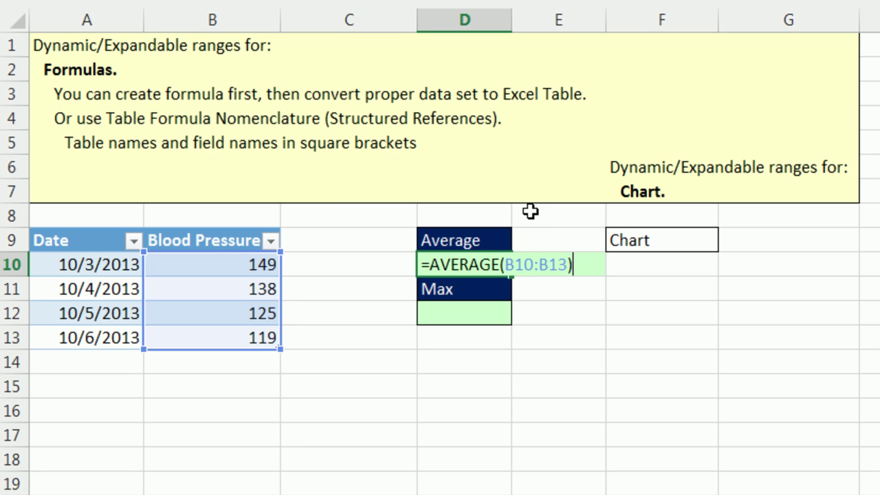
key("ctrl+Return")
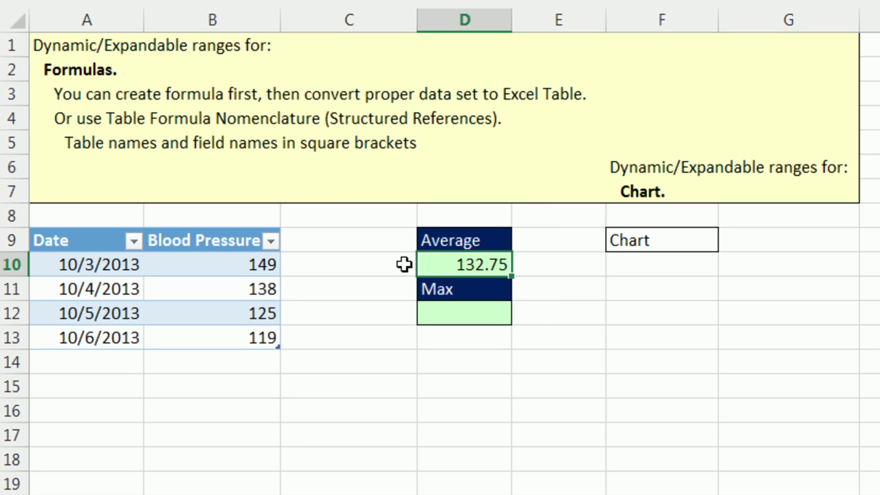
Enter a MAX formula in D12 that uses the structured reference BloodPressureTable[Blood Pressure]
left_click(432, 316)
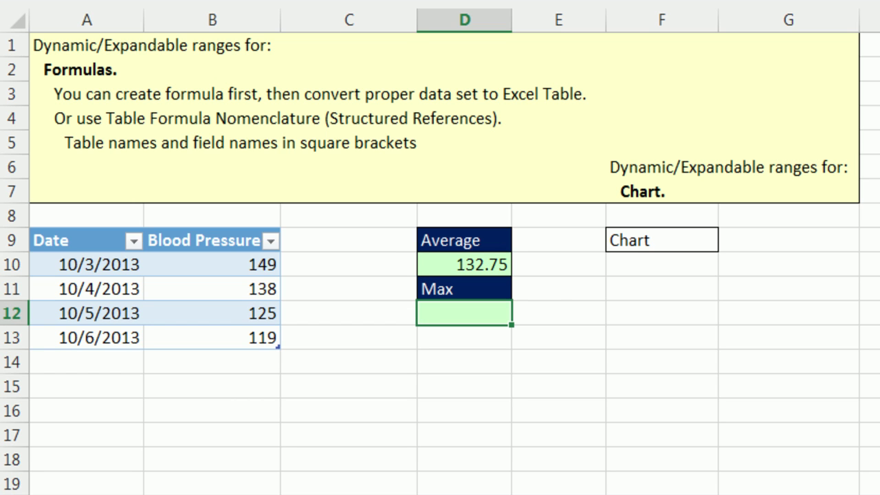
type("=max")
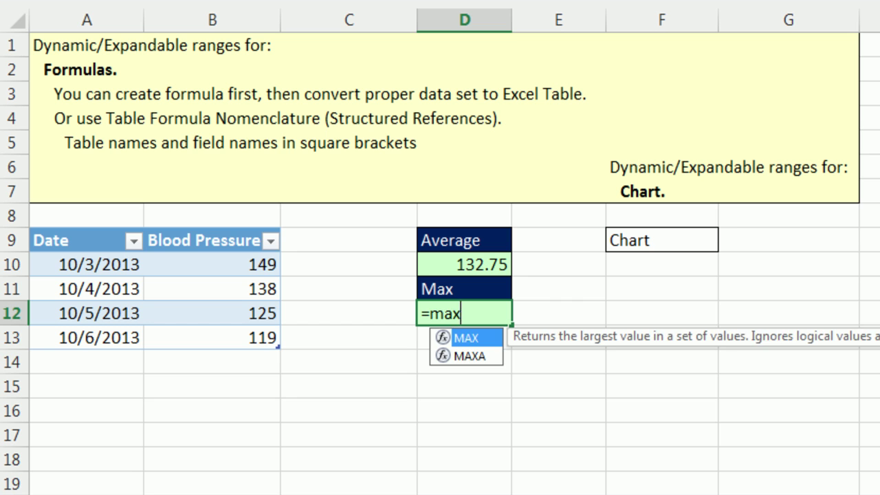
key("Tab")
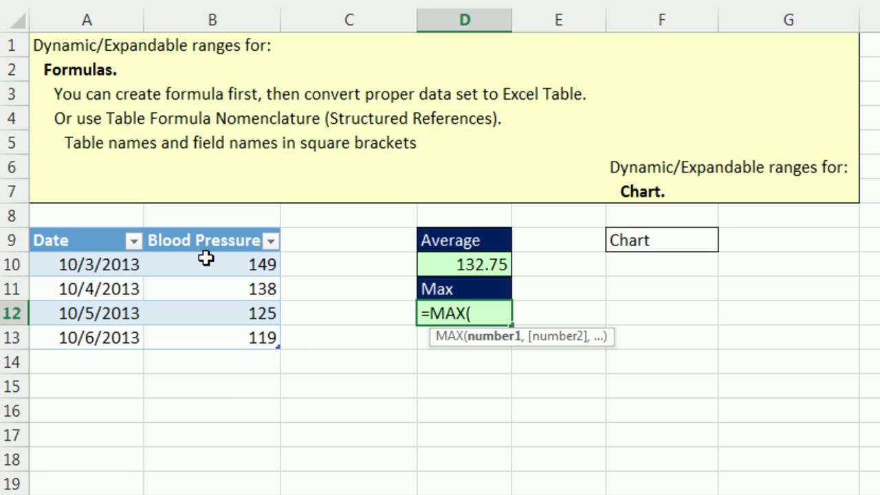
left_click_drag(207, 262, 269, 337)
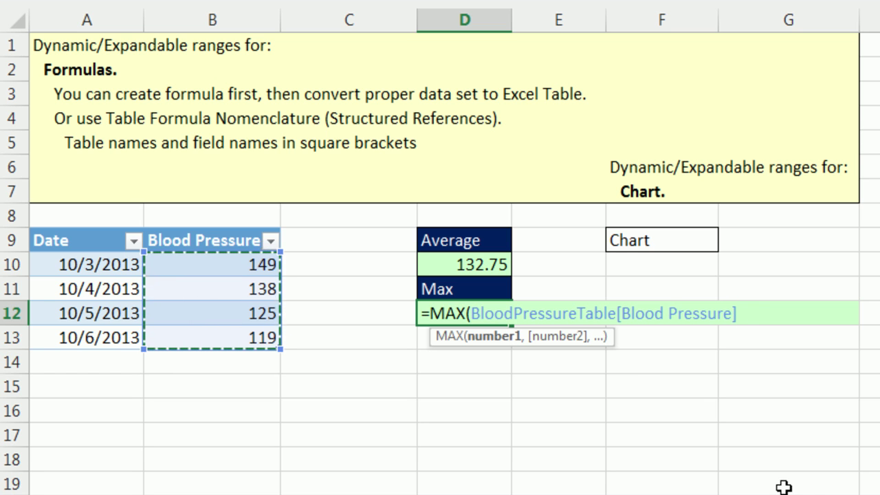
type(")")
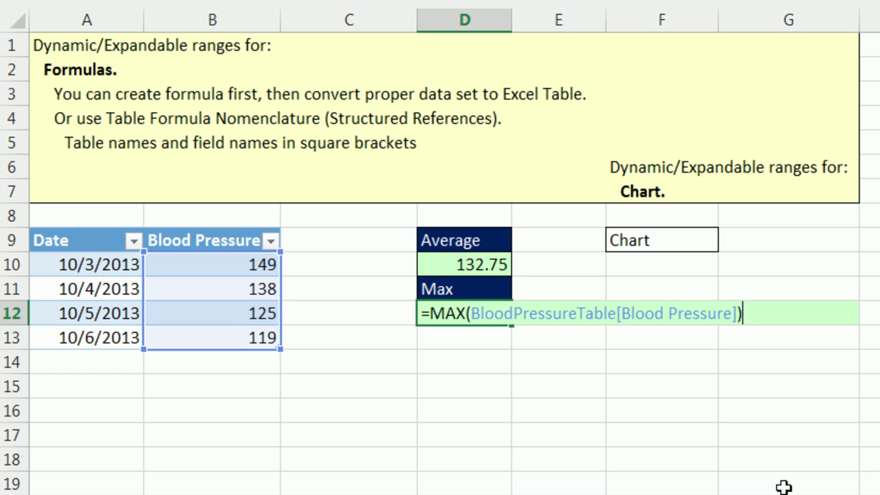
key("ctrl+Return")
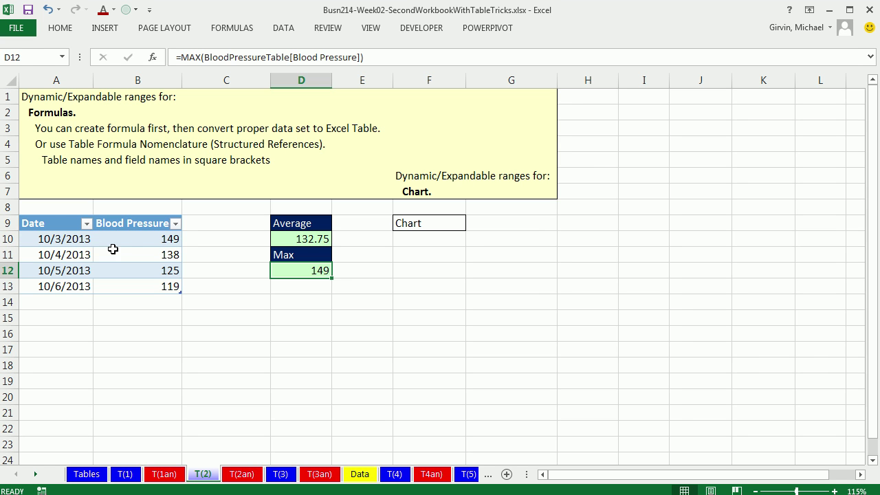
Insert a 2-D line chart with markers based on the blood pressure table A9:B13
left_click_drag(66, 223, 120, 279)
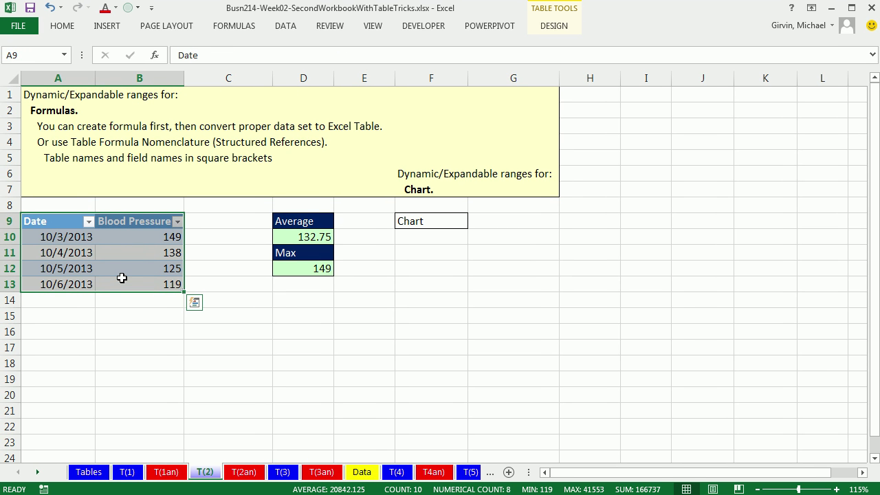
left_click(105, 26)
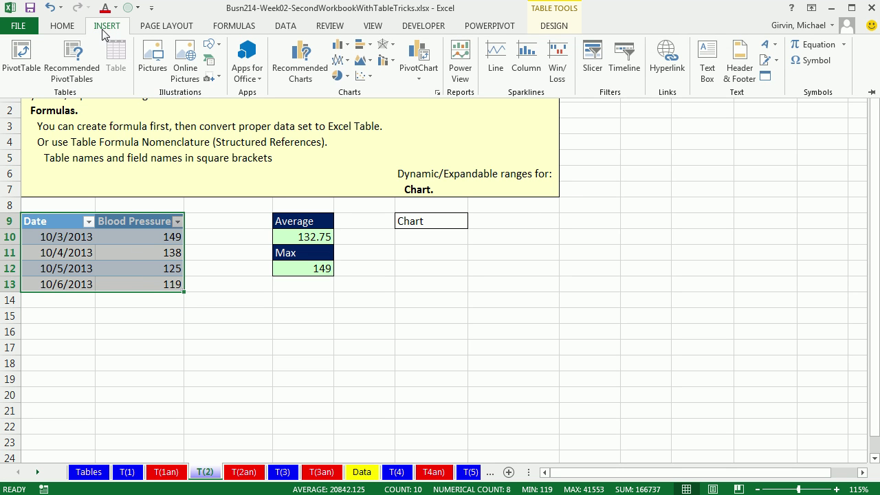
left_click(349, 62)
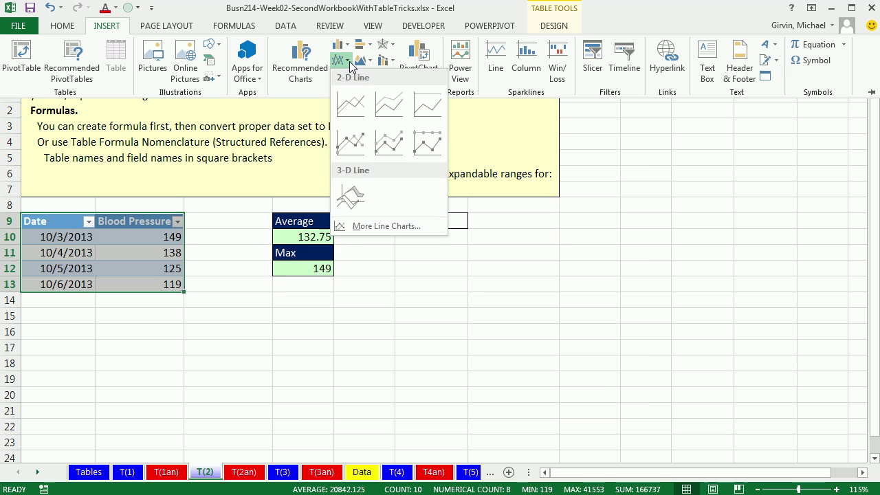
left_click(359, 150)
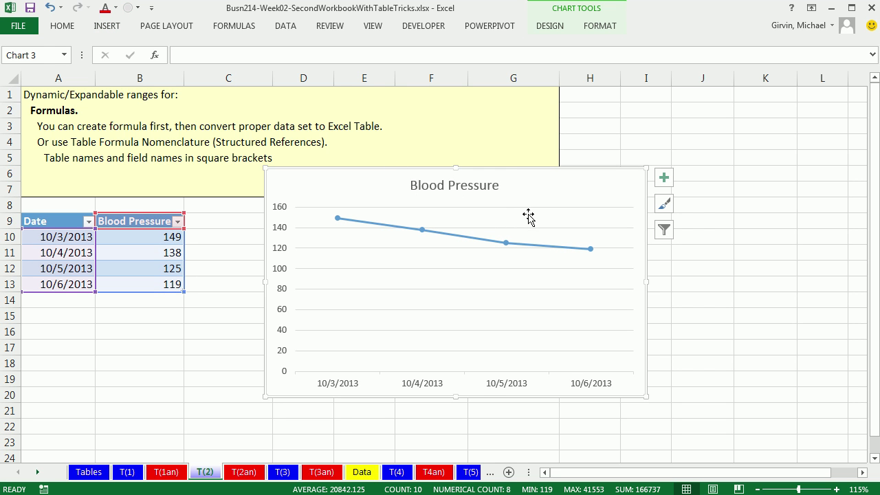
Delete the horizontal gridlines from the blood pressure chart
left_click(457, 290)
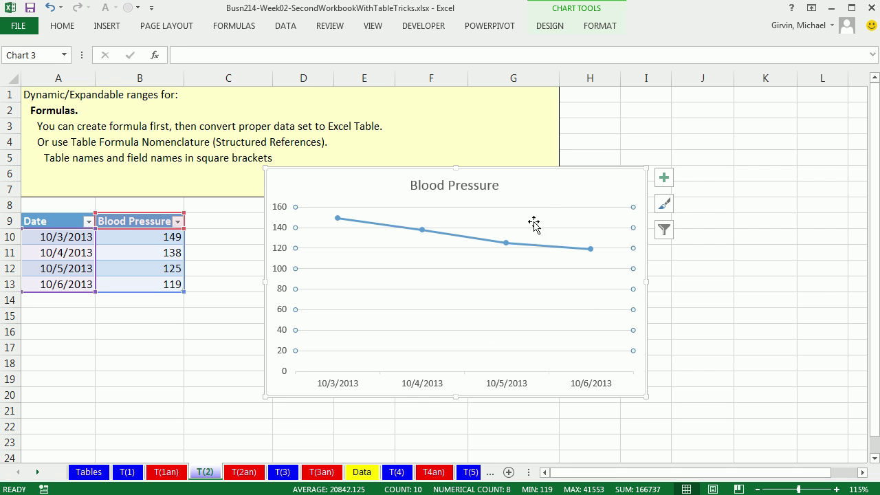
left_click(549, 206)
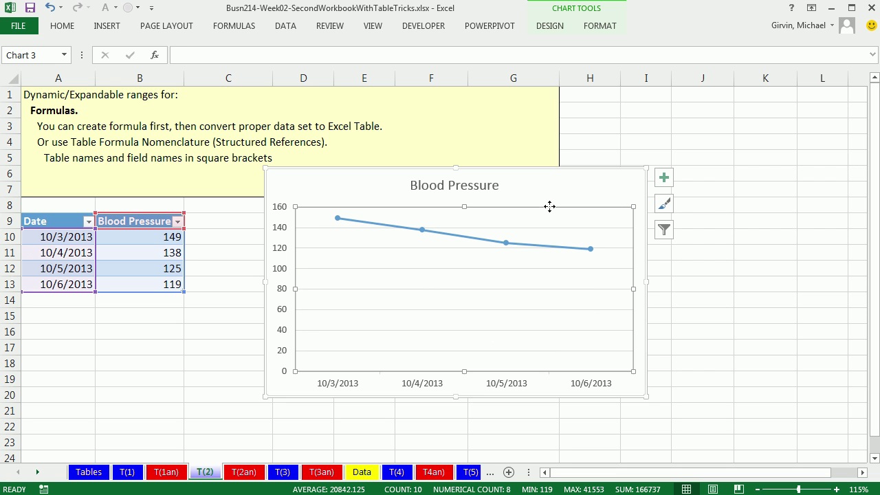
left_click(514, 290)
key("Delete")
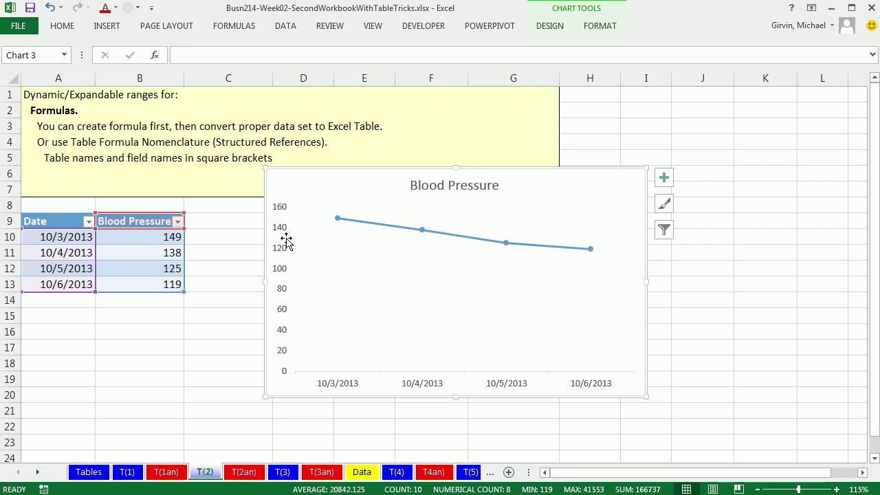
Set the minimum bound of the chart's vertical axis to 60
left_click(284, 295)
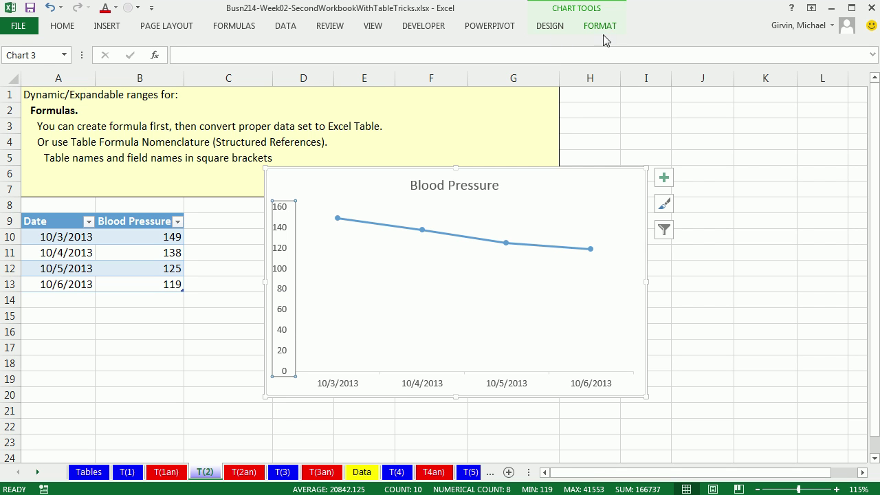
right_click(287, 270)
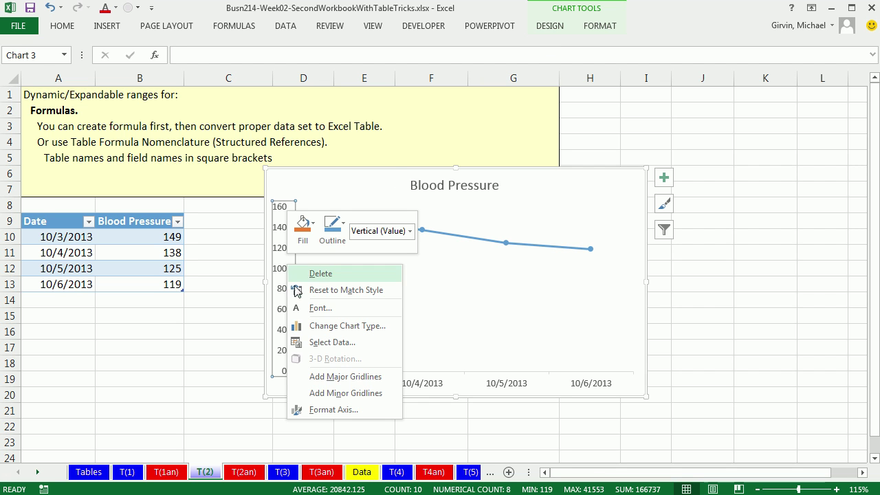
left_click(336, 409)
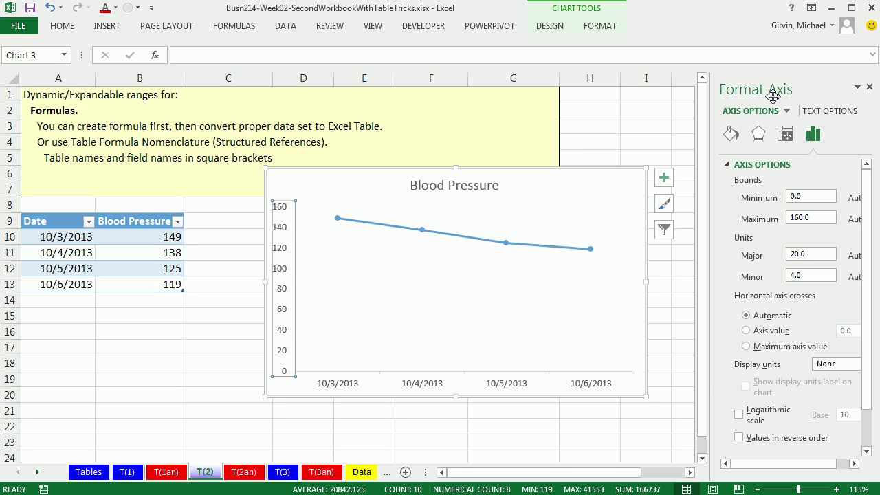
left_click(782, 196)
key("Return")
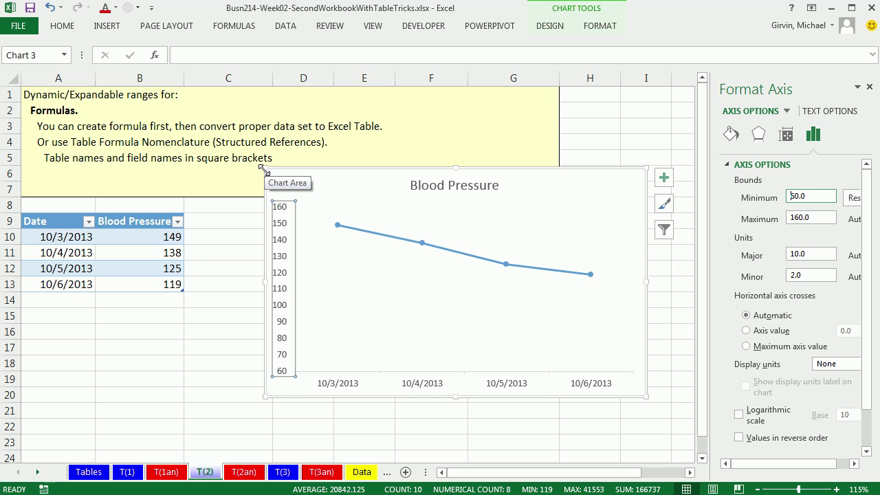
Shrink the blood pressure chart and place it beside the Average and Max cells, starting at row 9
left_click_drag(262, 168, 356, 236)
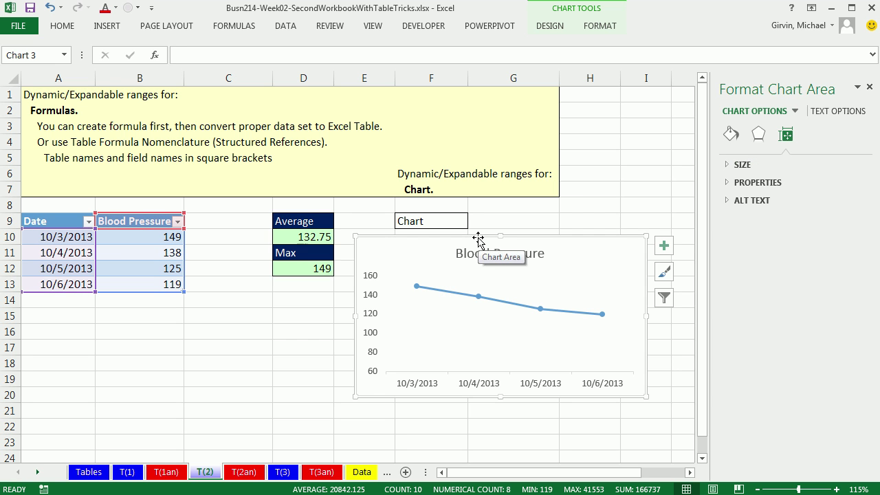
left_click_drag(479, 238, 484, 214)
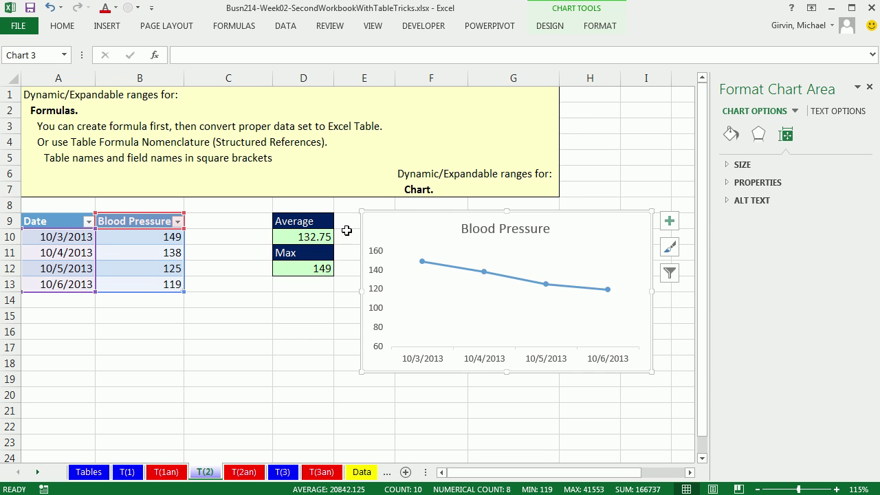
Add a new record in row 14 of the blood pressure table with date 10/7 and blood pressure 148
left_click(160, 287)
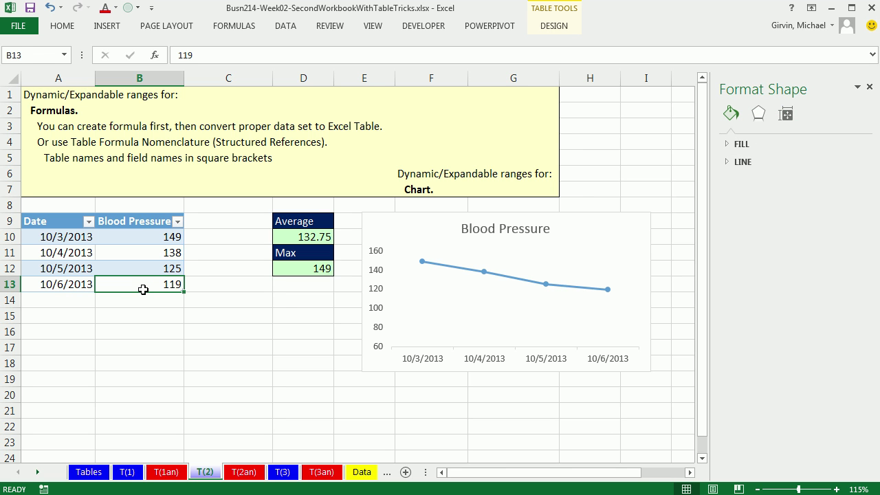
left_click(88, 306)
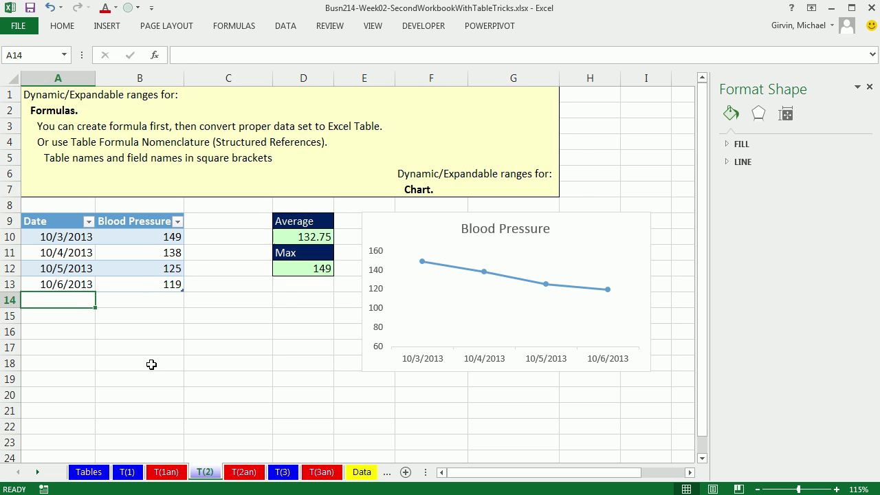
type("10/")
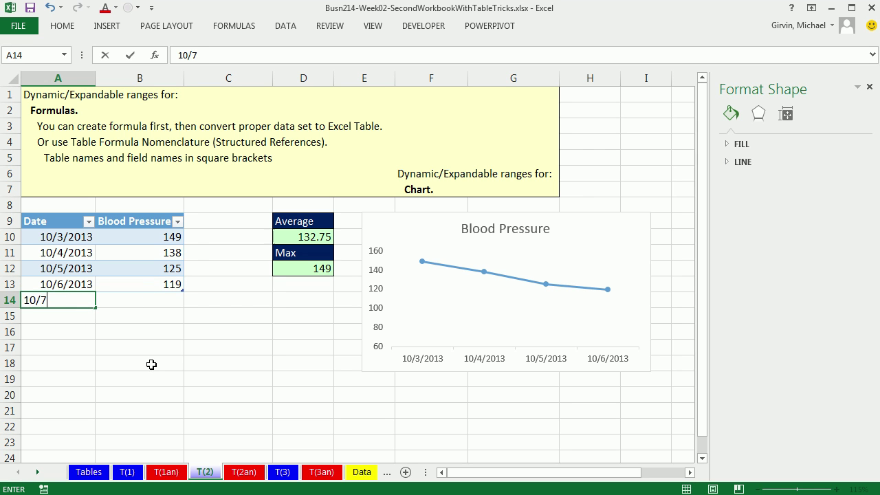
type("7")
key("Tab")
type("14")
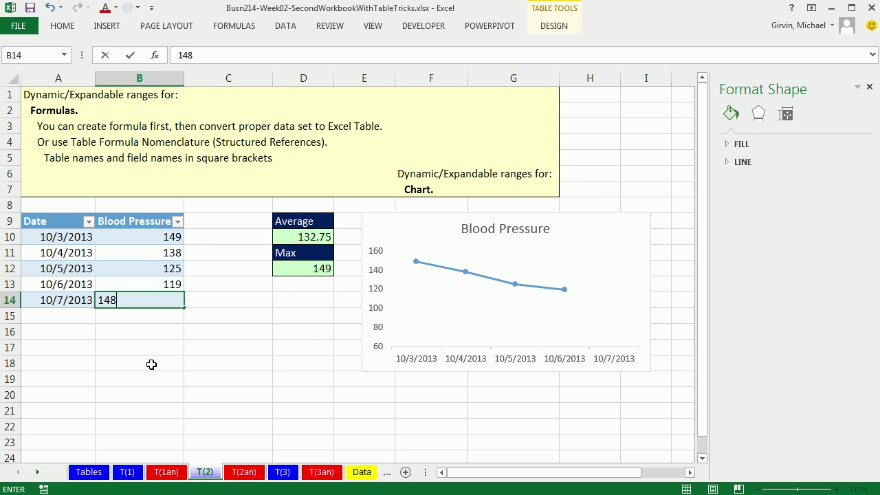
type("8")
key("Return")
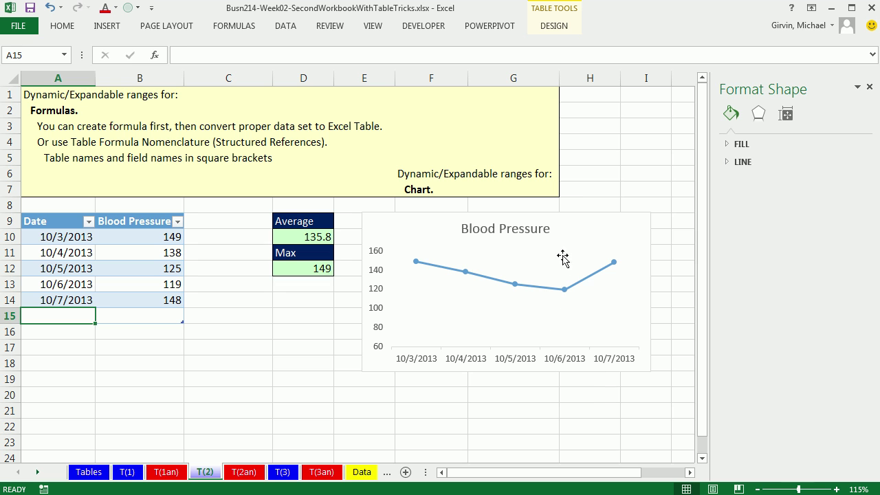
Check which ranges the average formula in D10 and the max formula in D12 reference
double_click(323, 239)
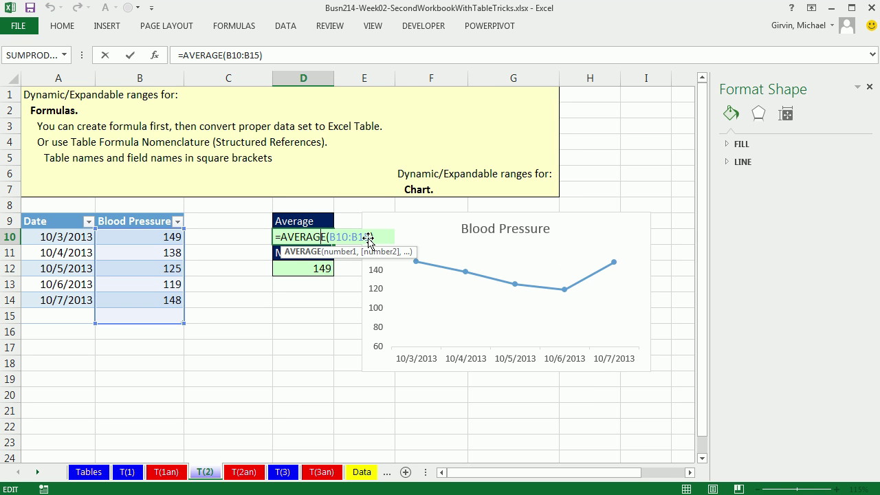
key("Escape")
left_click(321, 270)
double_click(322, 270)
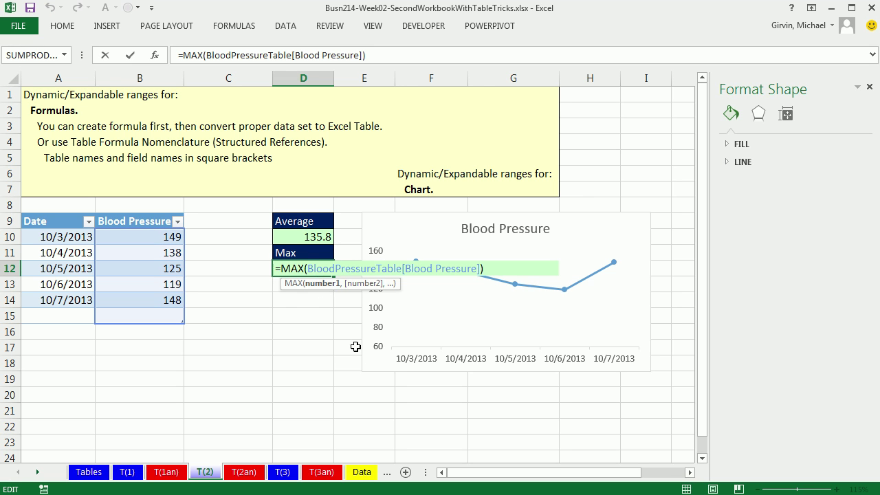
key("Escape")
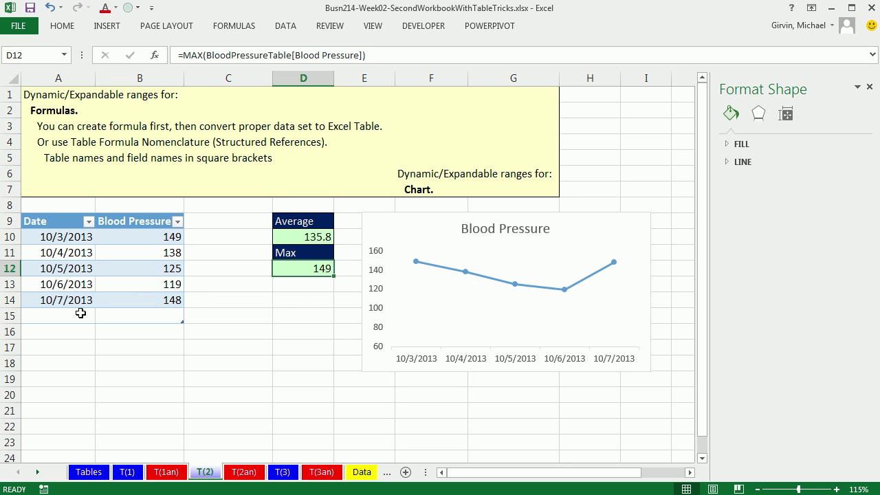
Add a record in row 15 of the blood pressure table with date 10/8 and blood pressure 131
left_click(79, 314)
type("10/8")
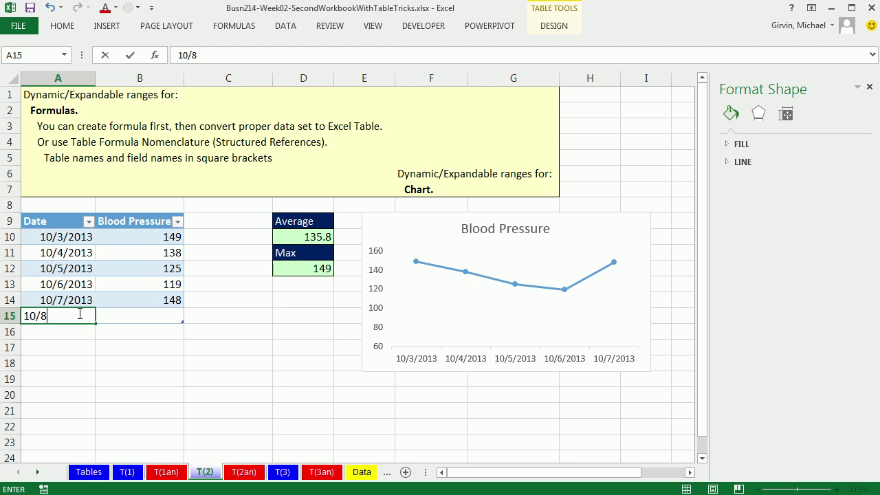
key("Tab")
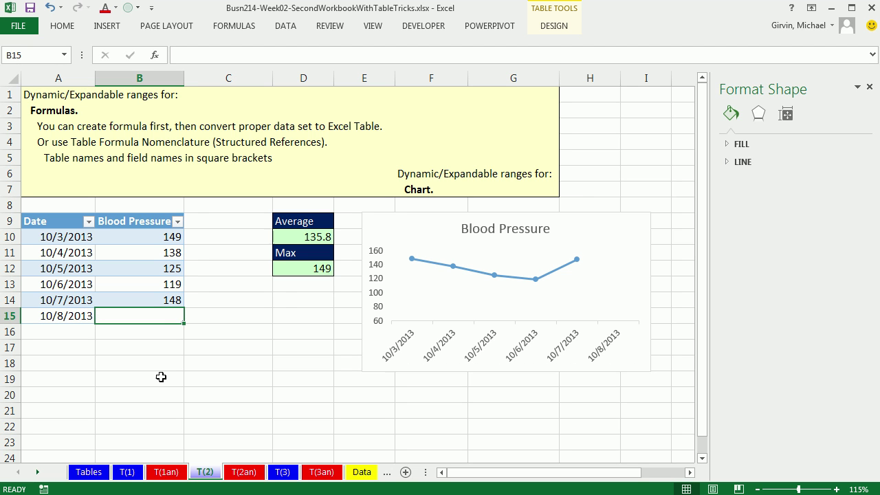
type("1")
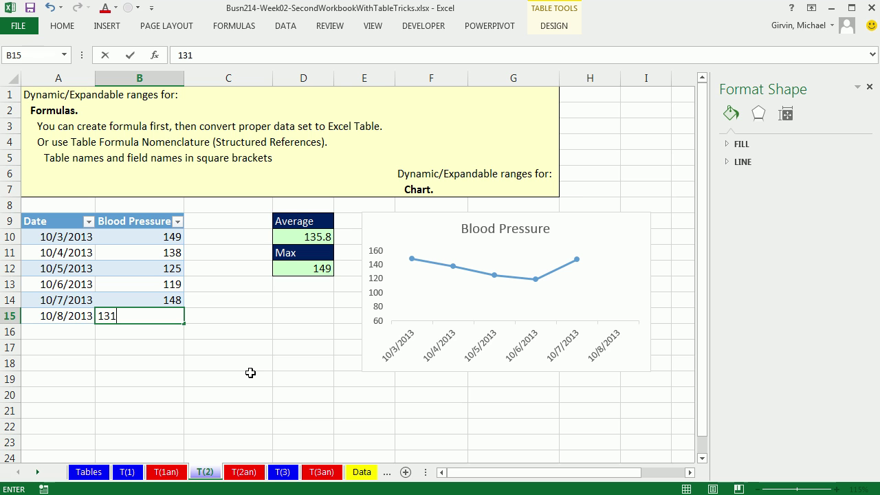
type("31")
key("ctrl+Return")
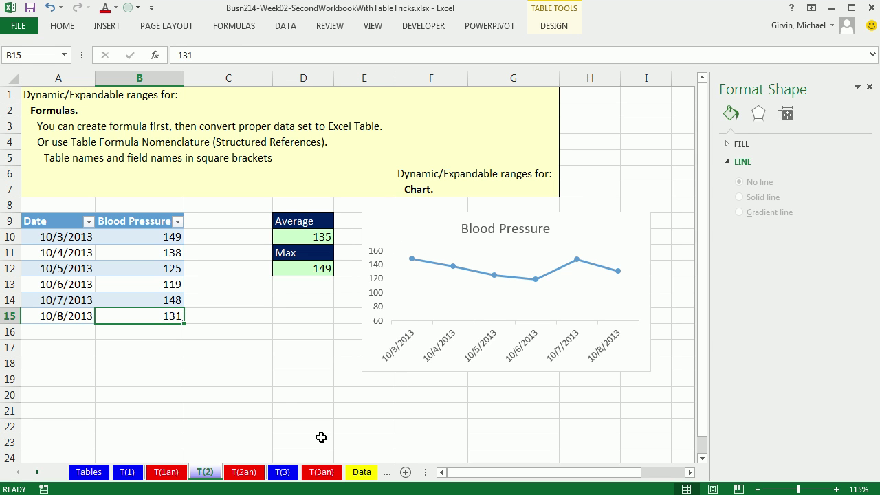
Switch to the T(3) worksheet
left_click(283, 475)
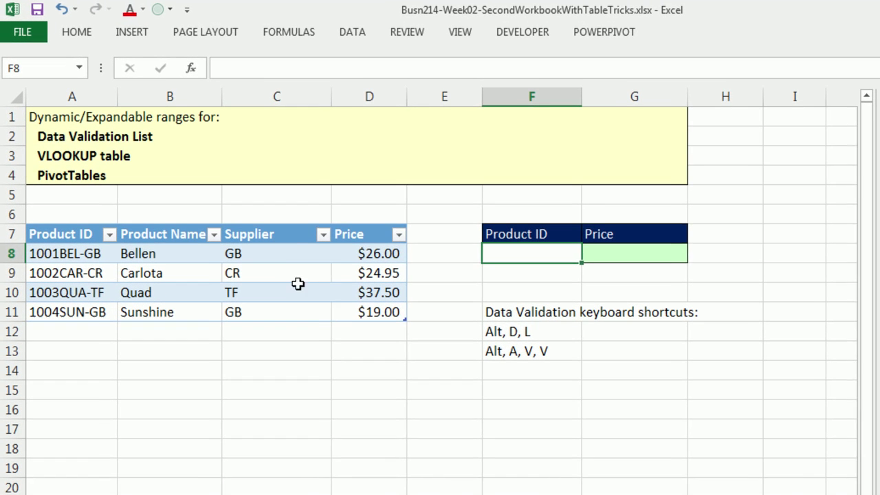
Examine the product table's data range A8:D11 and its Product ID column A8:A11
left_click(228, 220)
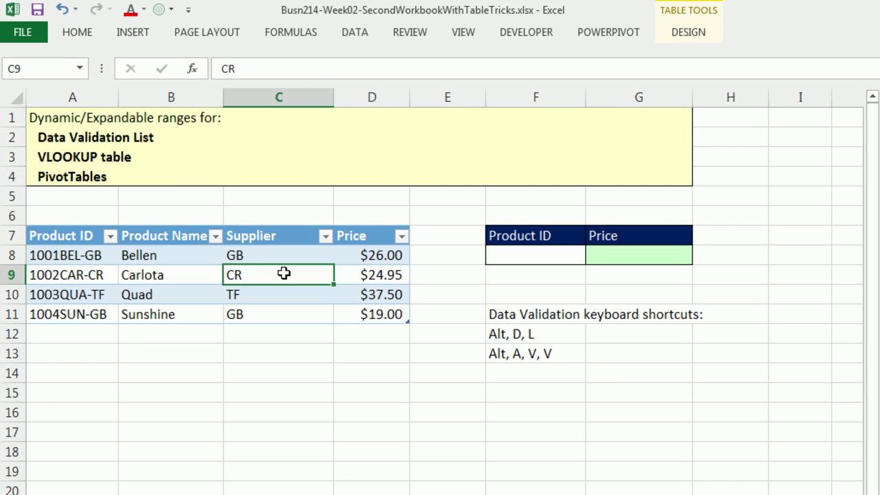
left_click_drag(30, 256, 359, 316)
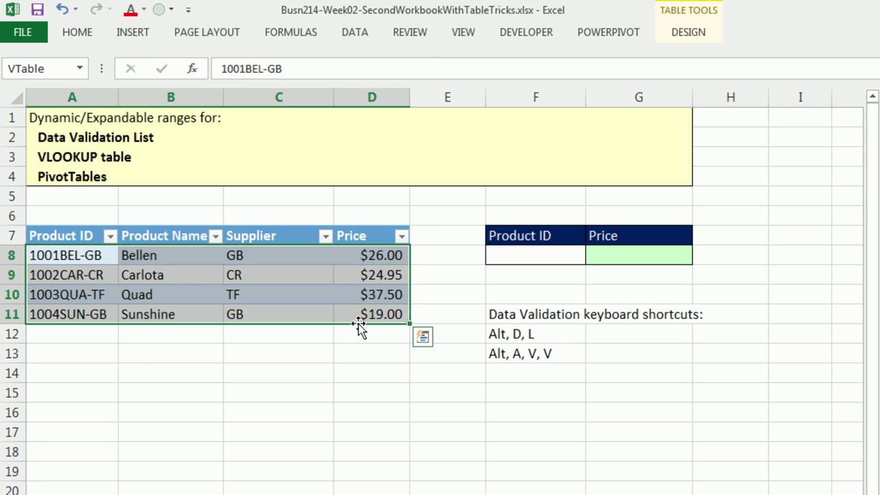
left_click_drag(90, 255, 104, 314)
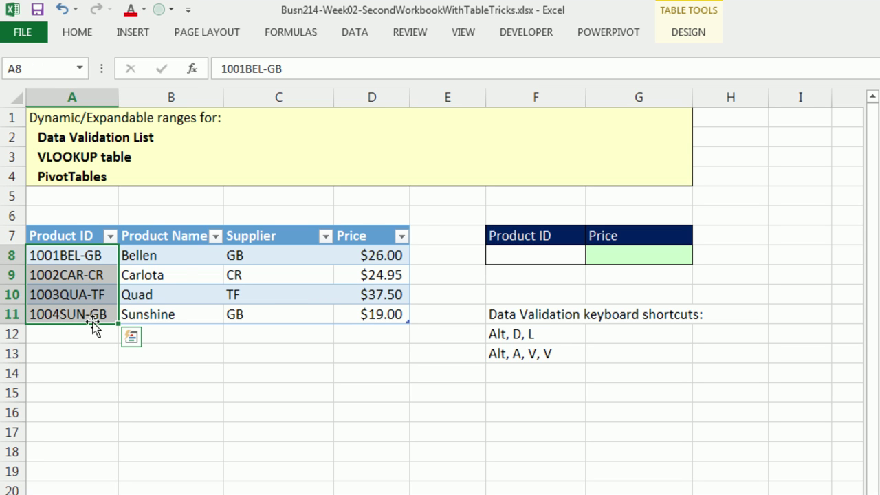
left_click(509, 255)
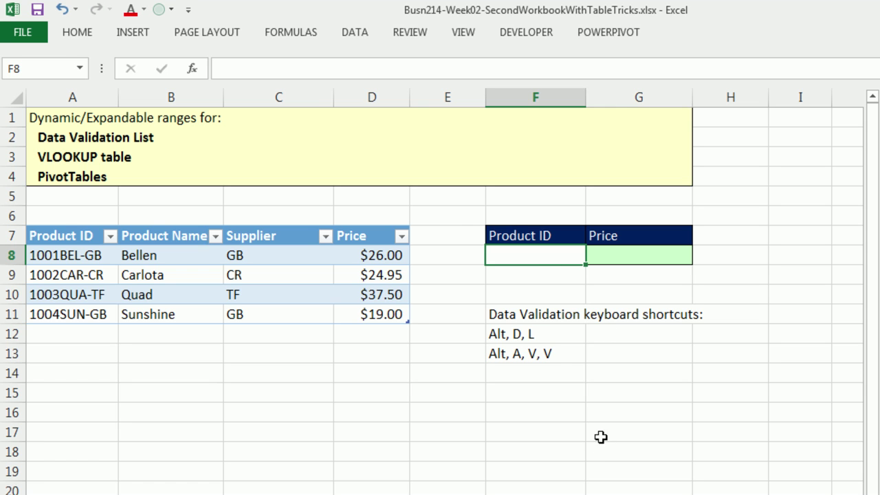
left_click(362, 34)
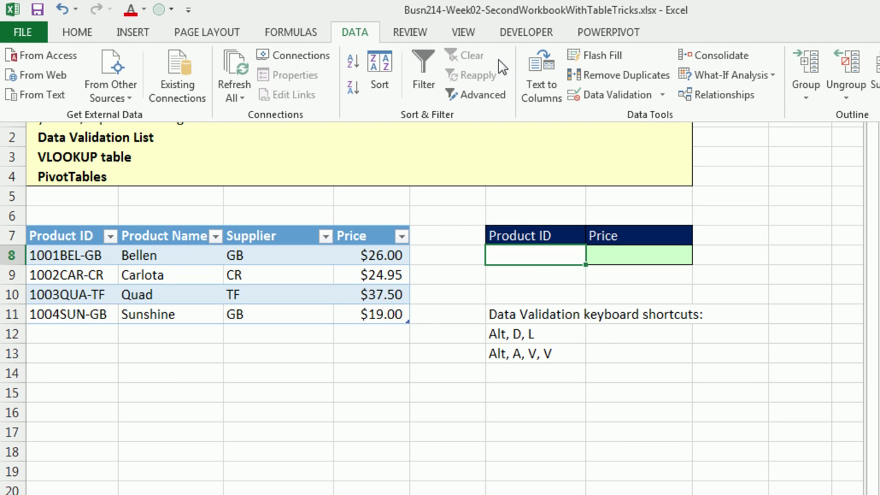
left_click(664, 96)
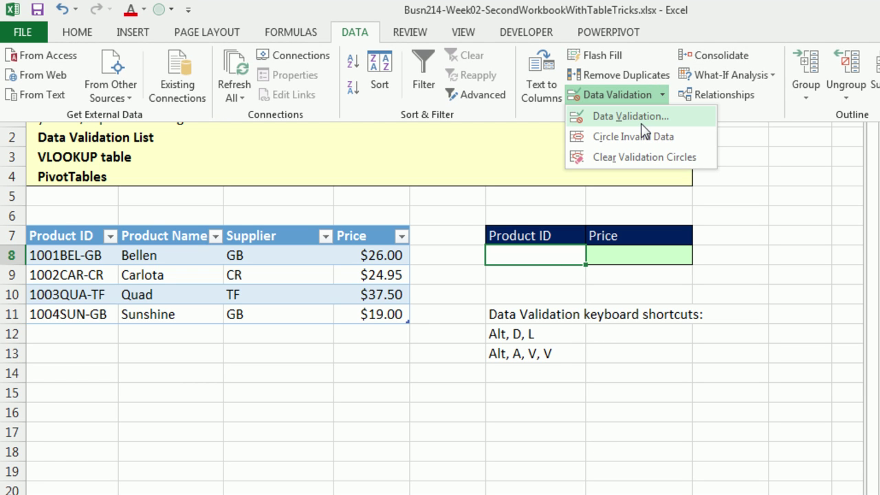
key("Escape")
key("Escape")
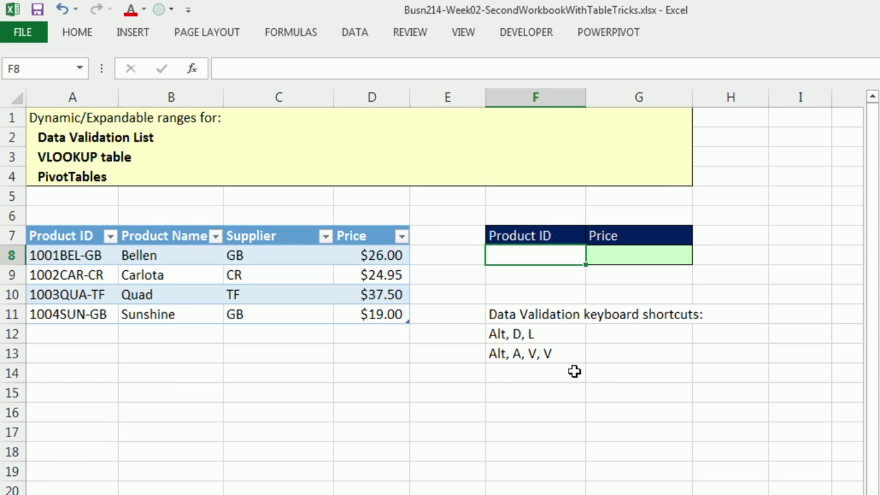
Add list data validation to cell F8 using the table's Product IDs as the source, =$A$8:$A$11
key("alt")
key("d")
key("l")
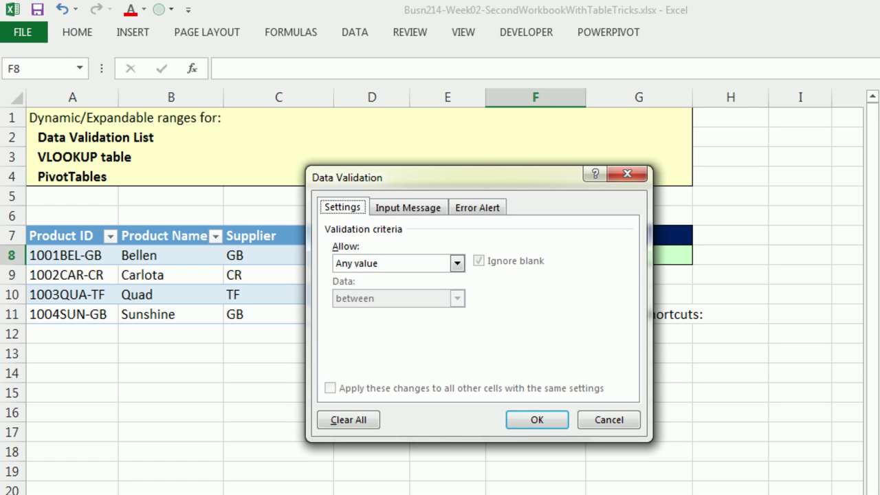
left_click(456, 264)
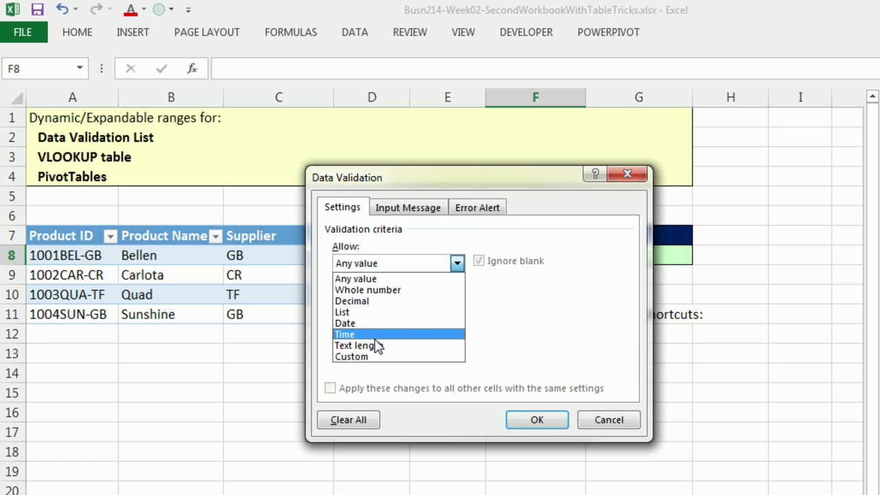
left_click(371, 314)
left_click(372, 333)
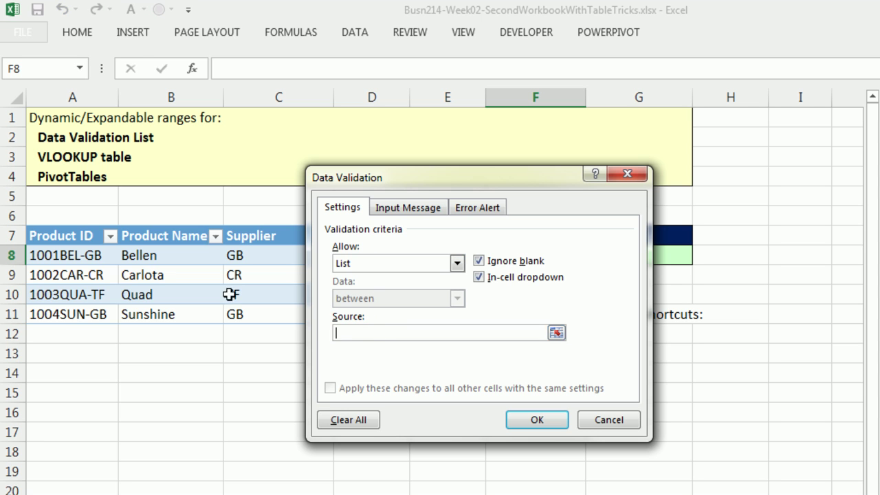
left_click_drag(82, 255, 86, 308)
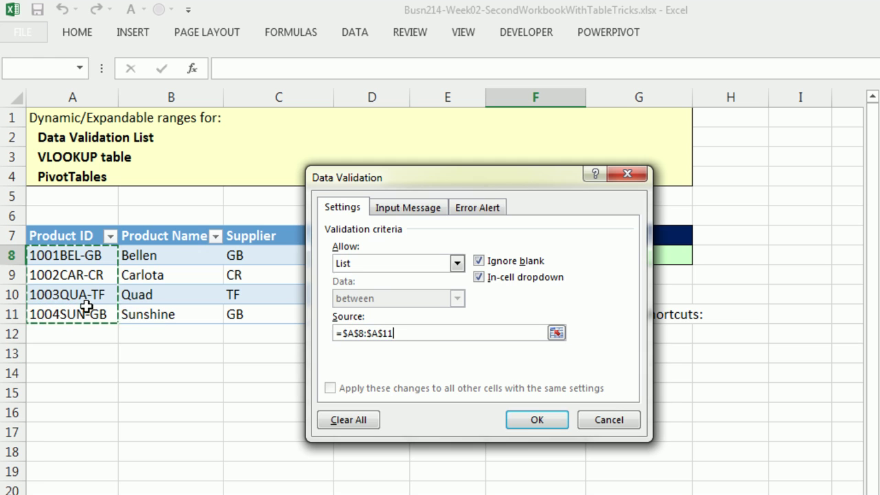
left_click(531, 415)
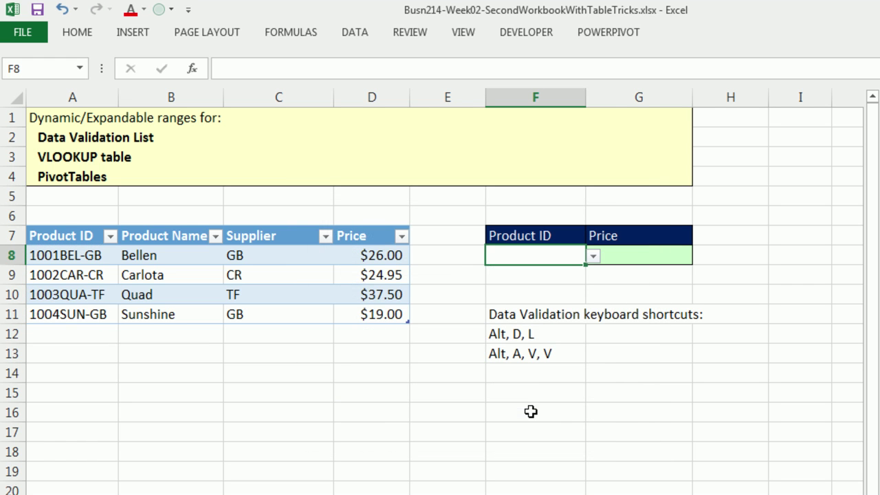
Try product ID 1003QUA-TF in the F8 validation list, and set the cell to 1001BEL-GB
left_click(593, 256)
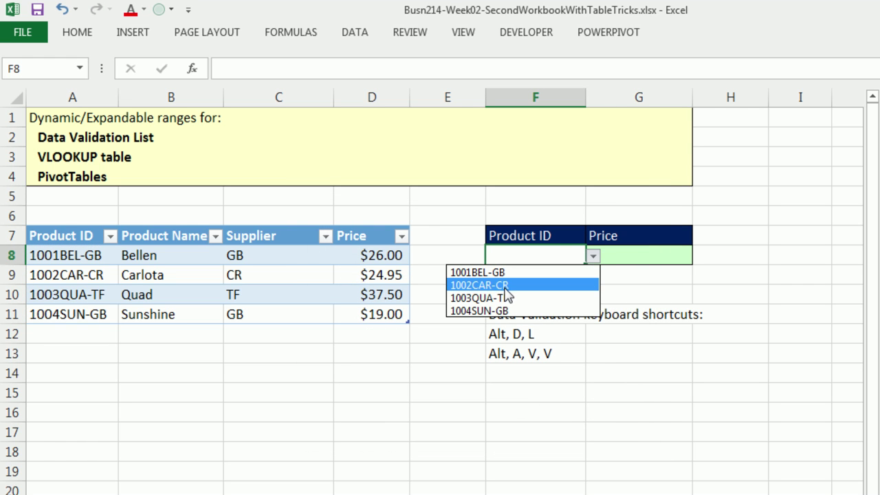
left_click(506, 301)
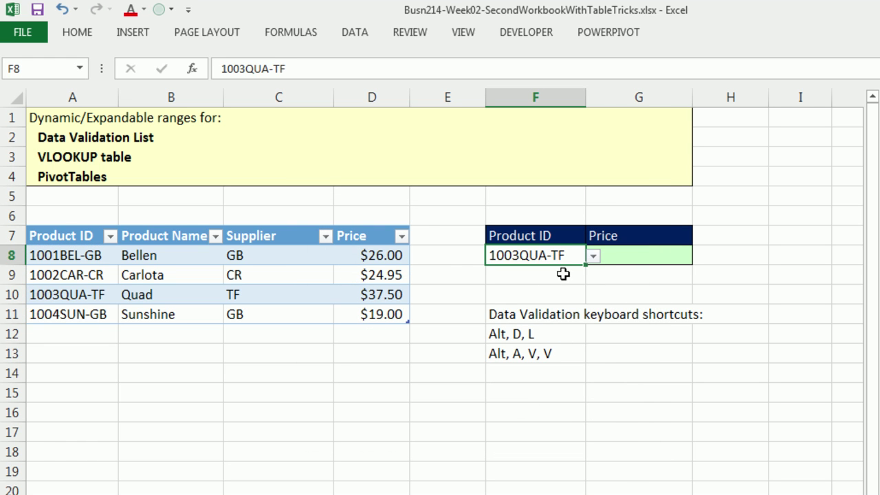
left_click(593, 256)
left_click(484, 272)
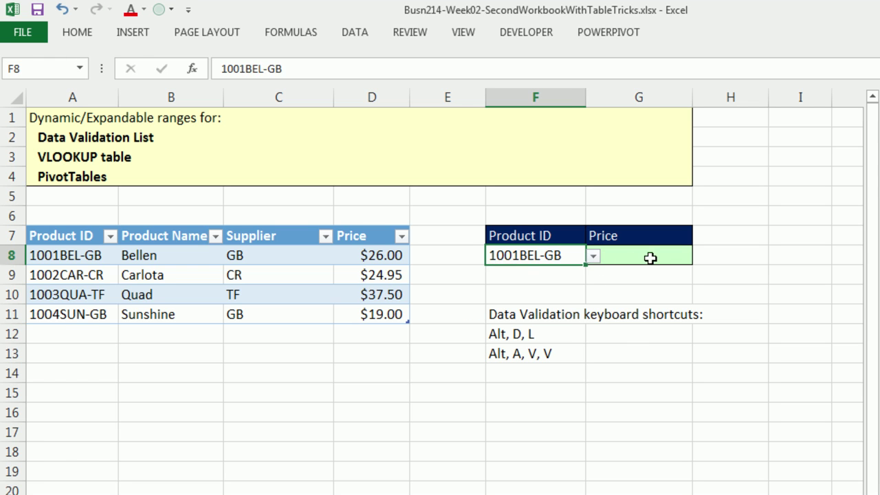
Enter the price lookup formula =VLOOKUP(F8,VTable,4,0) in cell G8
left_click(644, 259)
type("=vl")
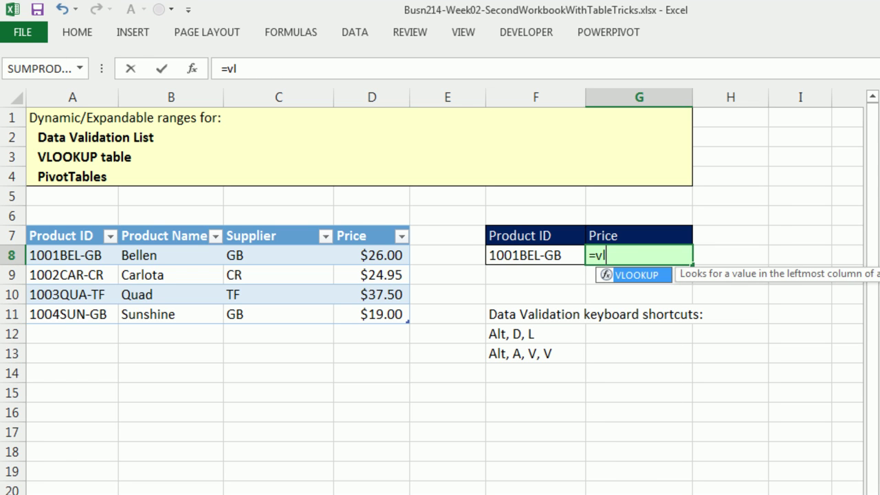
key("Tab")
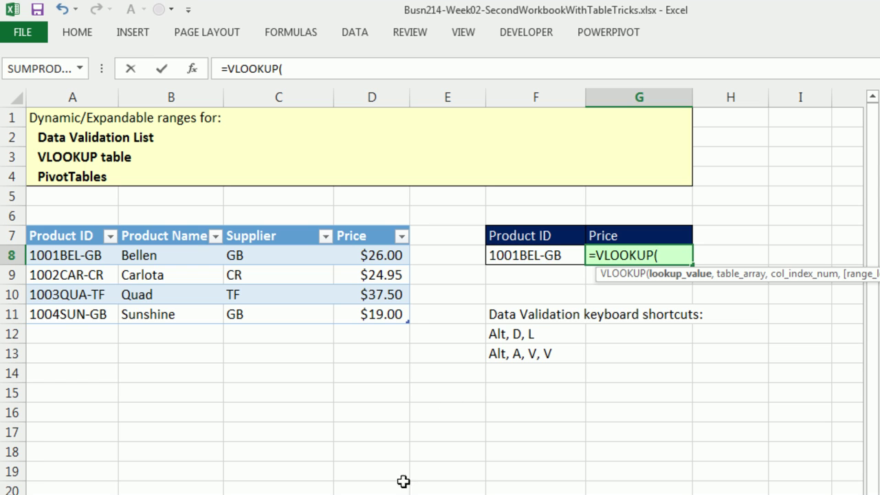
left_click(520, 254)
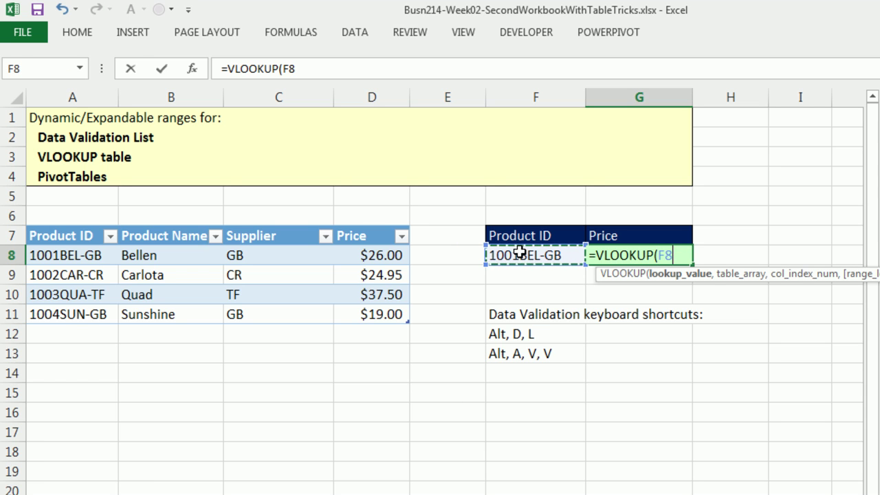
type(",")
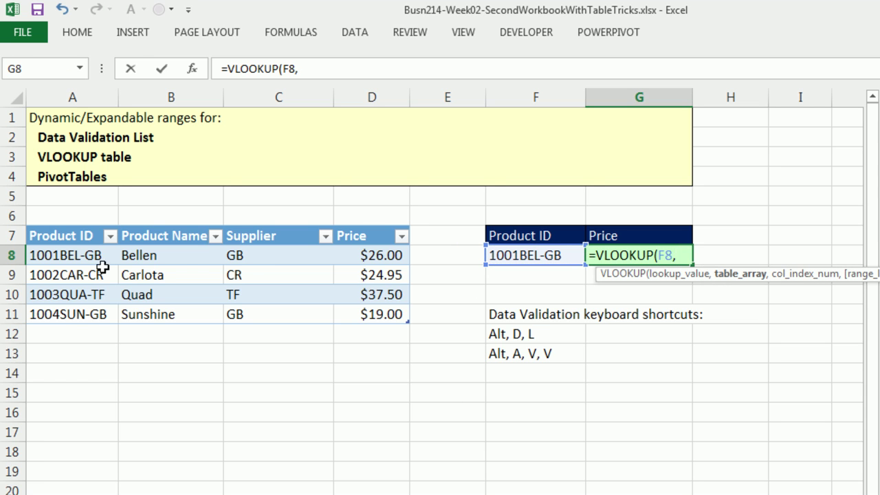
left_click_drag(61, 255, 365, 318)
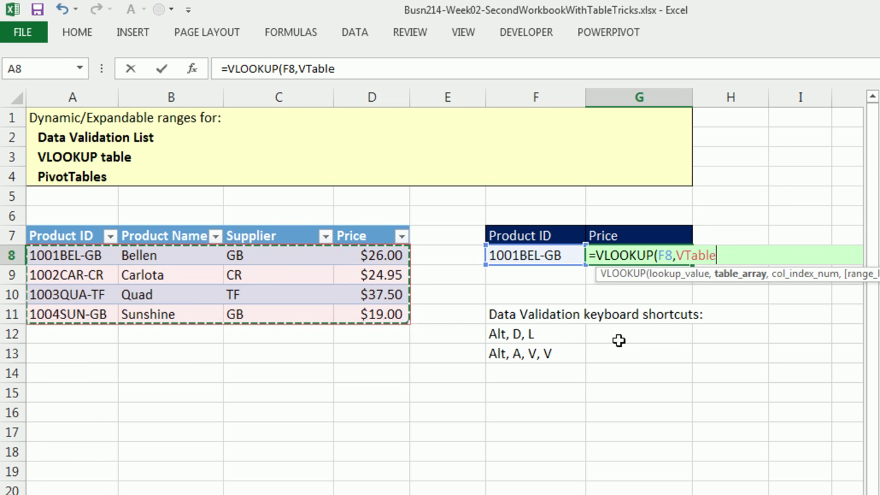
type(",")
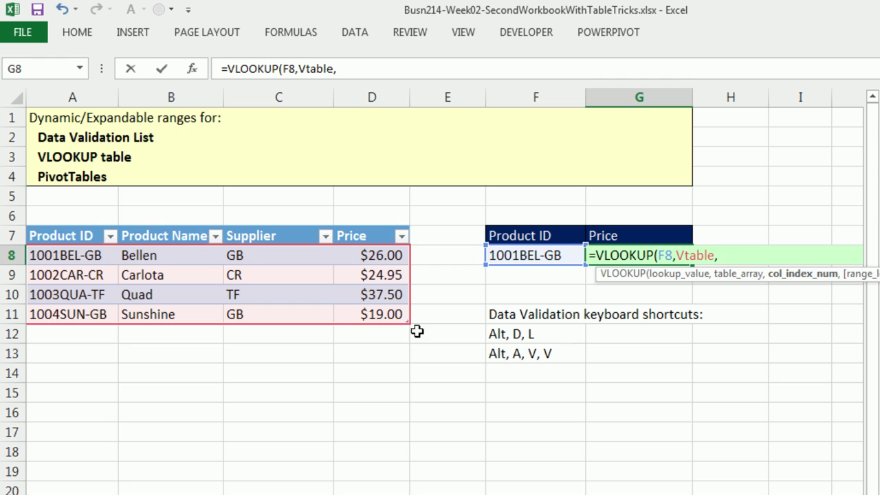
type("4,")
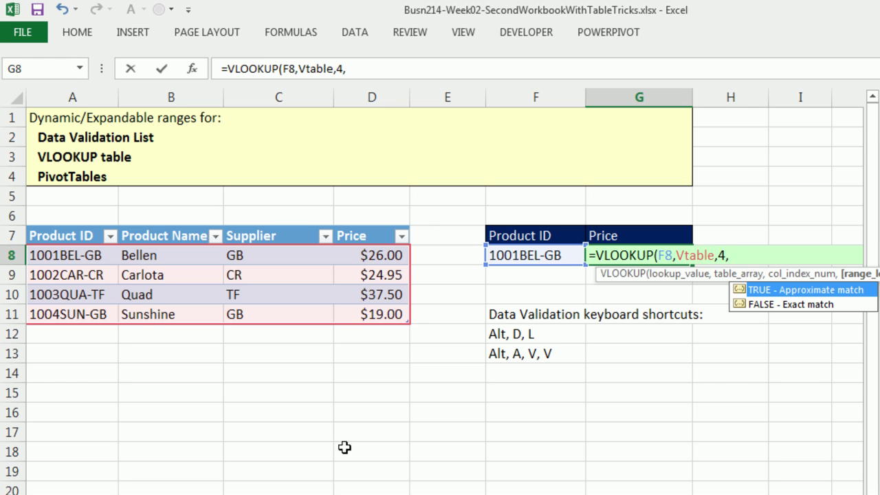
type("0)")
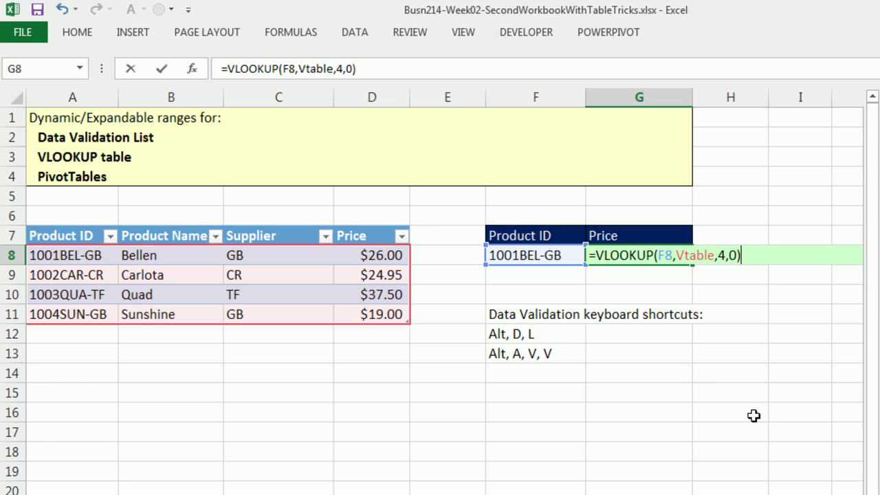
key("ctrl+Return")
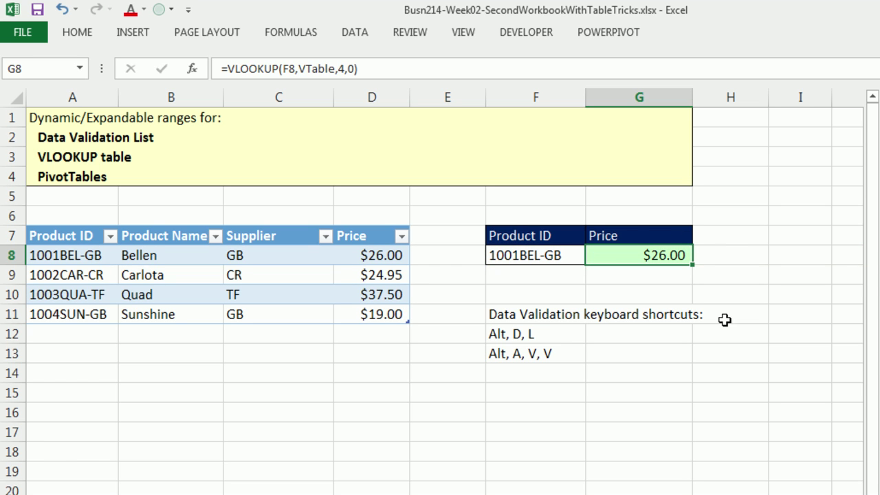
Test the price lookup by switching F8 to 1004SUN-GB and back to 1001BEL-GB
left_click(564, 254)
left_click(593, 256)
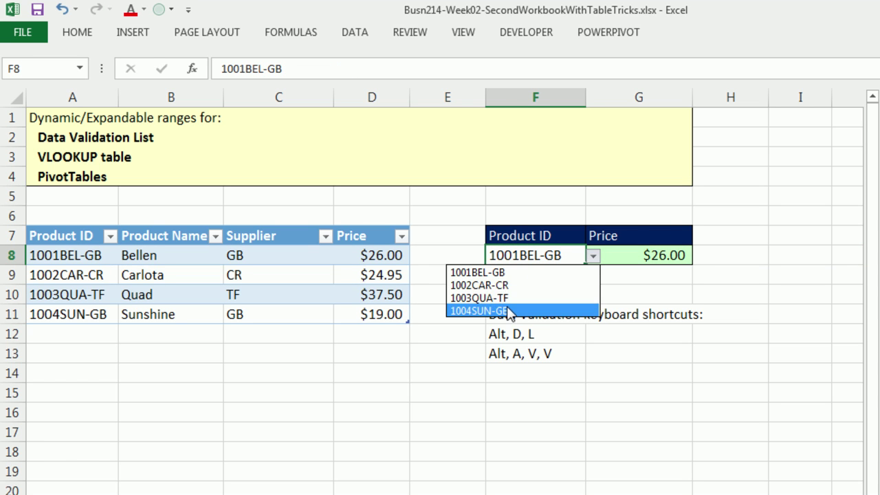
left_click(505, 310)
left_click(594, 256)
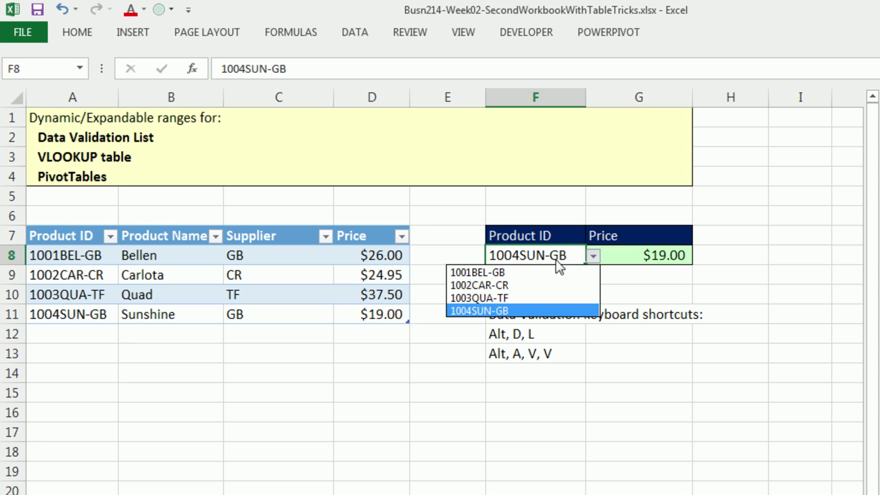
left_click(507, 272)
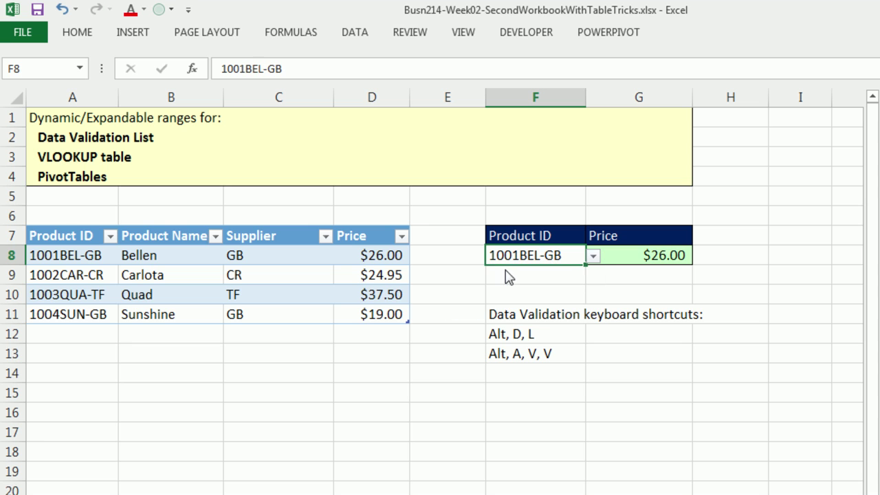
Add a product record in row 12 with ID 1005MAJ-CR, name Majestic Beaut, supplier CR and price 25
left_click(58, 334)
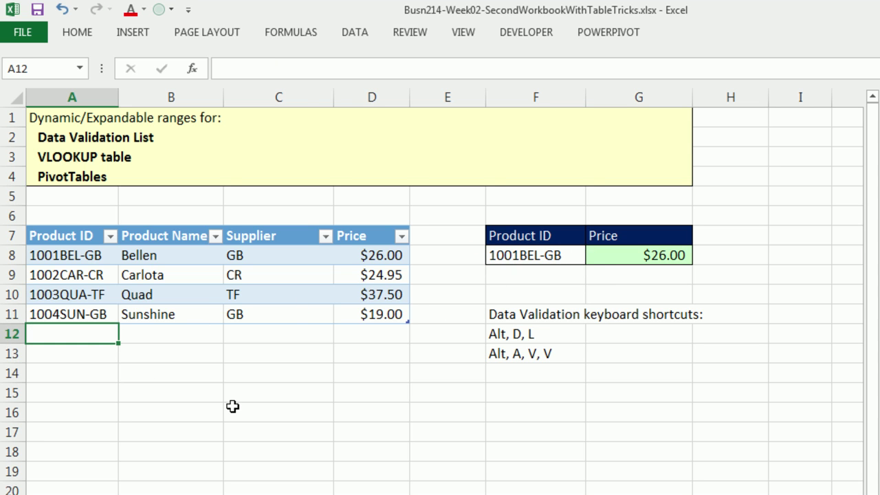
type("1005MAJ-CR")
key("Tab")
type("Majestic Beauty")
key("Tab")
type("CR")
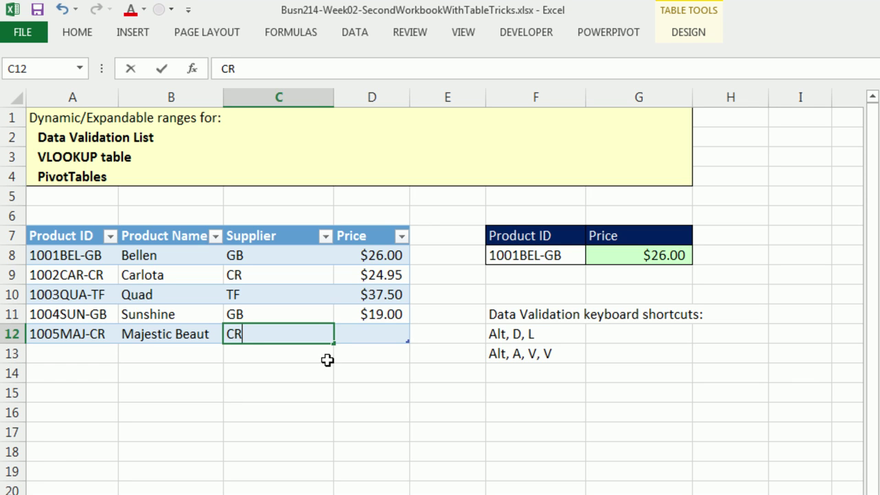
key("Tab")
type("25")
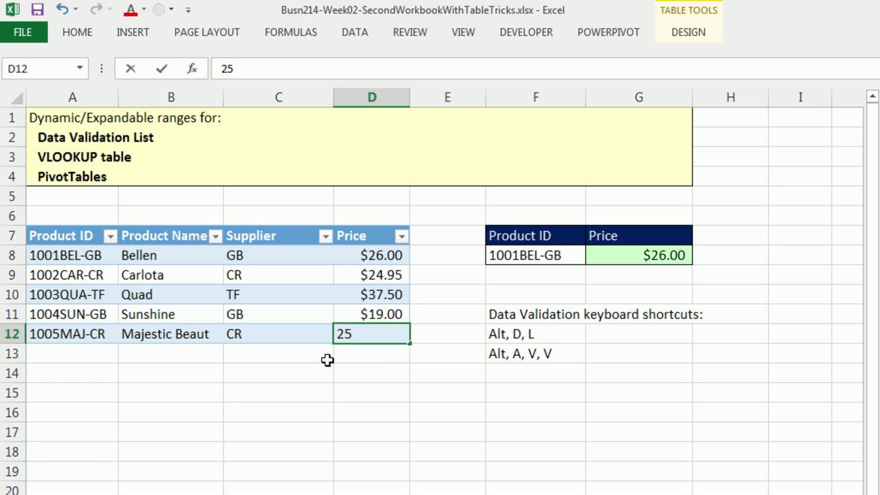
key("ctrl+Return")
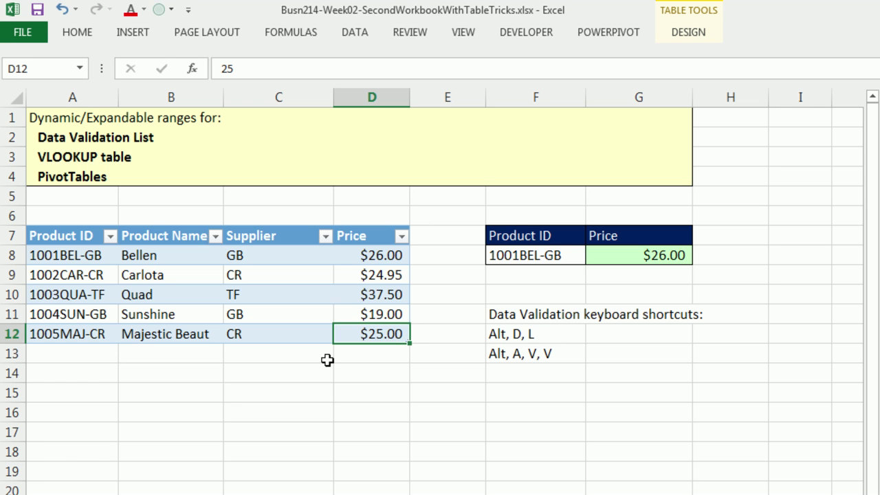
Test the expanded list and lookup by choosing 1005MAJ-CR in F8 and returning it to 1001BEL-GB
left_click(541, 257)
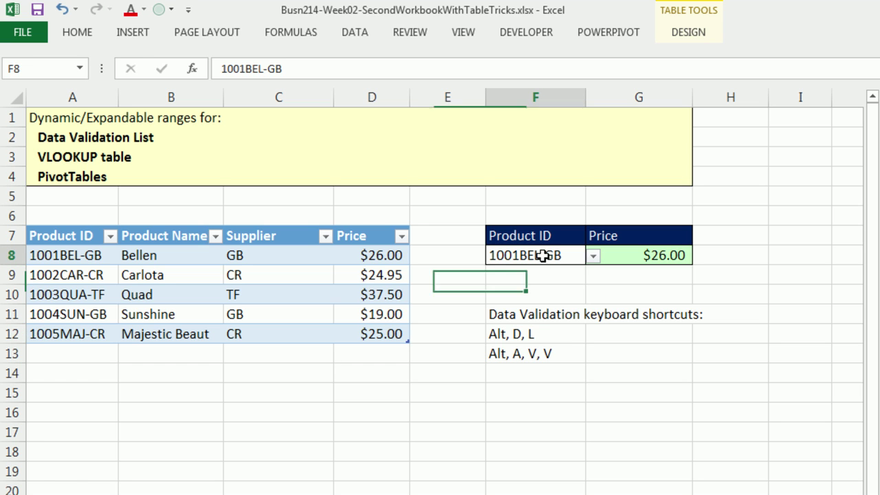
left_click(593, 256)
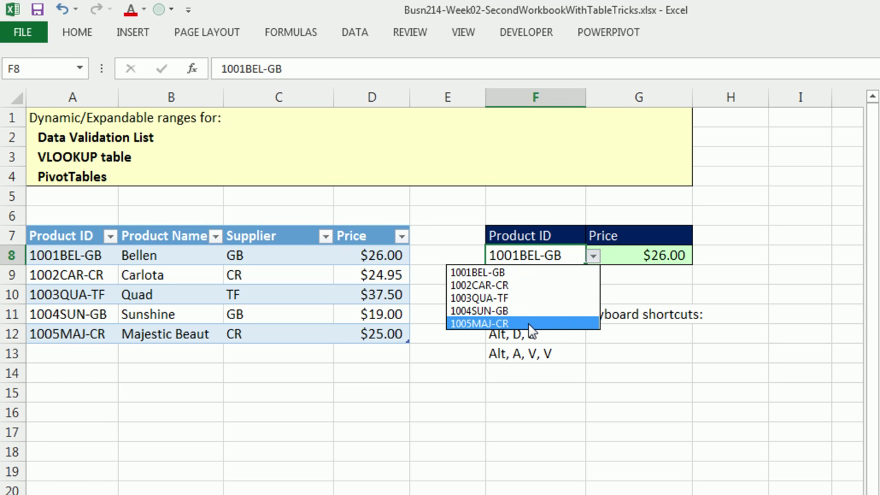
left_click(477, 324)
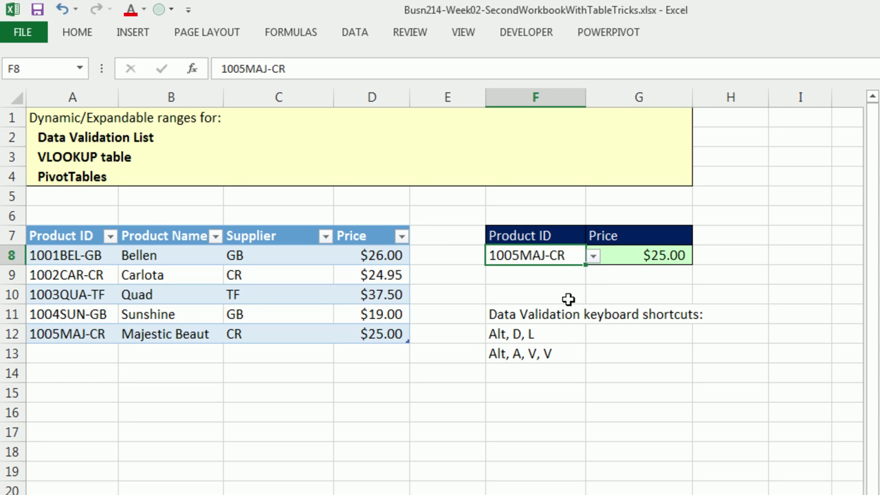
left_click(593, 256)
left_click(511, 273)
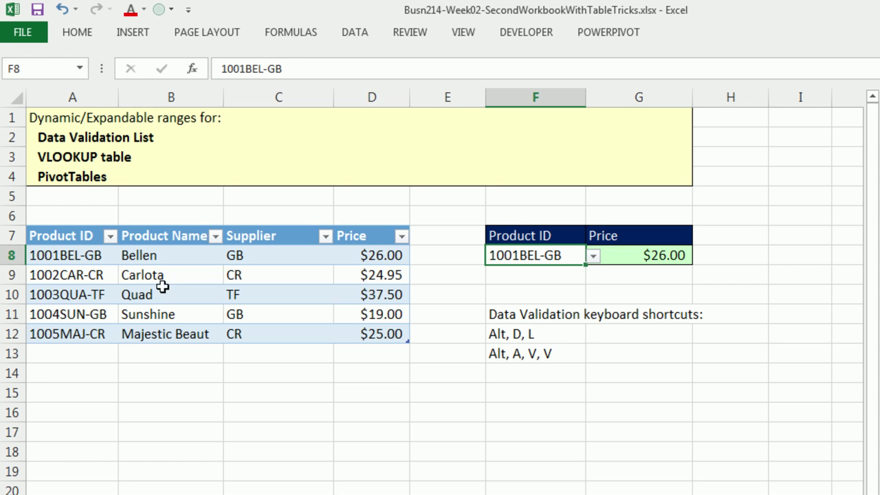
Try deleting row 10 with product 1003QUA-TF and selecting 1004SUN-GB from the product ID list in F8
left_click_drag(36, 296, 252, 294)
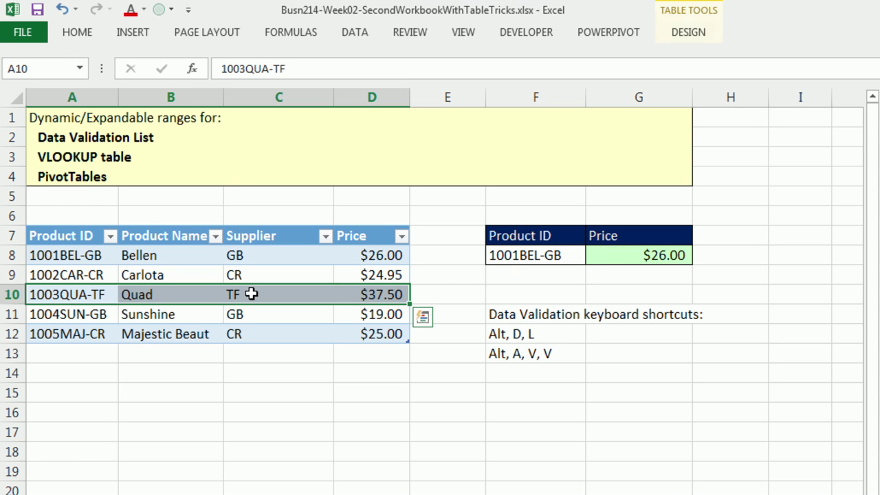
left_click(11, 293)
right_click(11, 294)
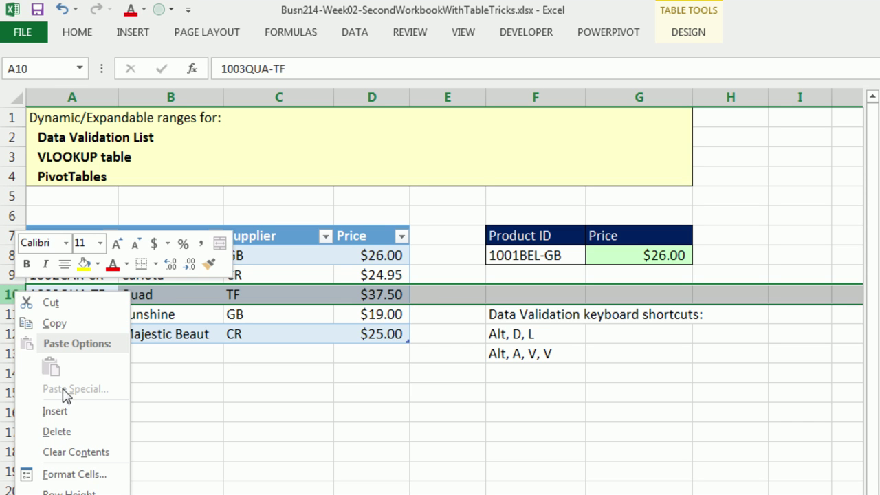
left_click(66, 434)
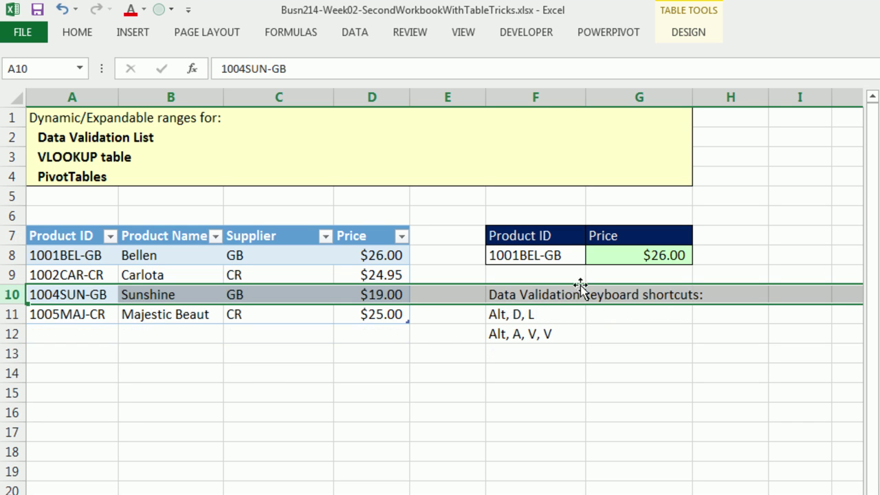
left_click(564, 254)
left_click(593, 258)
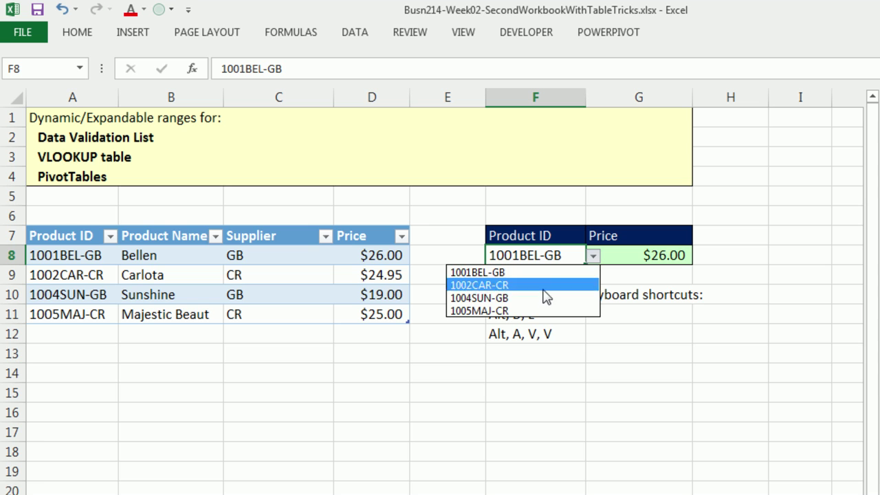
left_click(544, 299)
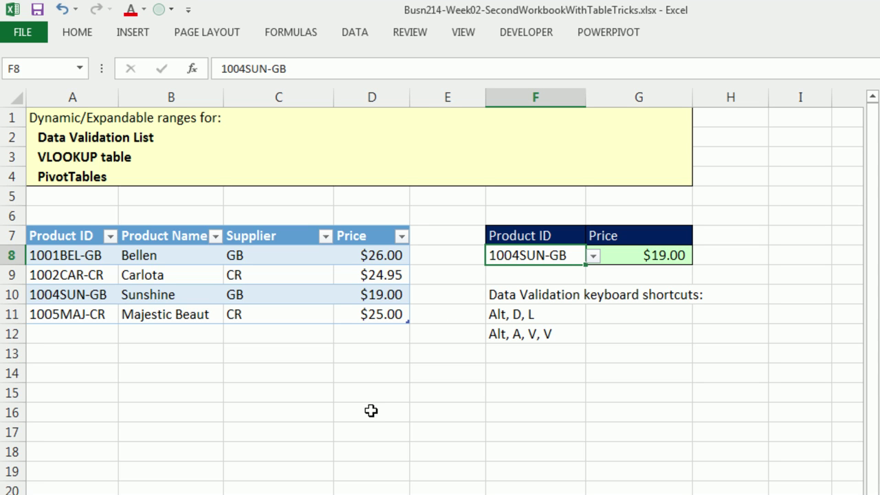
Undo the product choice in F8 and the deletion of row 10
key("ctrl+z")
key("ctrl+z")
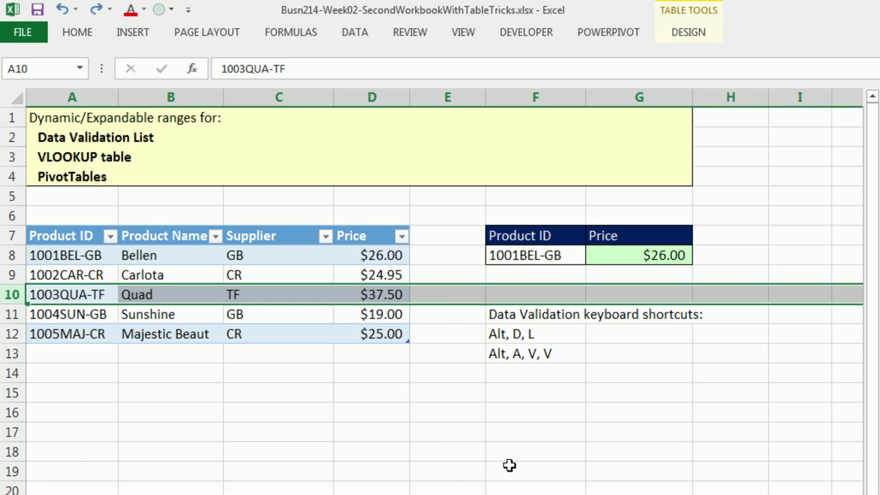
left_click(348, 436)
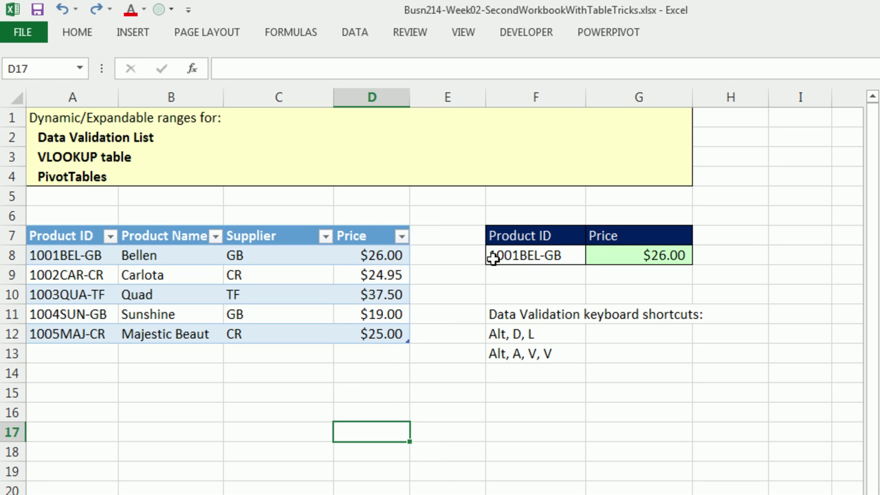
Review the product ID list in F8 and the table reference in the VLOOKUP formula in G8
left_click(517, 259)
left_click(593, 258)
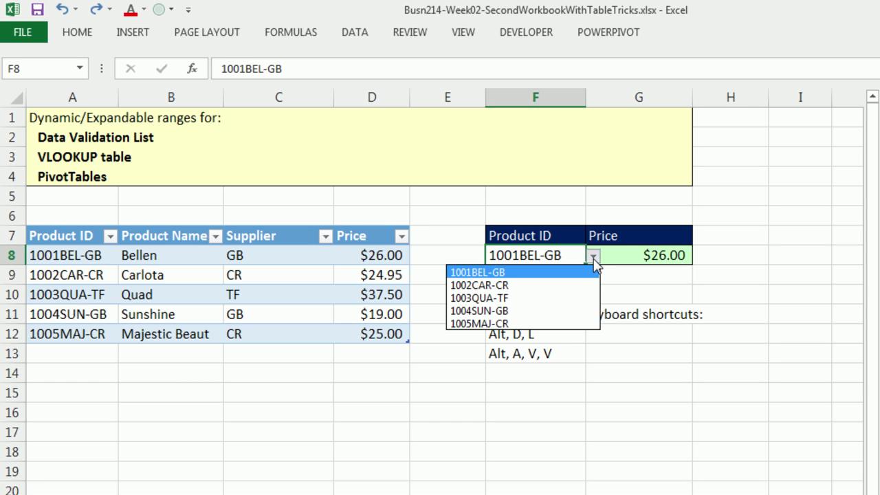
left_click(594, 260)
double_click(655, 255)
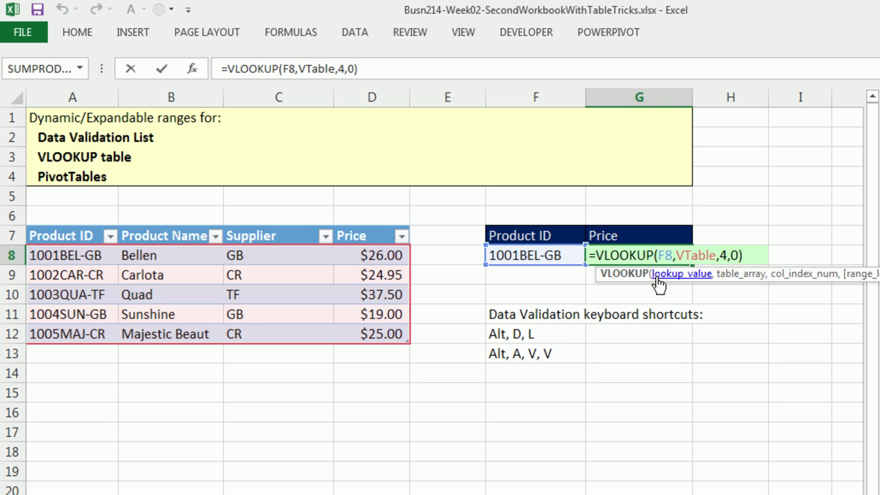
key("Escape")
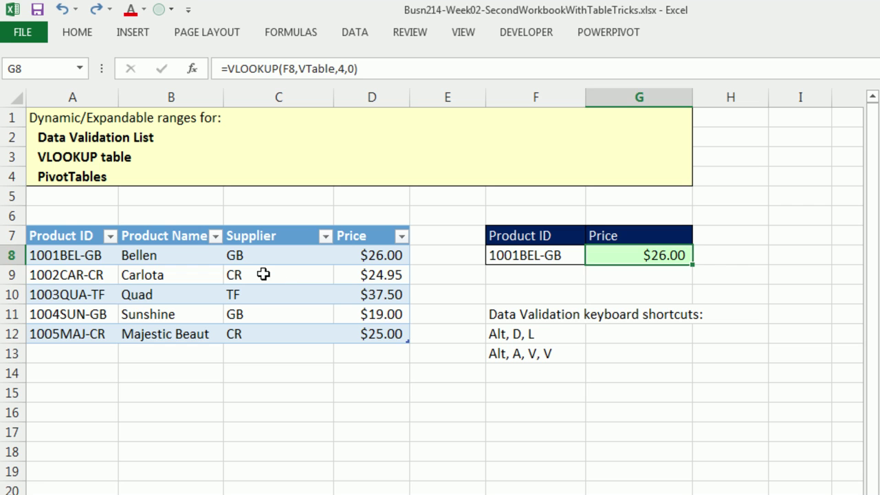
Create a PivotTable from VTable on the existing worksheet, starting in cell F15
left_click(263, 275)
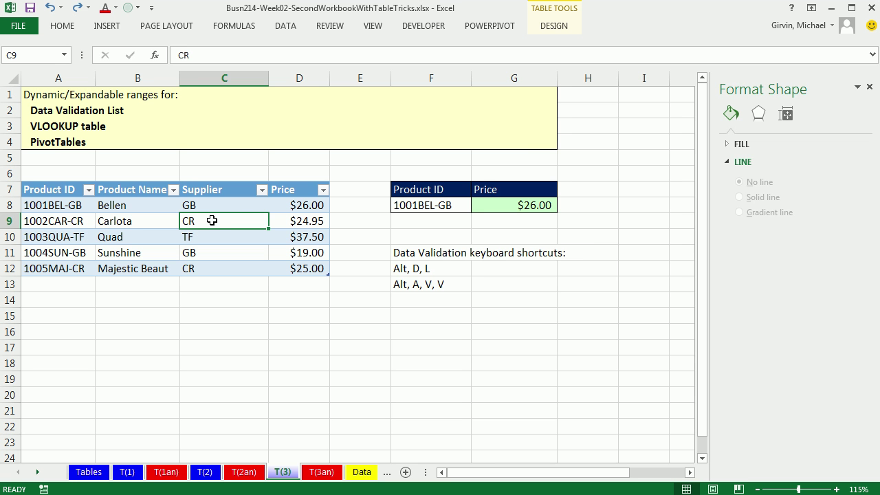
key("alt")
key("n")
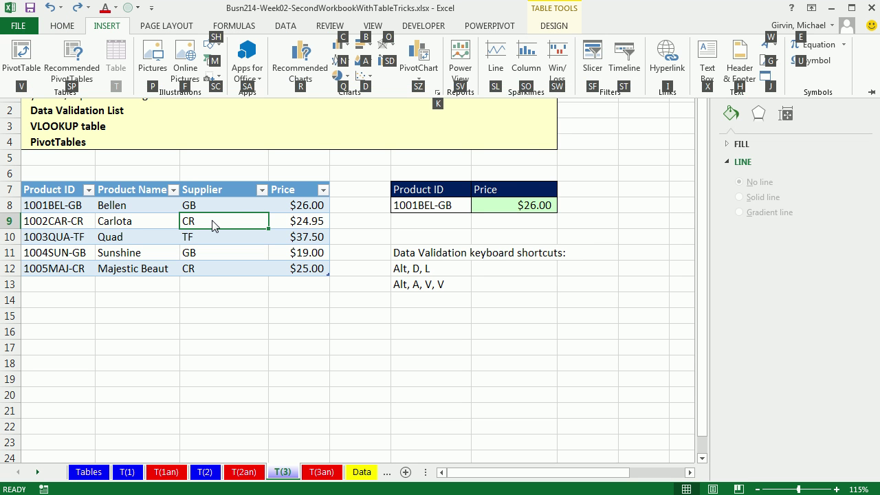
key("v")
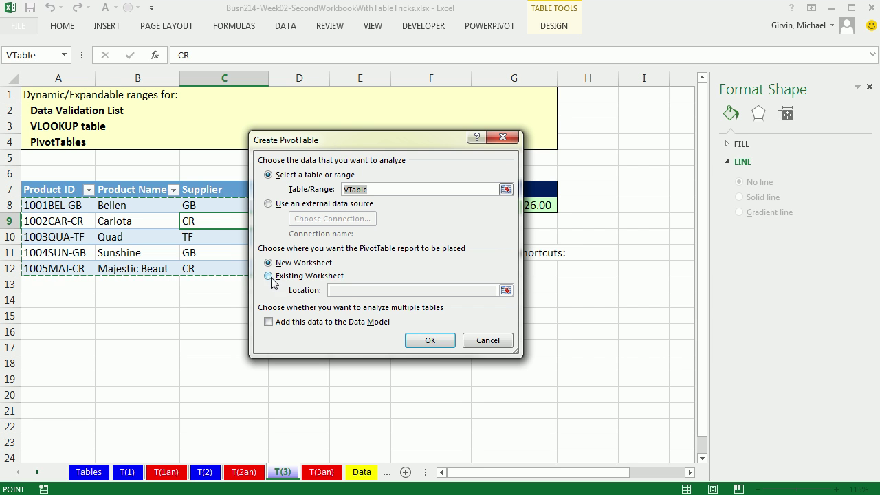
left_click(271, 277)
left_click(340, 292)
left_click_drag(351, 148, 419, 38)
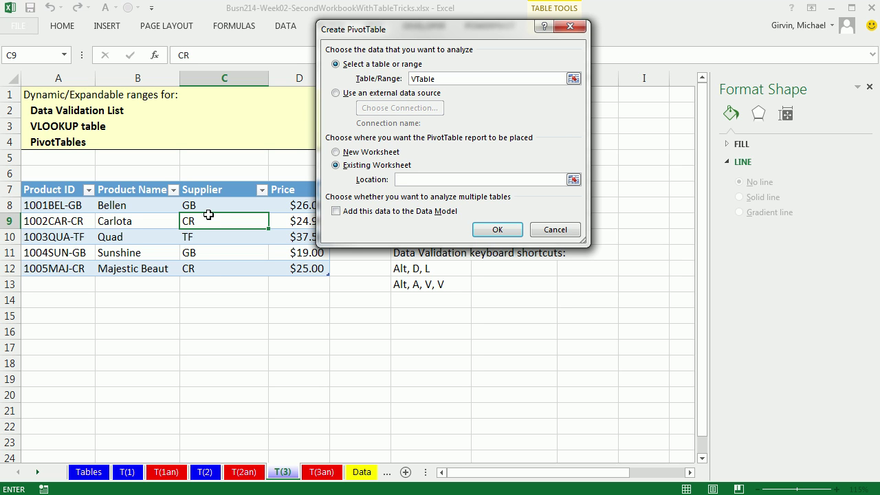
left_click(397, 316)
left_click(497, 230)
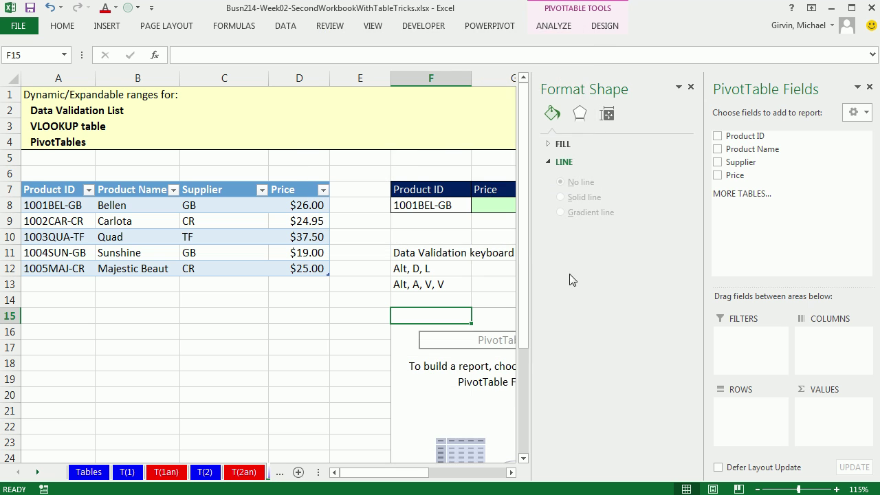
Place Supplier in the PivotTable's rows and Price in its values, summarizing the prices by Average
left_click(692, 90)
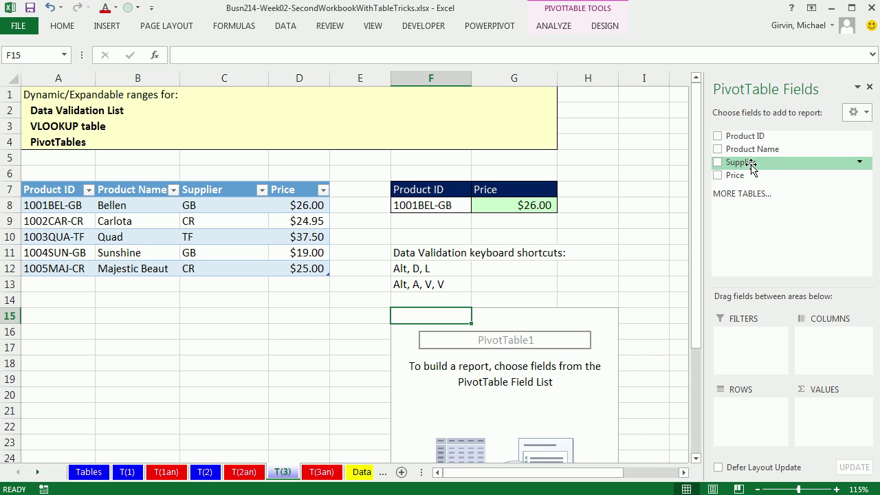
left_click_drag(751, 167, 735, 413)
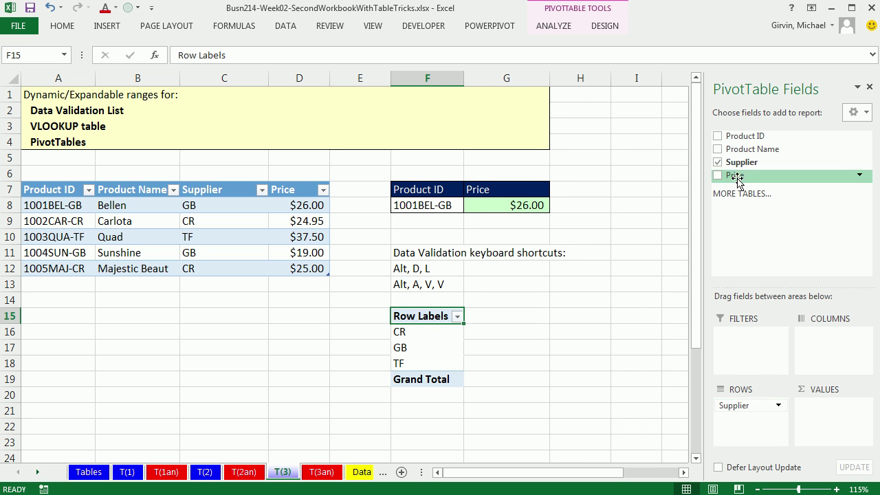
left_click_drag(735, 174, 812, 408)
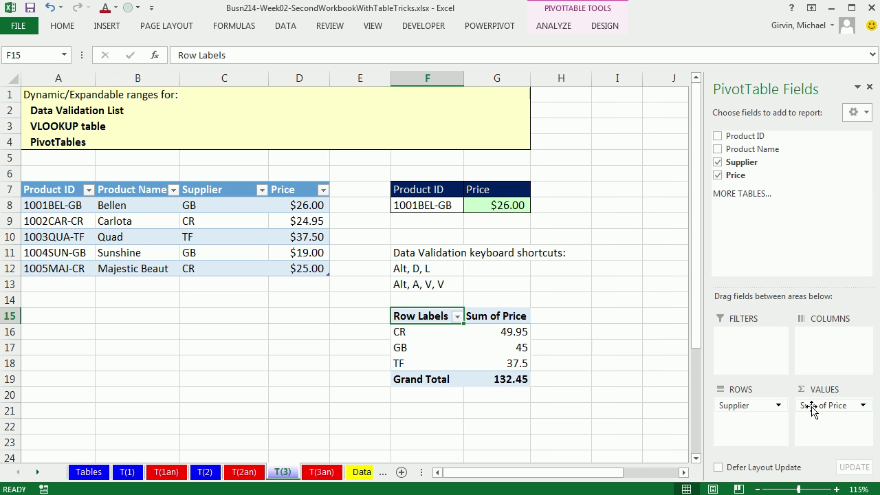
right_click(480, 333)
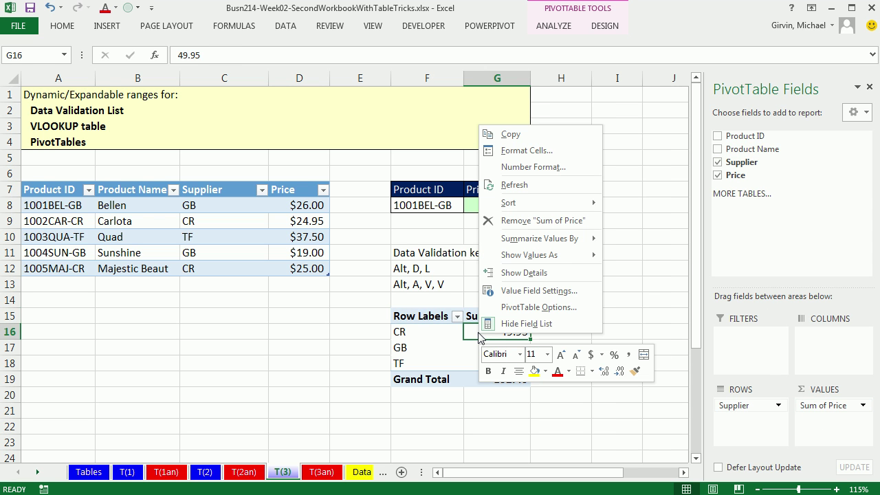
mouse_move(541, 246)
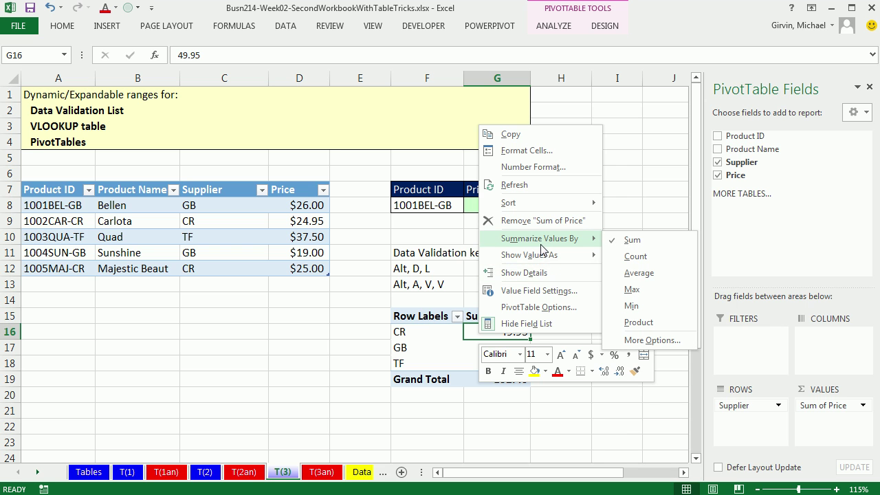
left_click(628, 275)
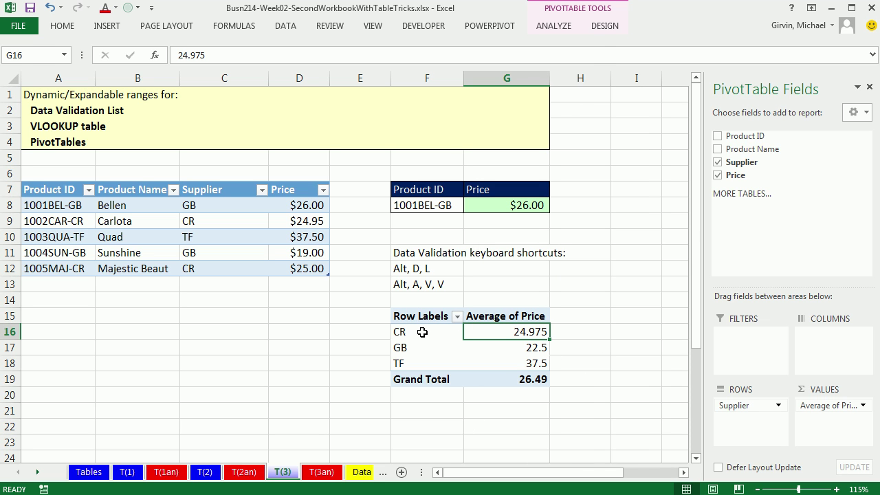
Change the PivotTable's report layout so that its row header uses the Supplier field name
left_click(602, 27)
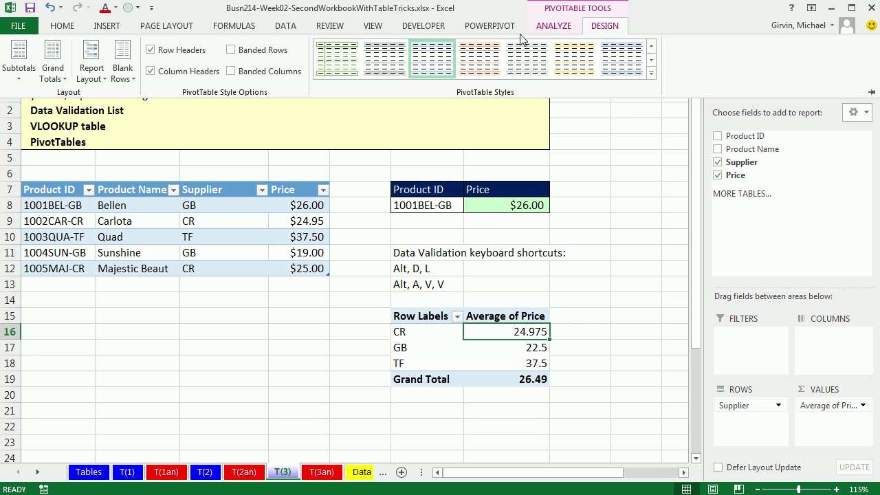
left_click(96, 77)
left_click(110, 135)
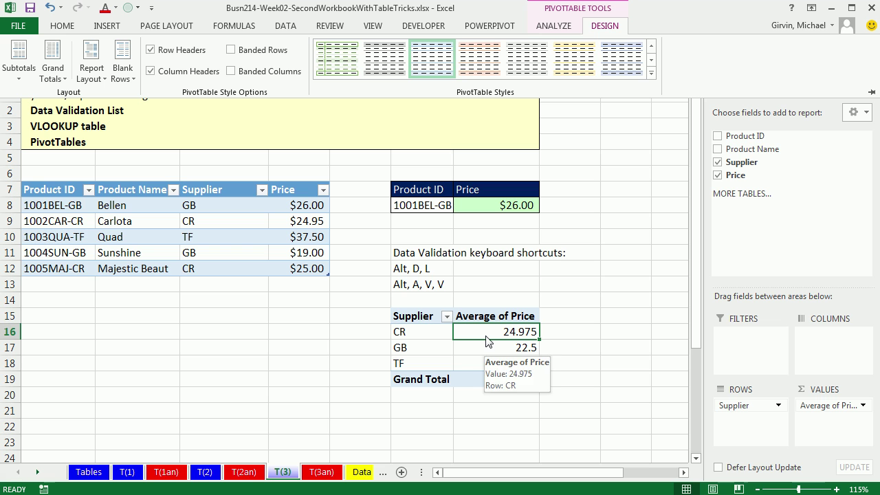
key("ctrl+F1")
Add a product record in row 13 with ID 1006SUN-TF, name Sunset, supplier TF and price 18
left_click(300, 270)
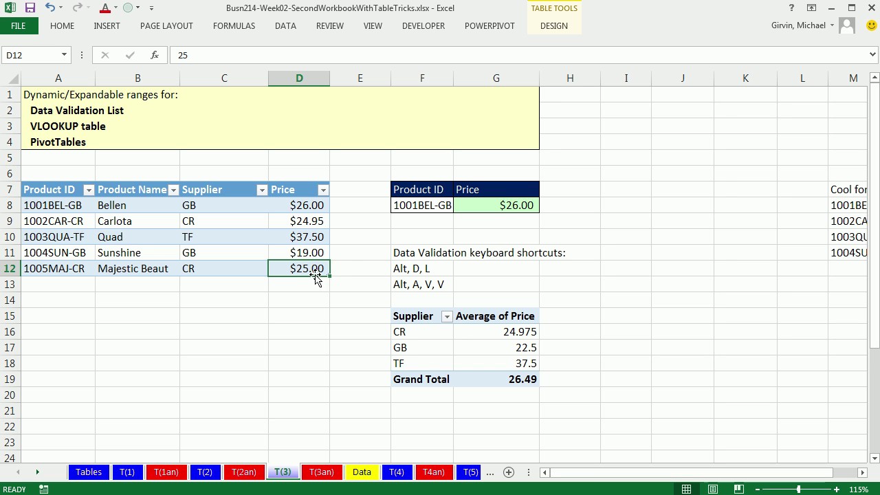
key("Tab")
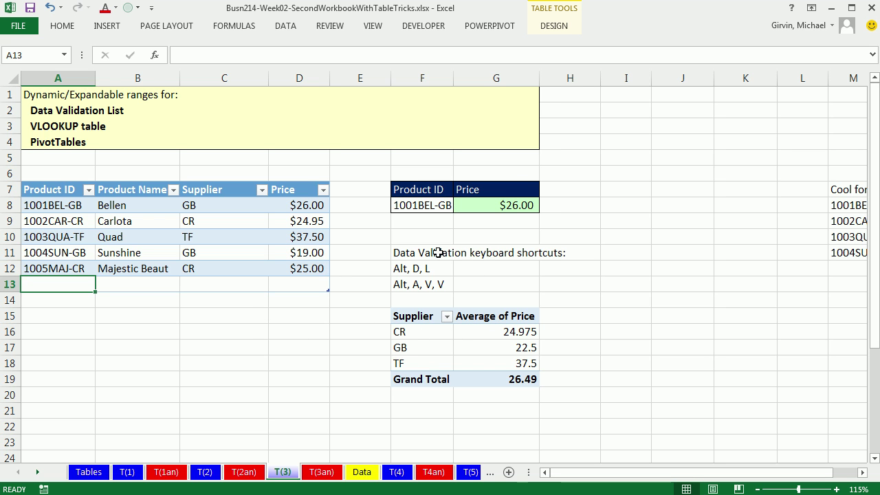
type("1006SUN-TF")
key("Tab")
type("Sunset")
key("Tab")
type("TF")
key("Tab")
type("1")
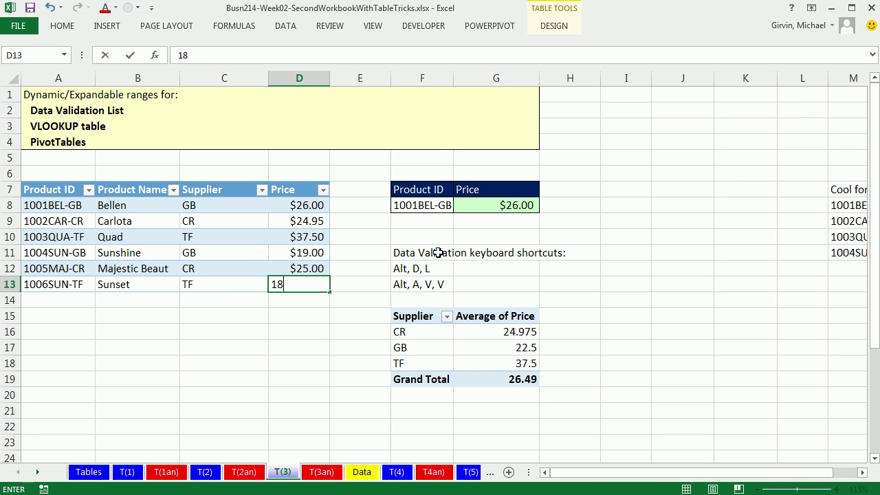
key("ctrl+Return")
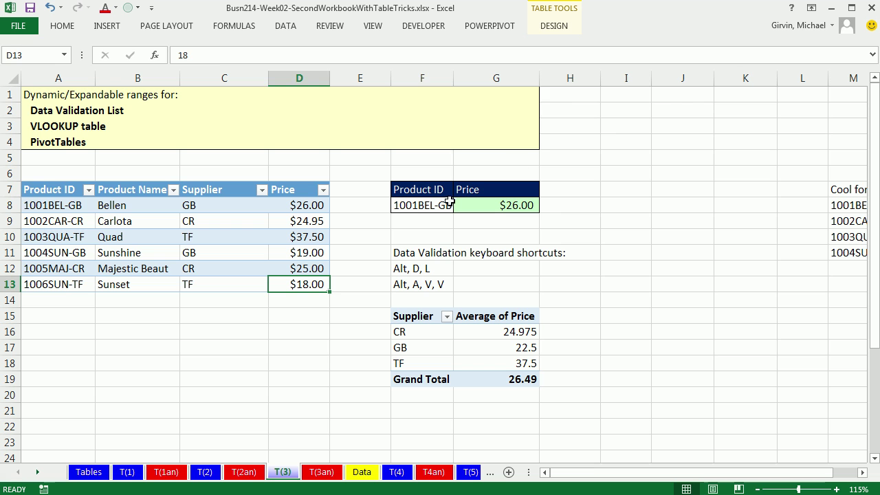
Select the new product 1006SUN-TF from the validation list in F8 to look up its price
left_click(417, 206)
left_click(460, 205)
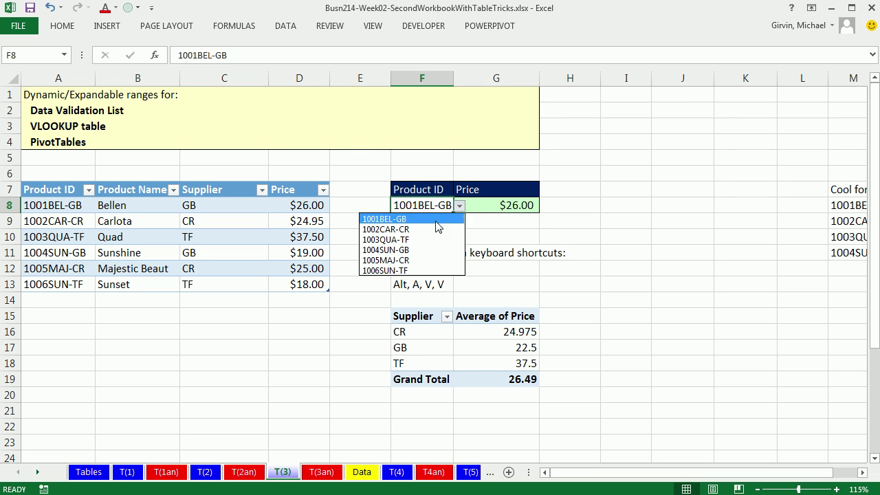
left_click(402, 271)
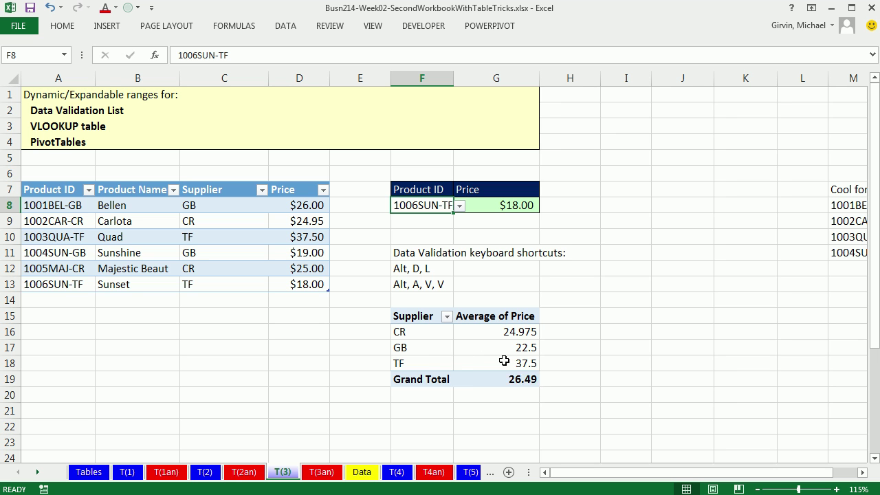
Refresh the PivotTable of average prices by supplier to include the new table record
mouse_move(503, 363)
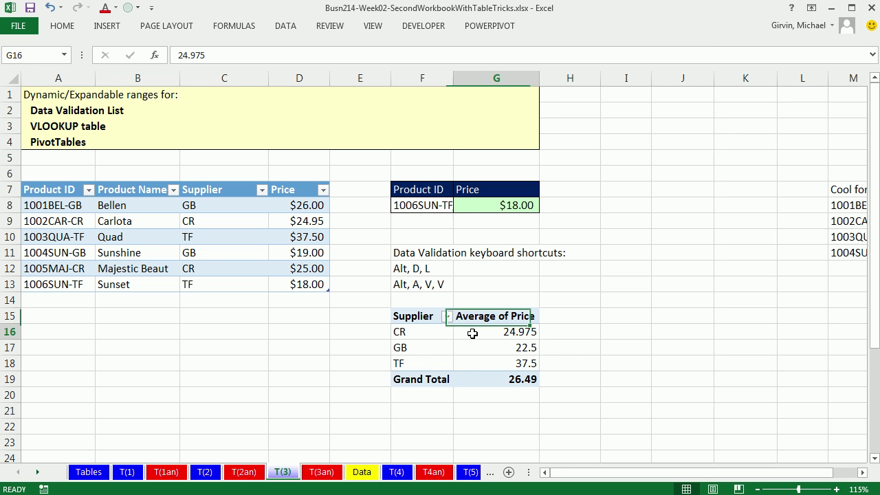
left_click(473, 334)
right_click(471, 331)
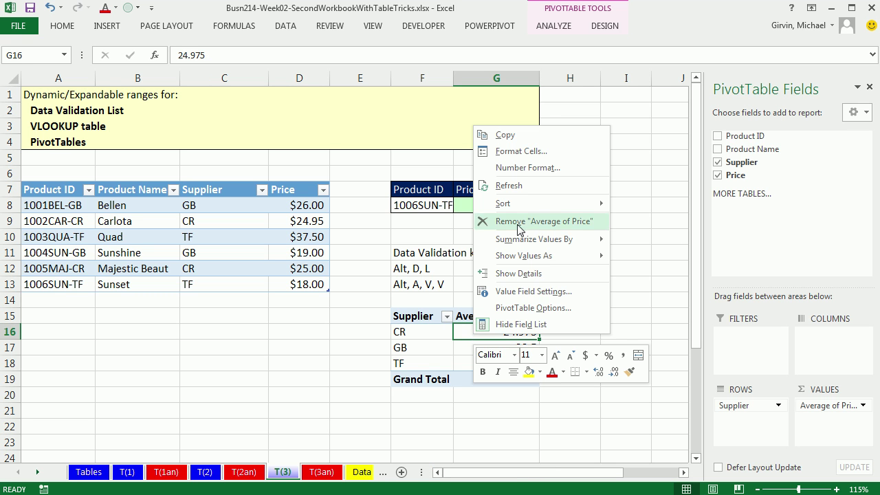
left_click(509, 185)
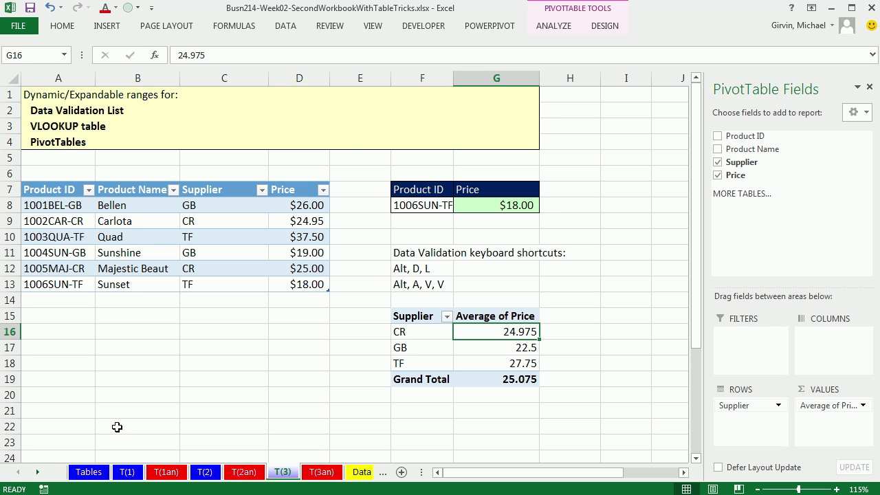
Switch to the Data sheet and examine the formula in F2 and the Units and Revenue total formulas in row 9
left_click(38, 472)
left_click(37, 473)
left_click(37, 472)
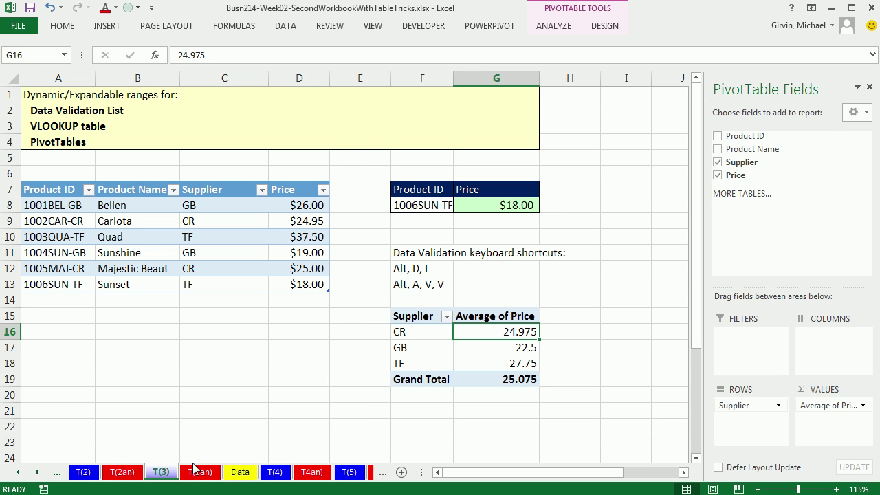
left_click(240, 472)
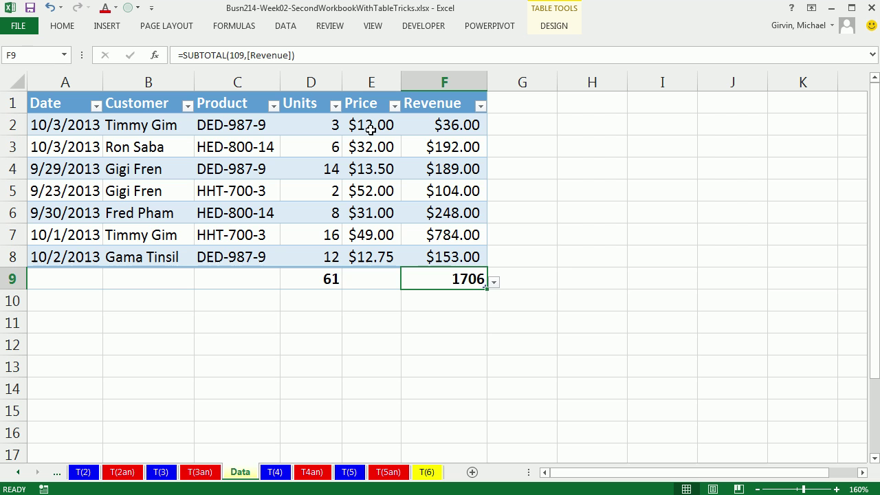
left_click(471, 130)
double_click(470, 129)
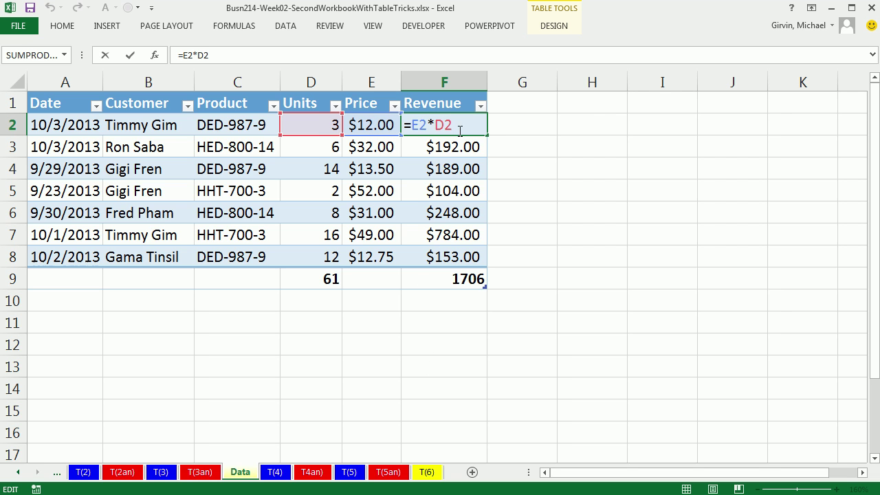
key("Return")
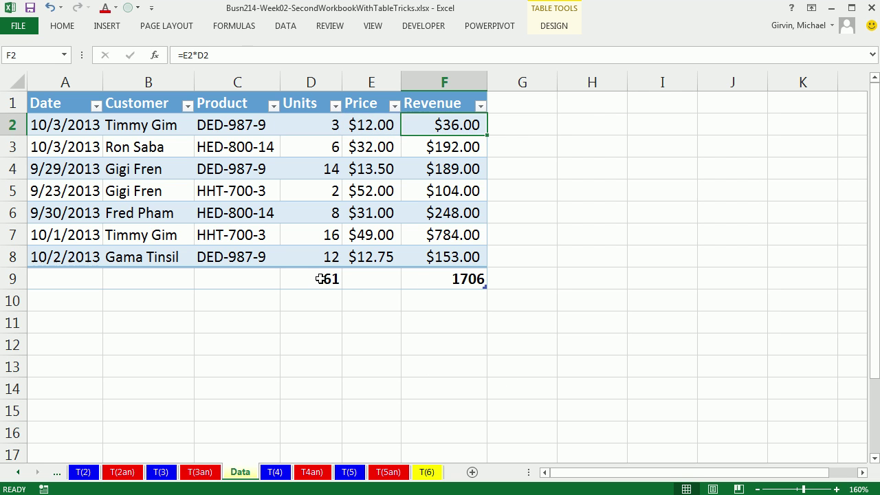
left_click(321, 278)
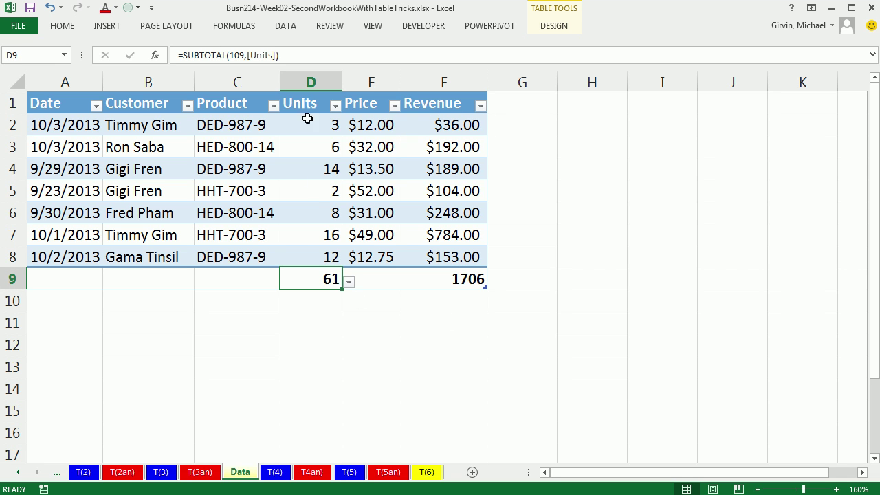
left_click(474, 282)
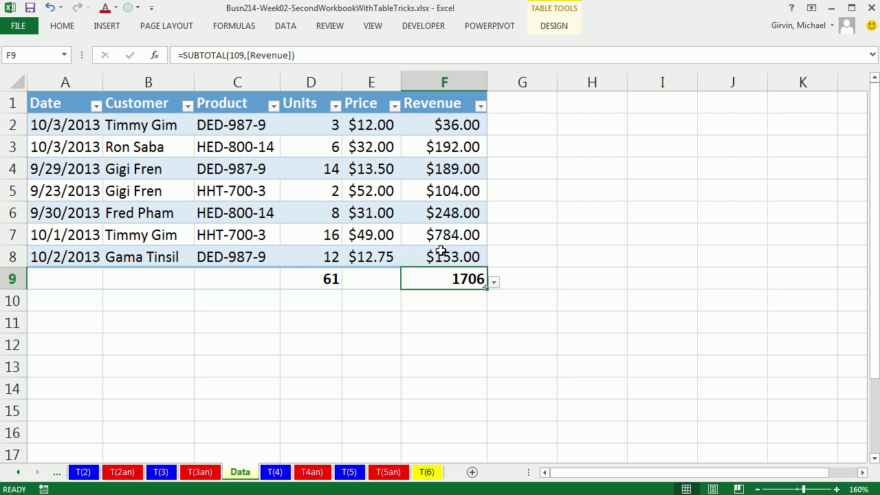
Look up the sales table's name in its table properties and in the workbook's Name Manager
left_click(355, 169)
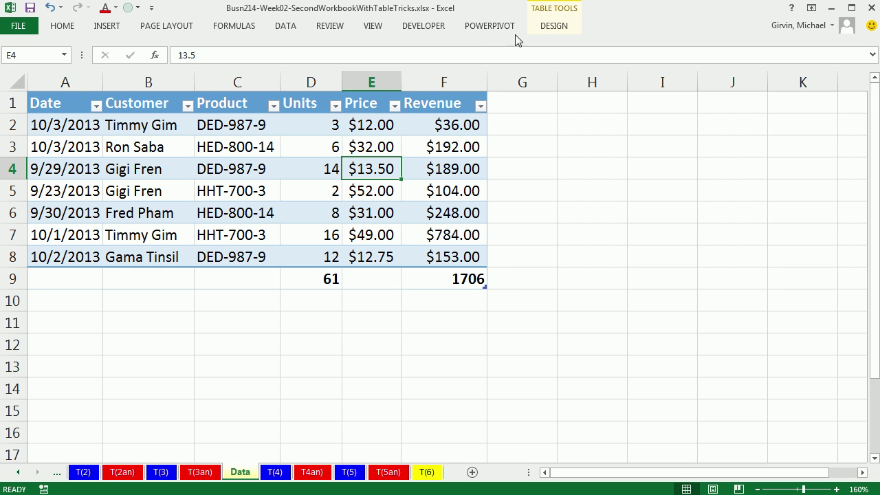
left_click(556, 30)
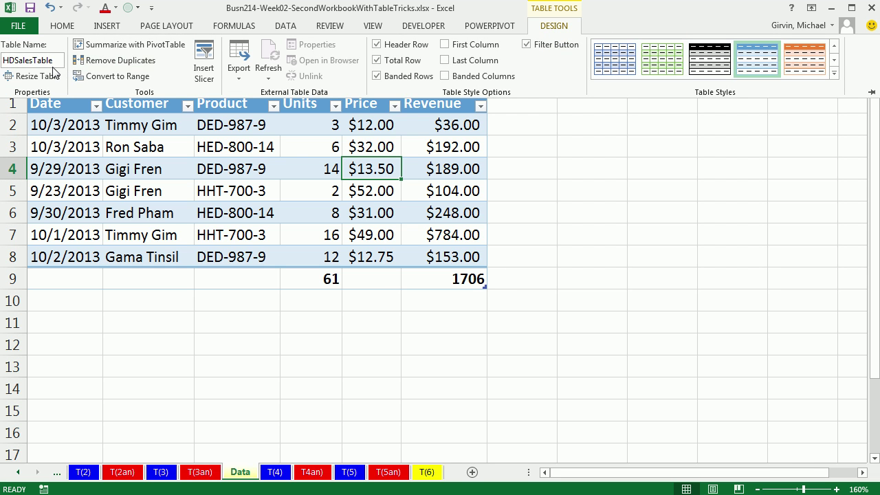
left_click(491, 249)
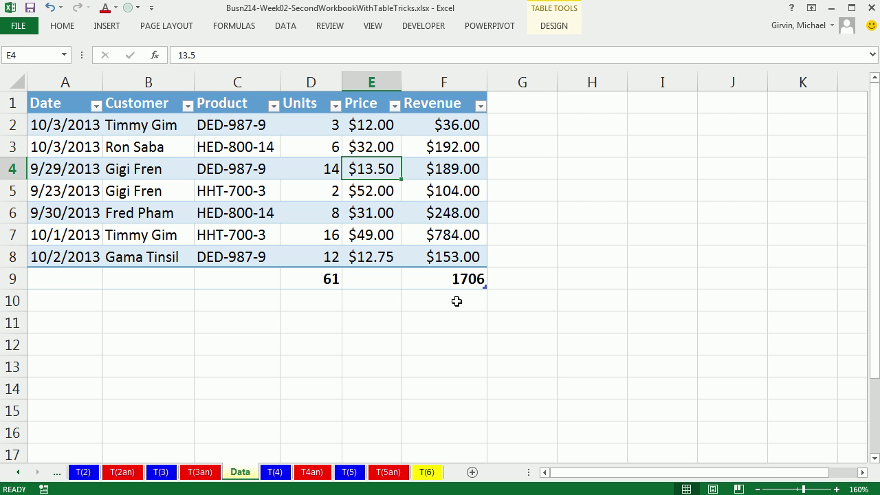
left_click(233, 28)
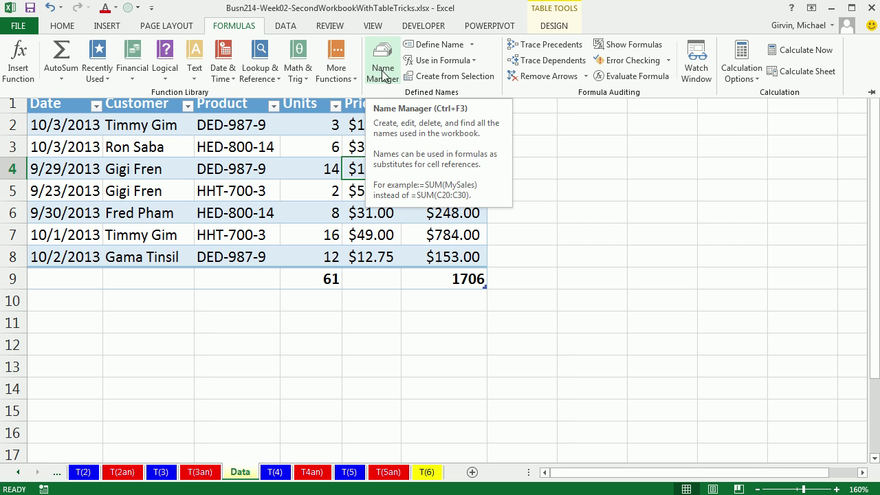
left_click(382, 69)
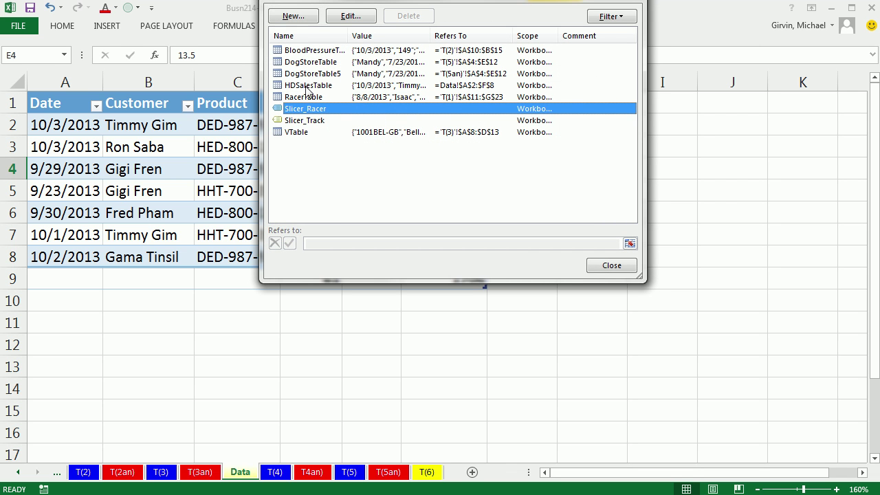
key("Escape")
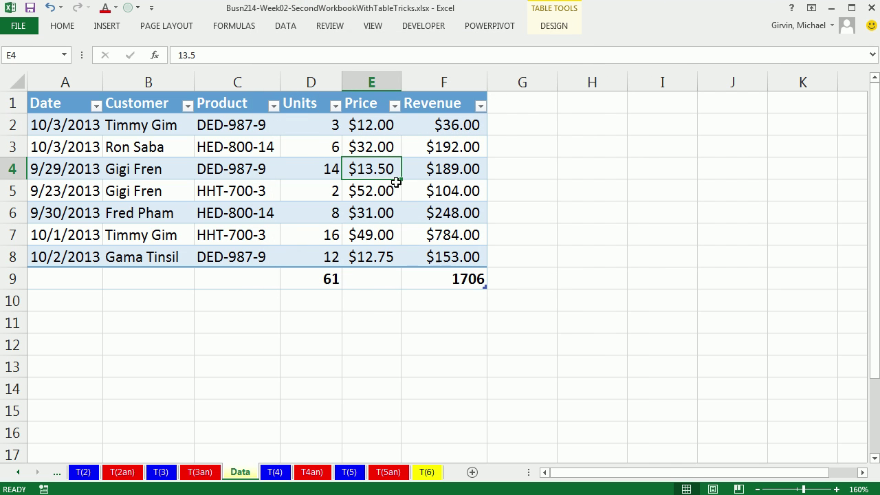
left_click(552, 28)
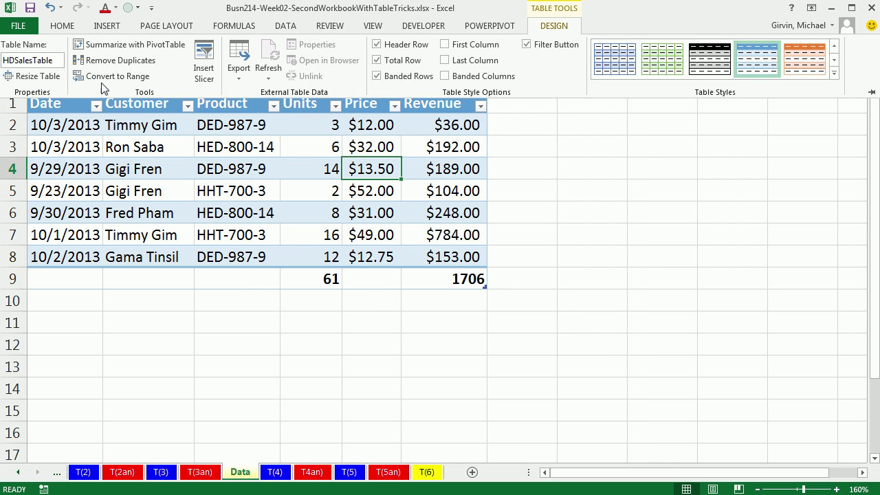
left_click(237, 390)
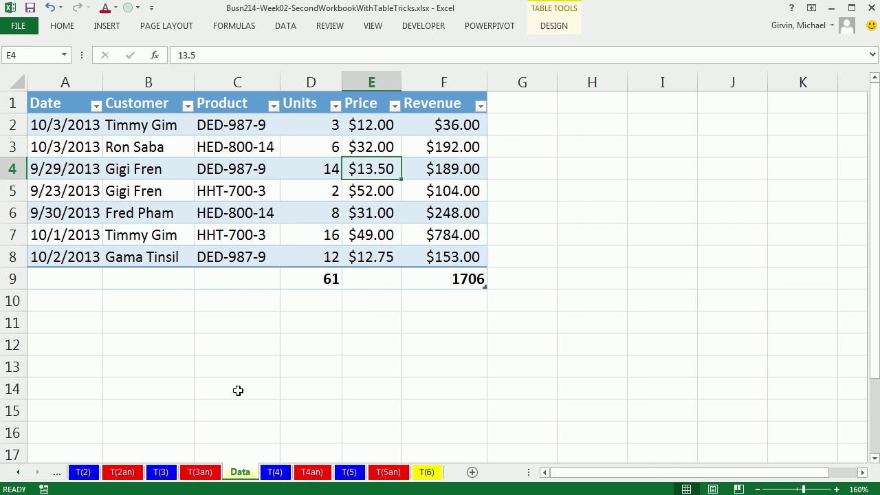
On sheet T(4), enter =MAX(HDSalesTable[Revenue]) in B5 to calculate the maximum revenue
left_click(276, 473)
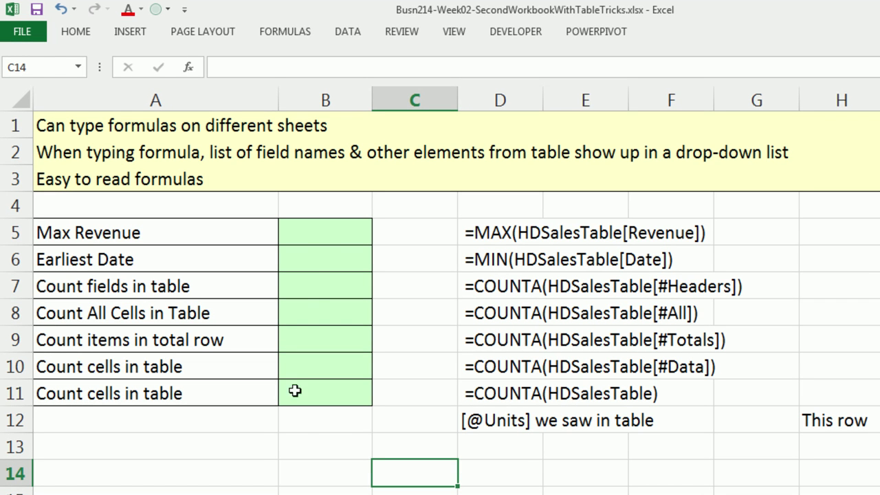
left_click(314, 238)
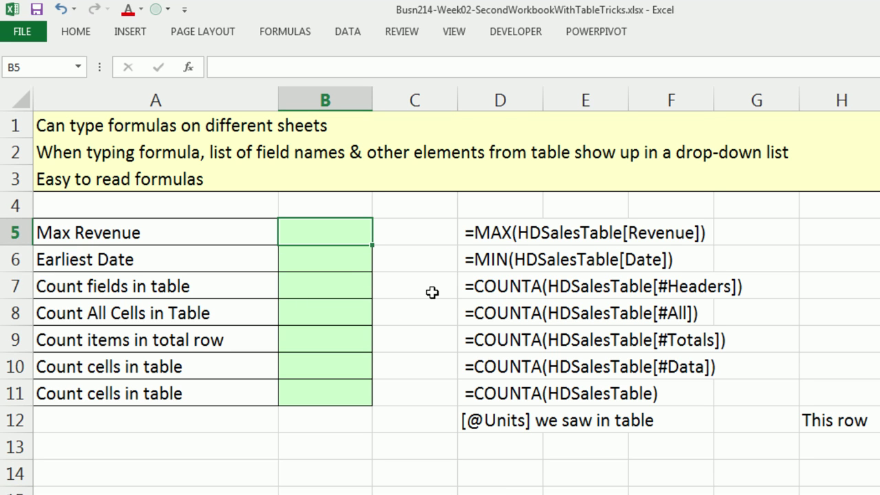
type("=max")
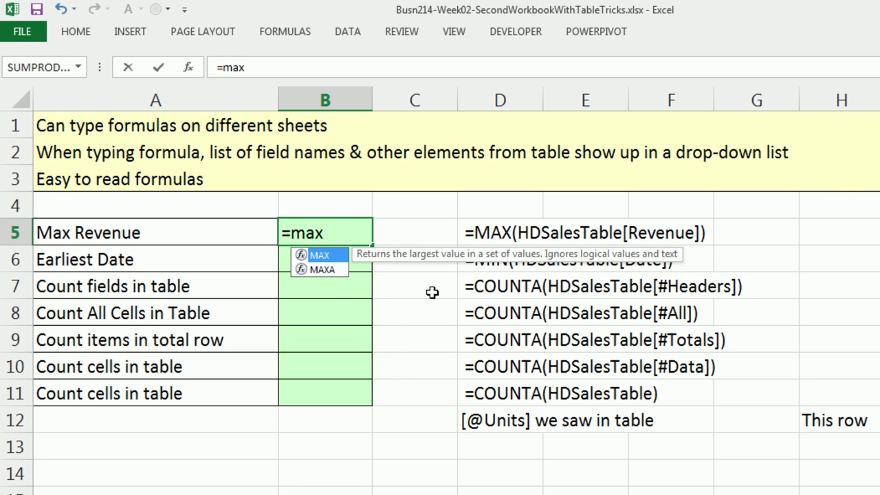
key("Tab")
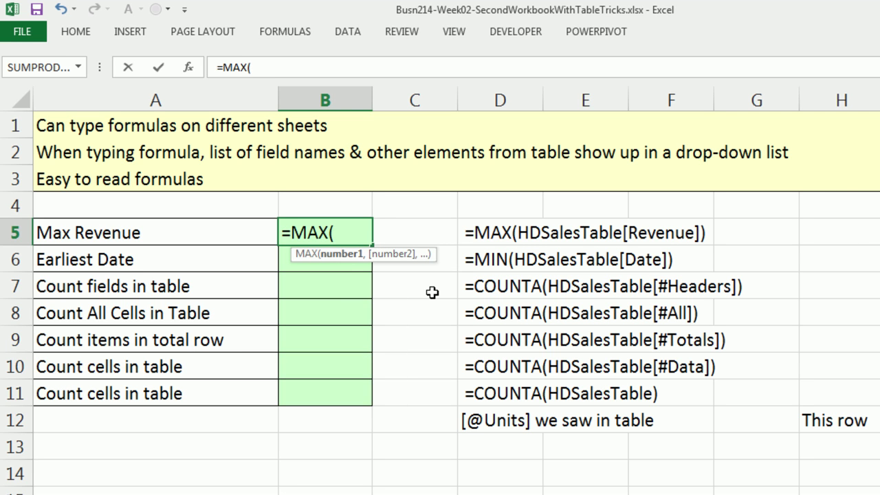
type("h")
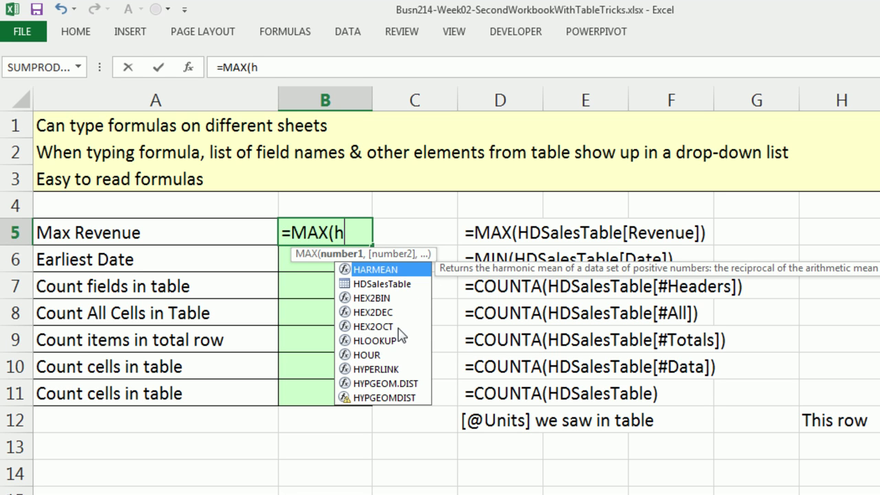
type("d")
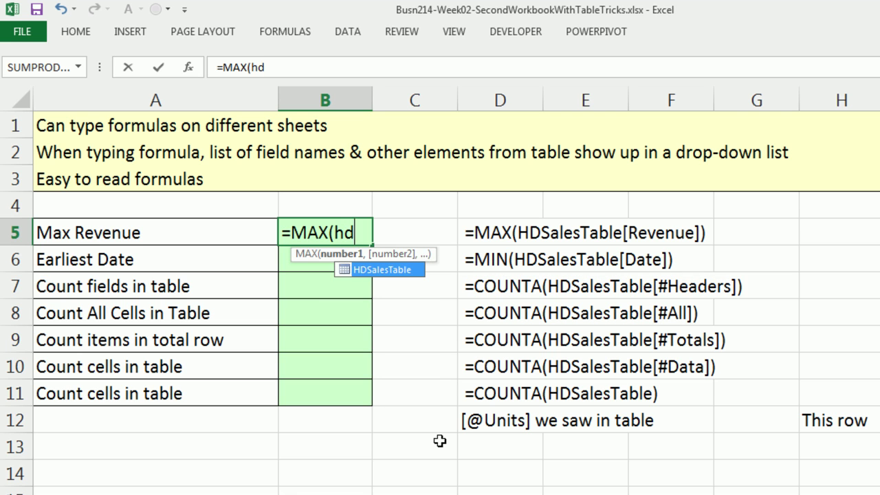
key("Tab")
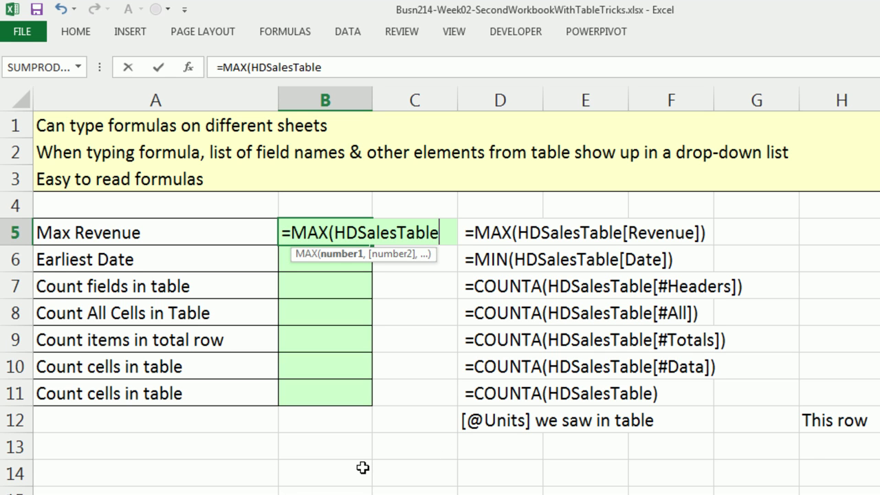
type("[")
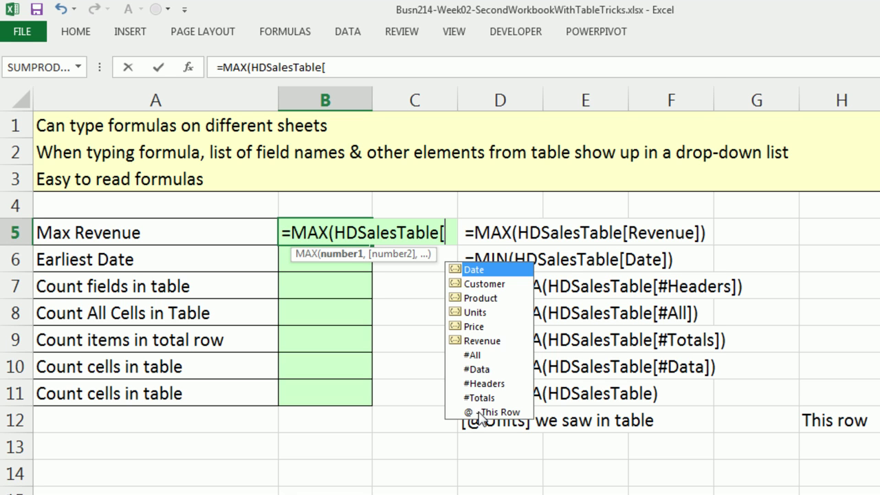
double_click(490, 344)
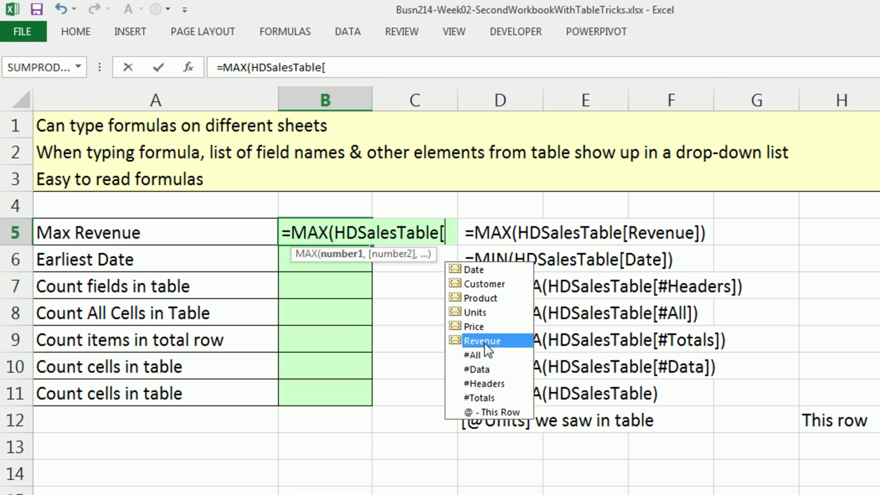
type("])")
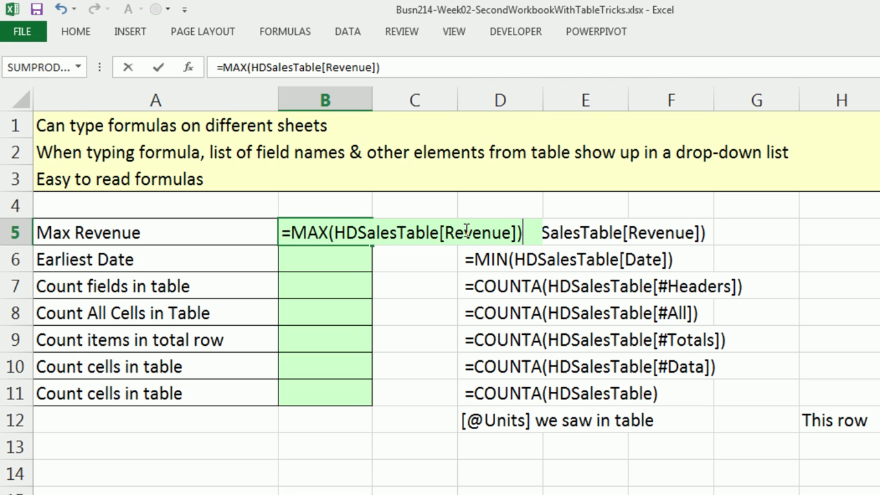
key("Return")
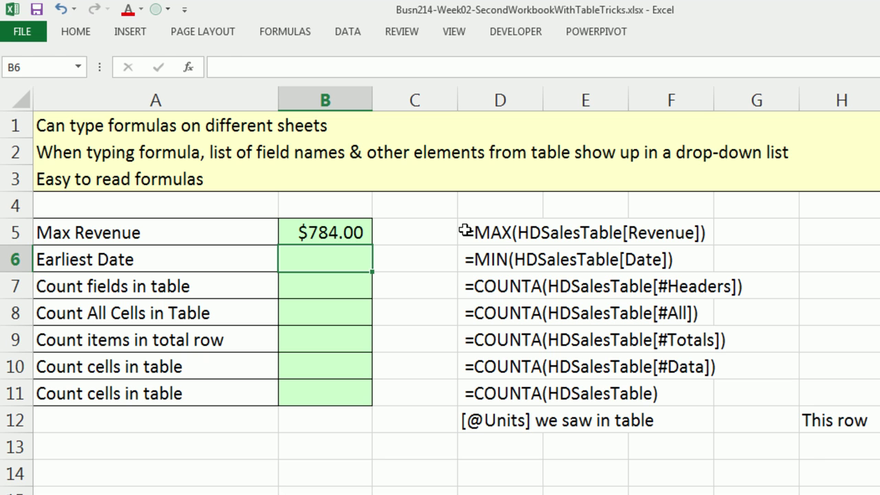
Enter =MIN(HDSalesTable[Date]) in B6 to find the earliest date in the sales table
type("=min")
key("Tab")
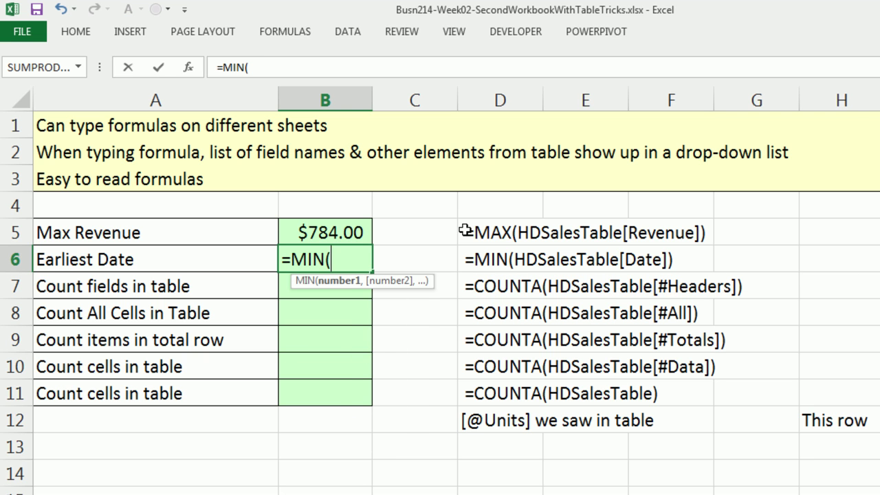
type("hd")
key("Tab")
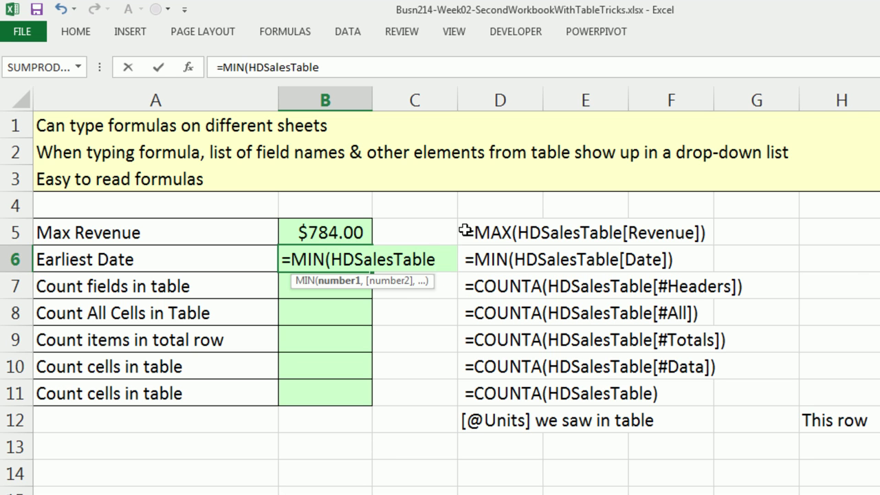
type("[")
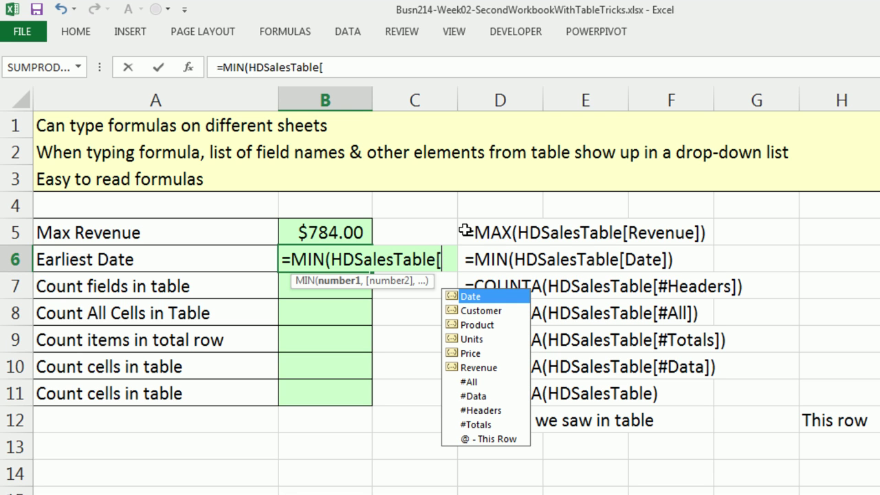
key("Tab")
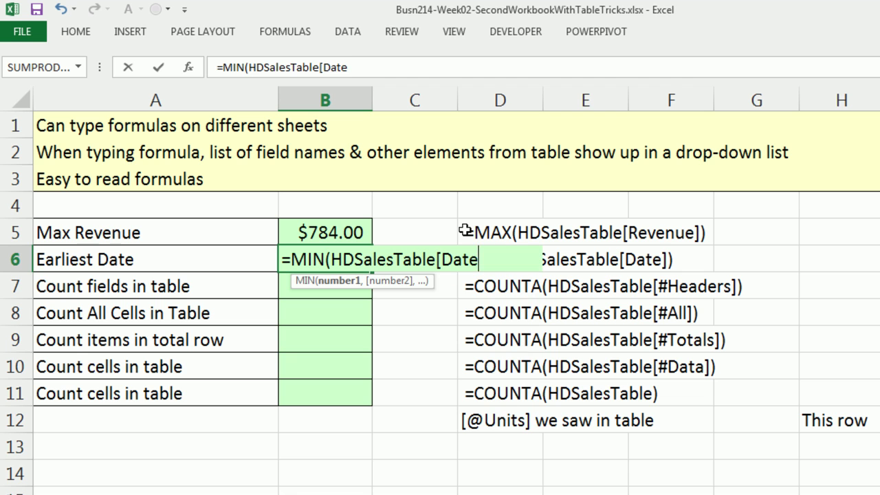
type("])")
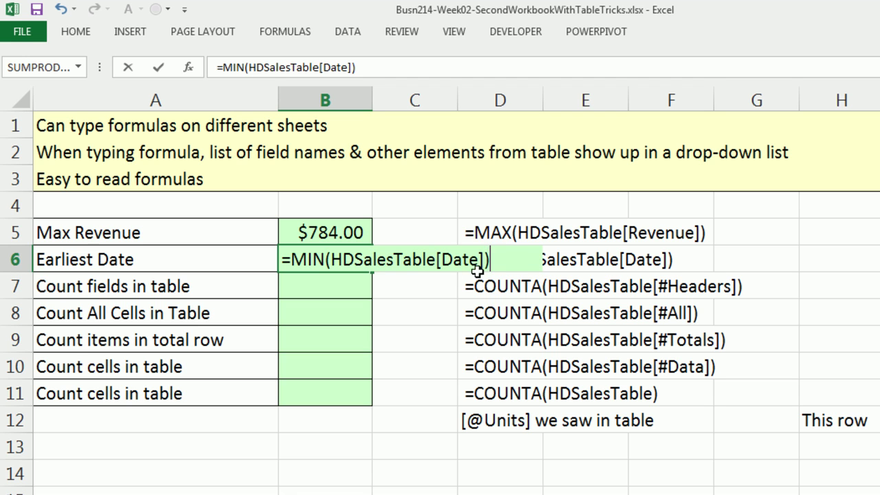
key("ctrl+Return")
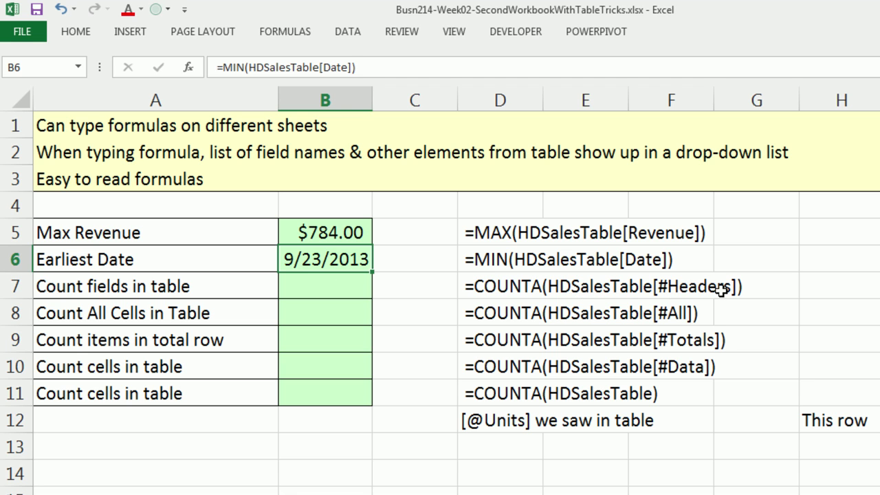
Enter =COUNTA(HDSalesTable[#Headers]) in B7 to count the fields in the sales table
left_click(322, 288)
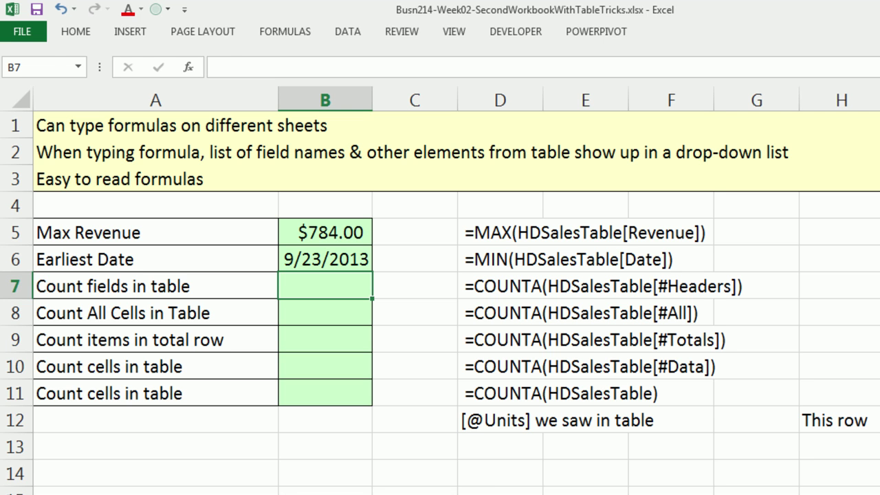
type("=cou")
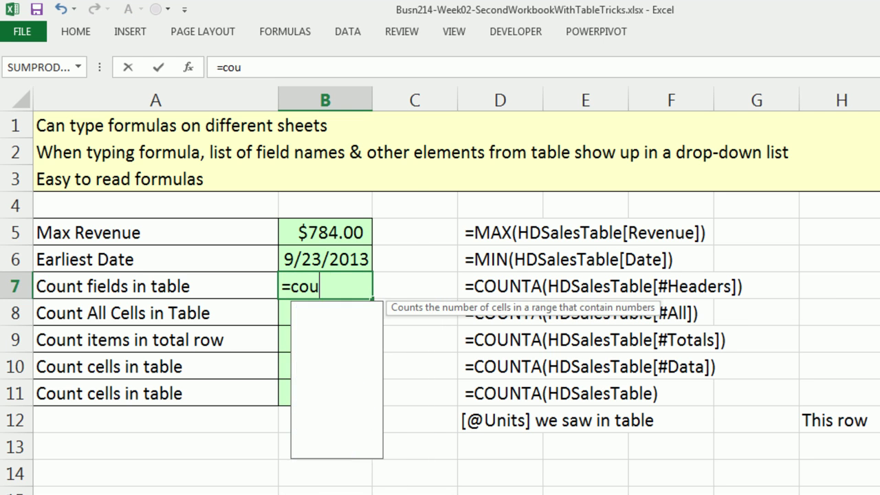
type("nta")
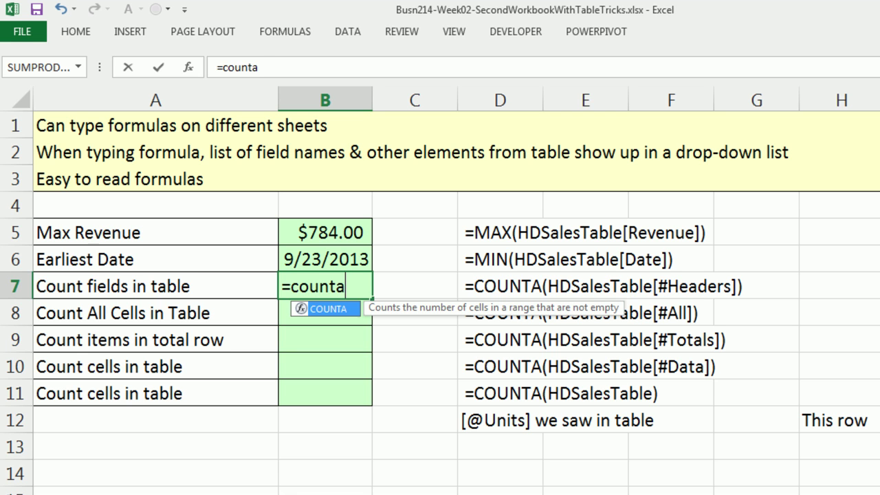
key("Tab")
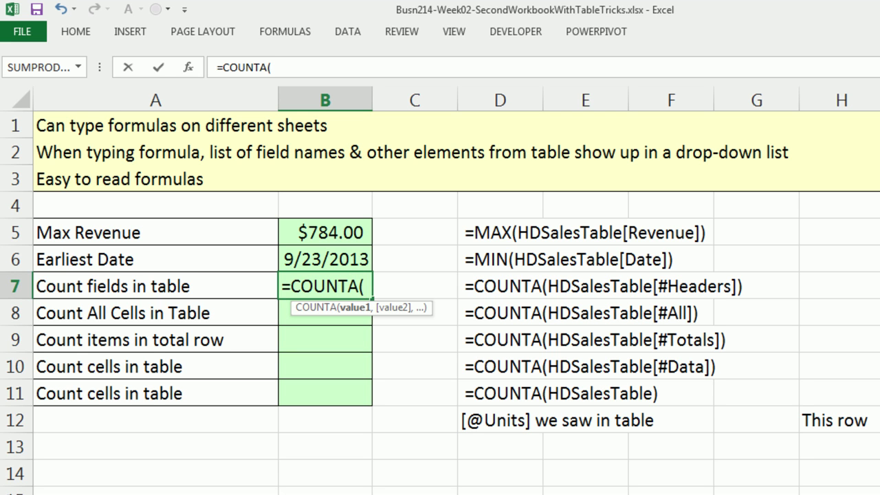
type("hd")
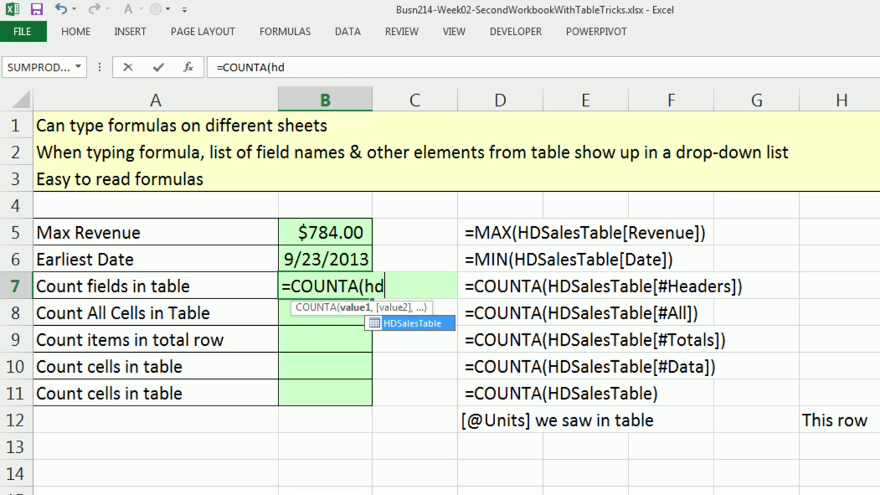
key("Tab")
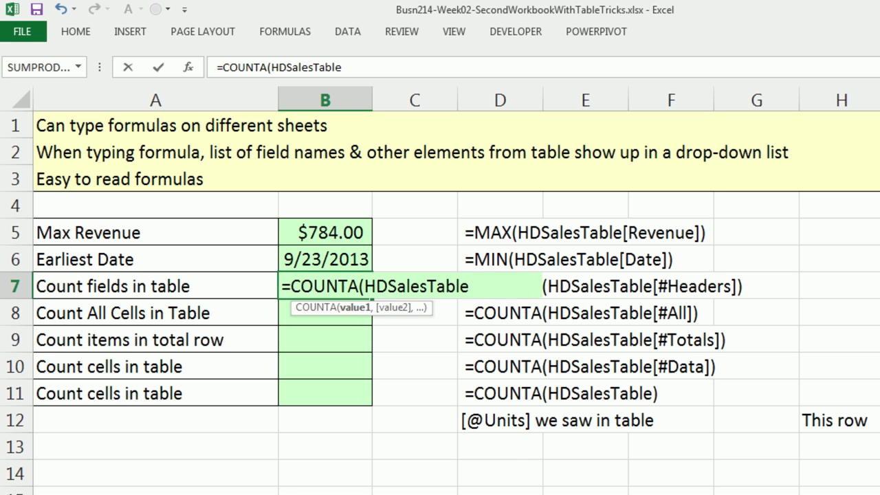
type("[")
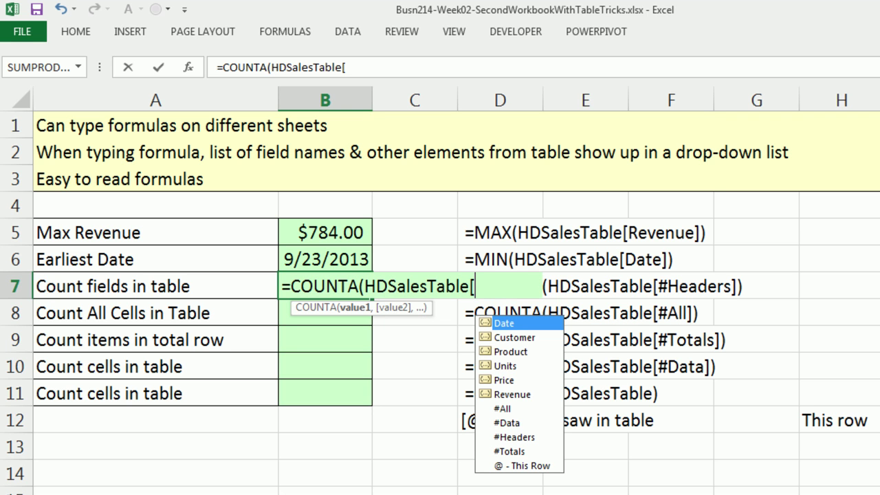
double_click(519, 440)
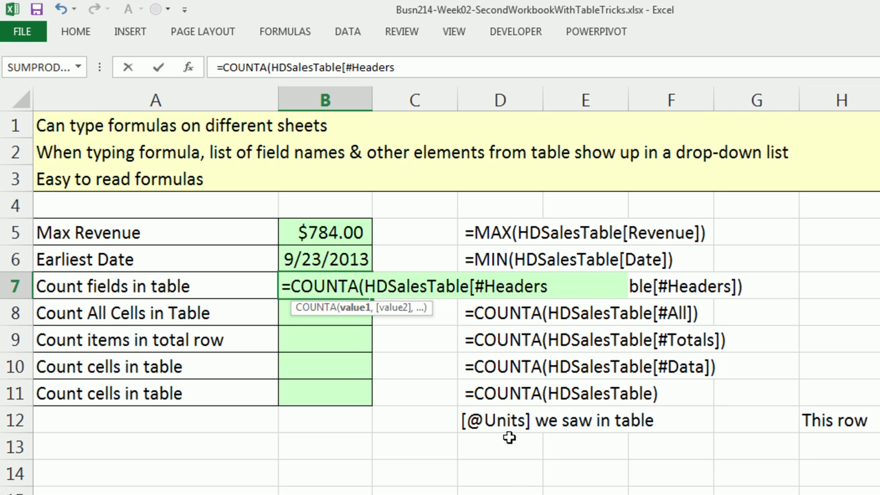
type("])")
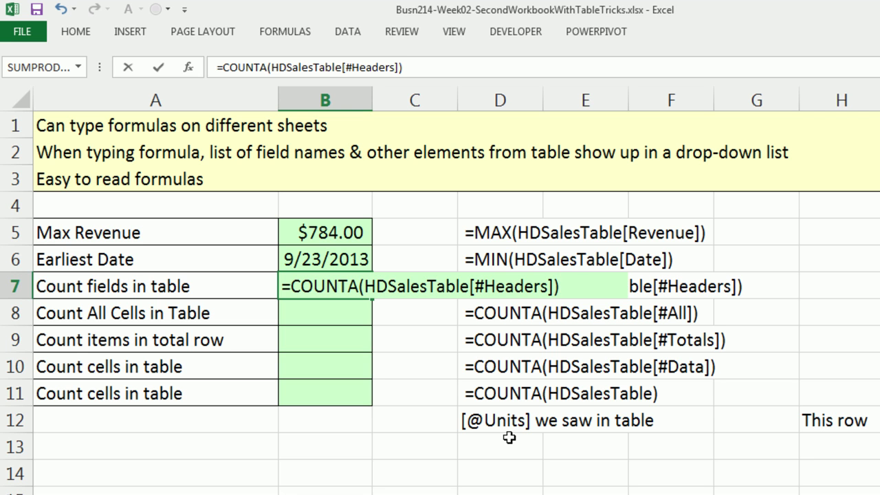
key("Return")
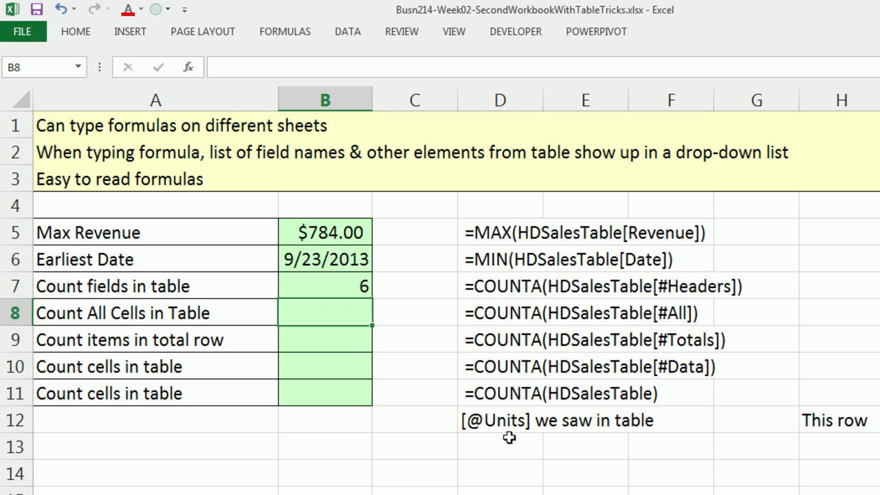
Enter =COUNTA(HDSalesTable[#All]) in B8 to count all cells in the sales table
type("=")
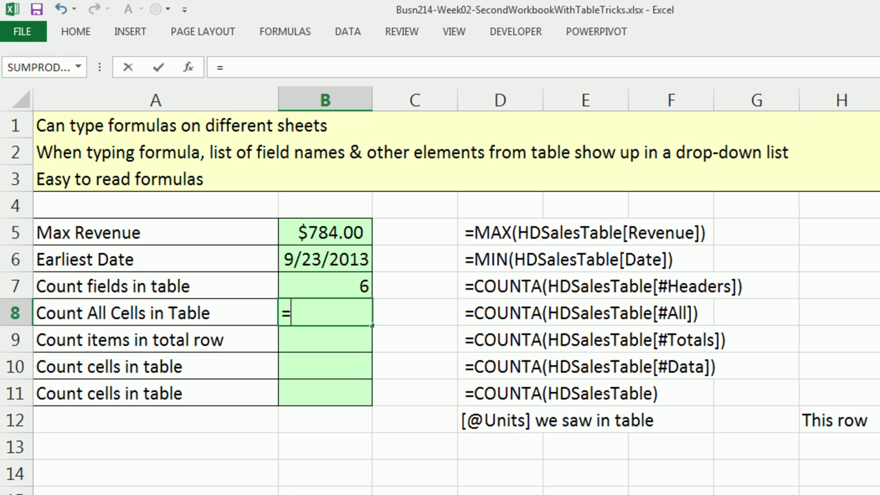
type("count")
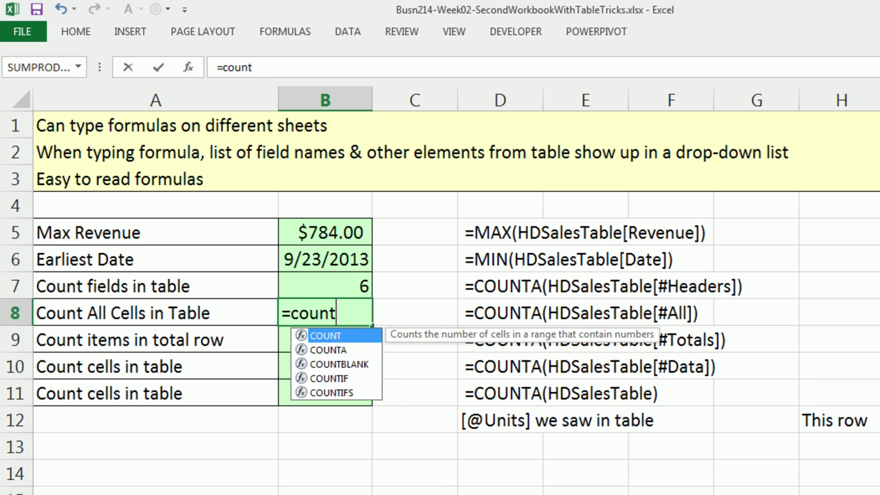
key("Down")
key("Tab")
type("h")
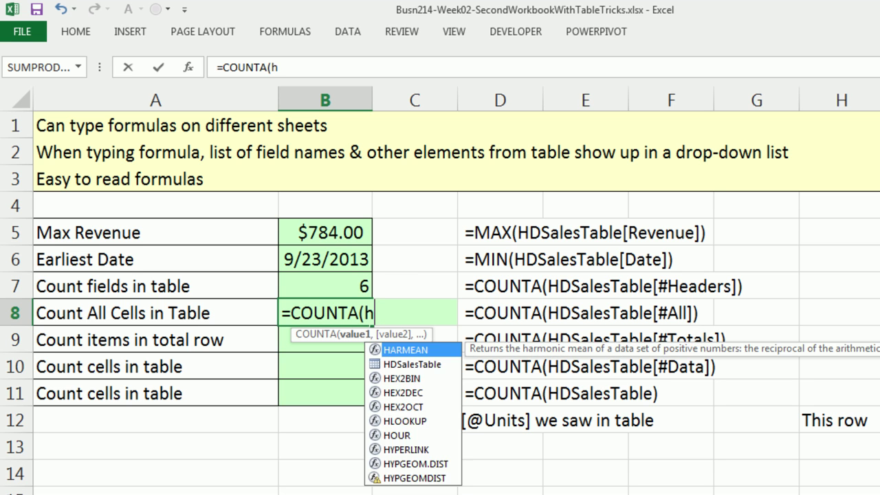
key("Down")
key("Tab")
type("[")
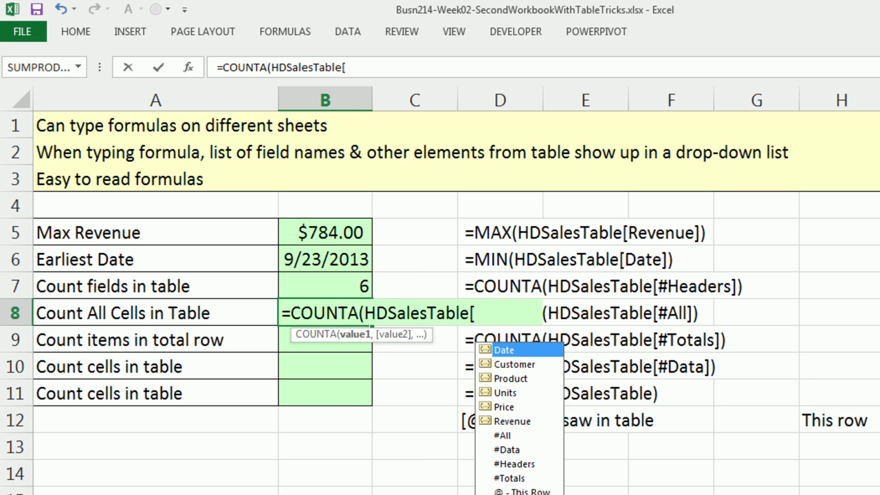
double_click(504, 436)
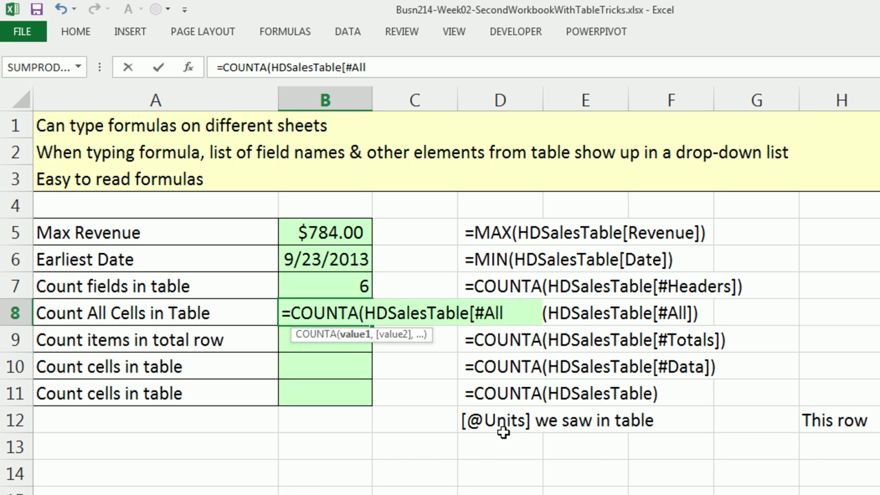
type("])")
key("Return")
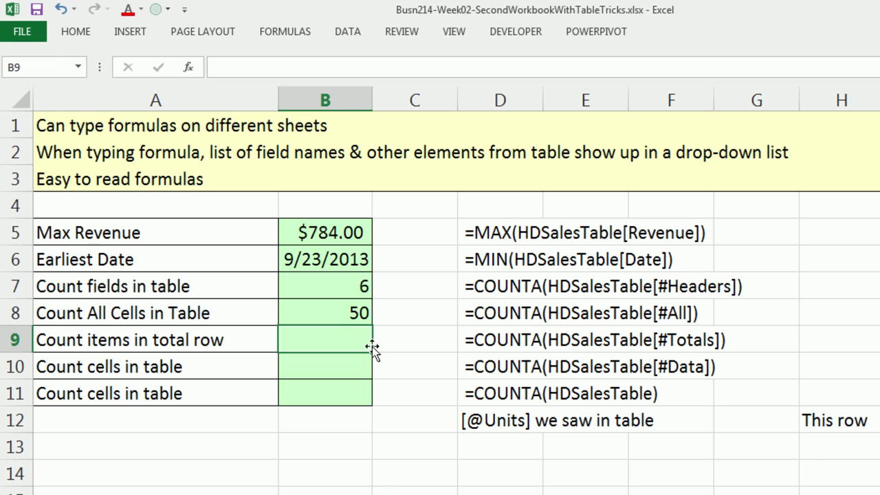
Copy the =COUNTA(HDSalesTable portion of the formula text in B8 and leave the formula as it is
left_click(348, 311)
key("F2")
left_click_drag(284, 315, 469, 323)
key("ctrl+c")
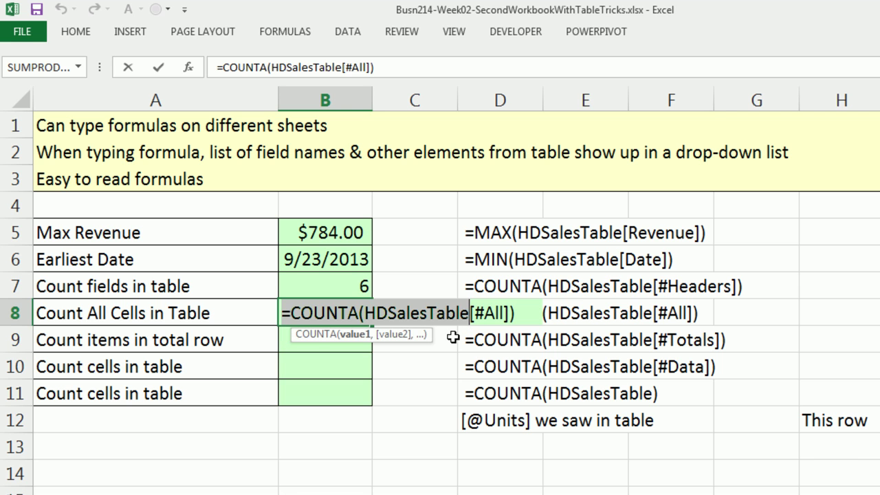
key("Return")
Paste the copied formula text into B9 and complete it as =COUNTA(HDSalesTable[#Totals]) to count the total row items
key("F2")
key("ctrl+v")
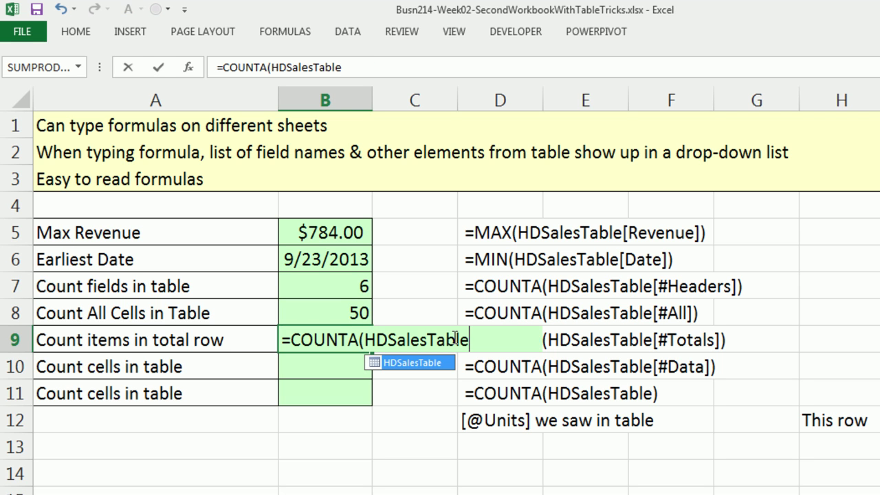
type("[")
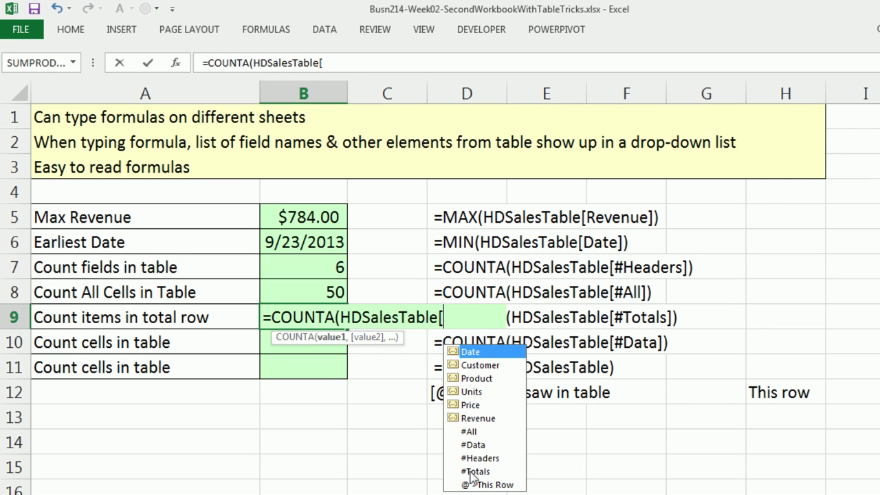
double_click(473, 471)
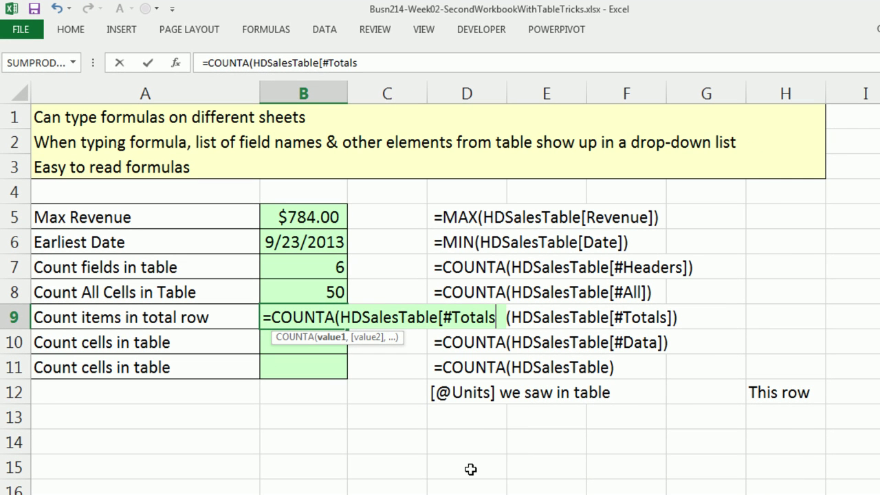
type("]0")
key("BackSpace")
type(")")
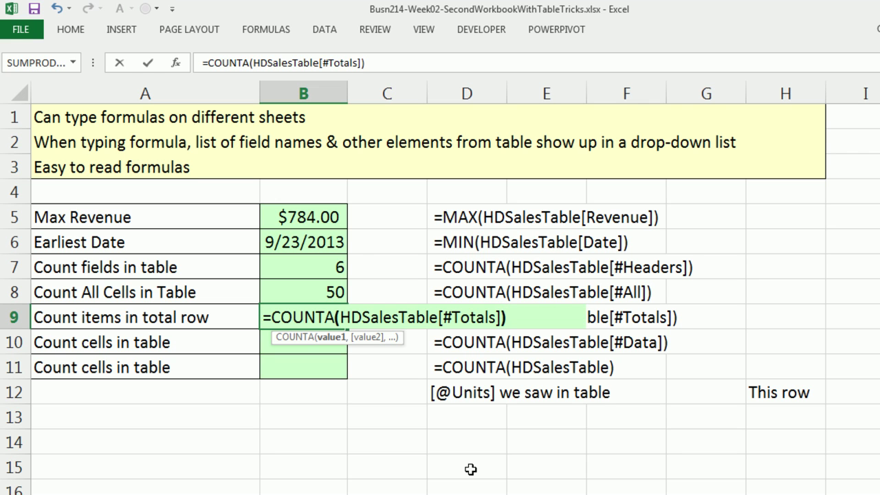
key("Return")
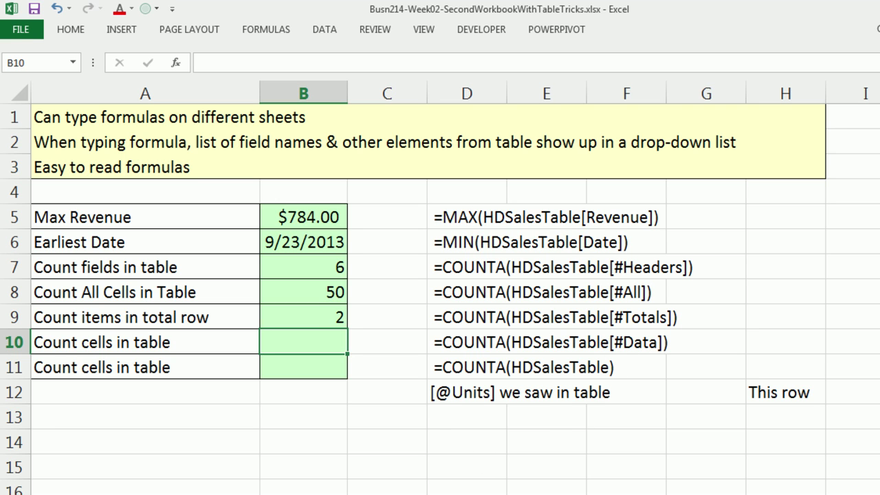
Reuse the copied formula text in B10 and complete it as =COUNTA(HDSalesTable[#Data]) to count the table's data cells
type("=COUNTA(HDSalesTable")
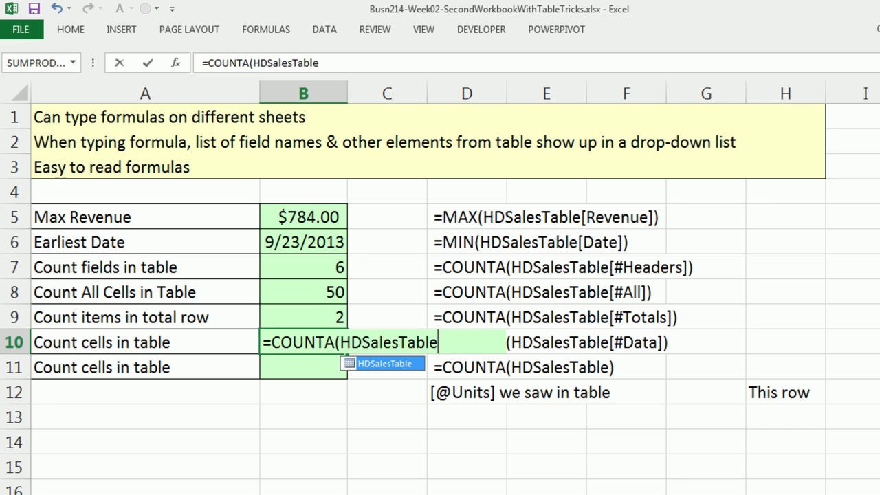
type("[")
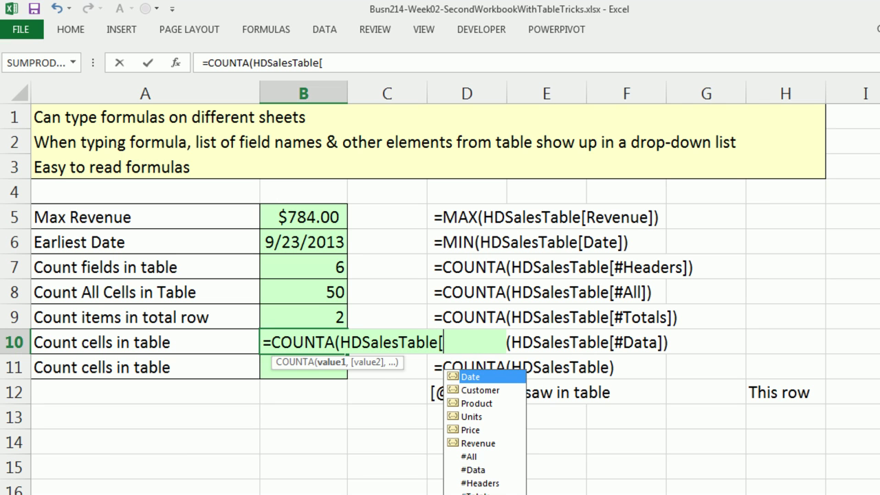
left_click(481, 470)
double_click(482, 470)
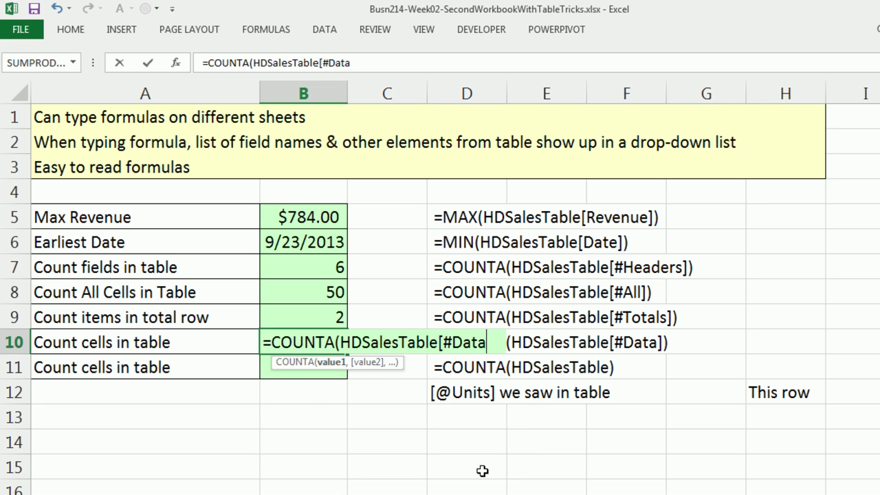
type("])")
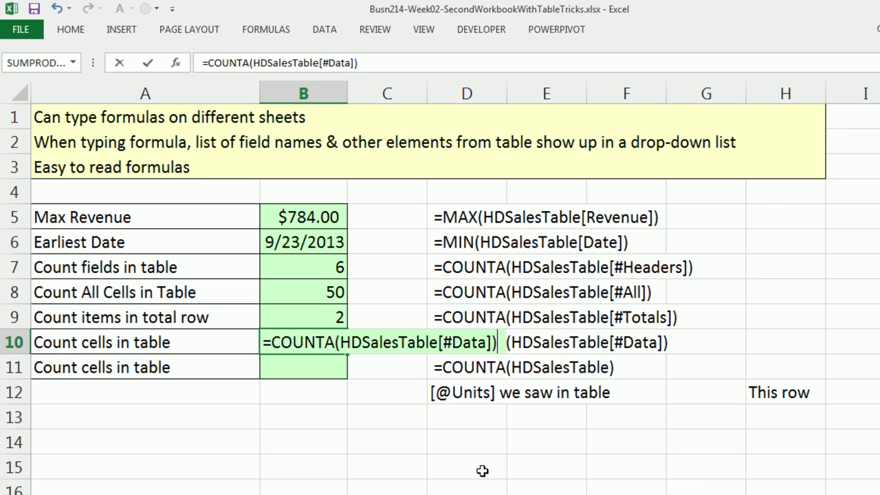
key("Return")
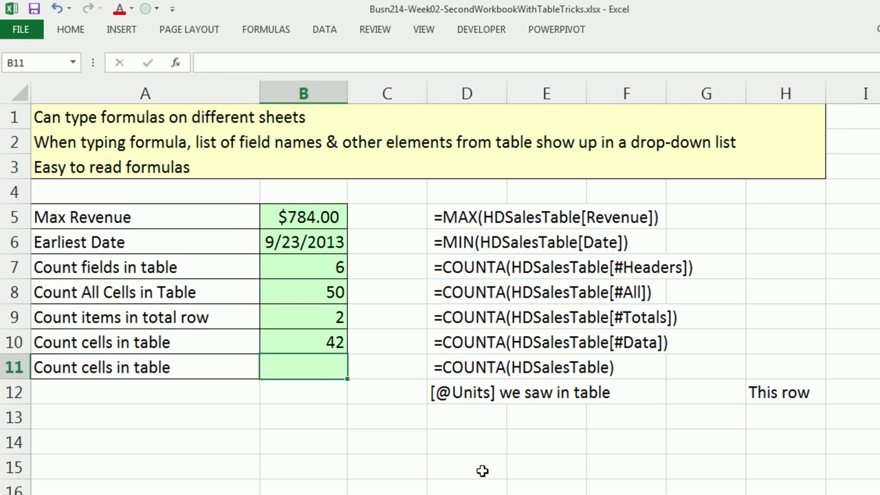
Enter =COUNTA(HDSalesTable) in B11 to count the data cells using only the table name
type("=COUNTA(HDSalesTable")
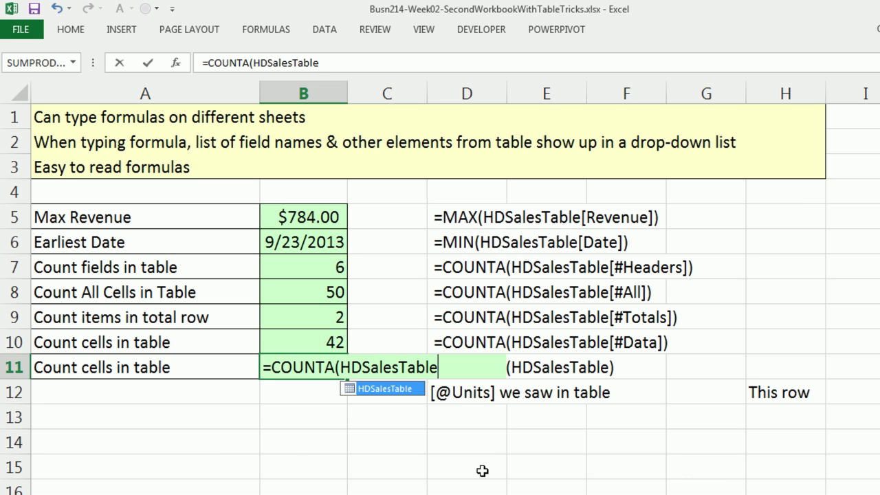
left_click(371, 366)
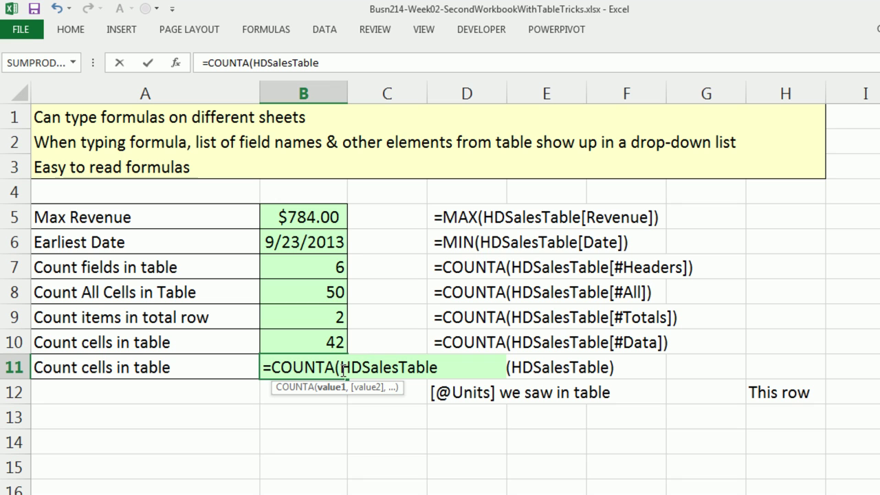
left_click(440, 369)
type(")")
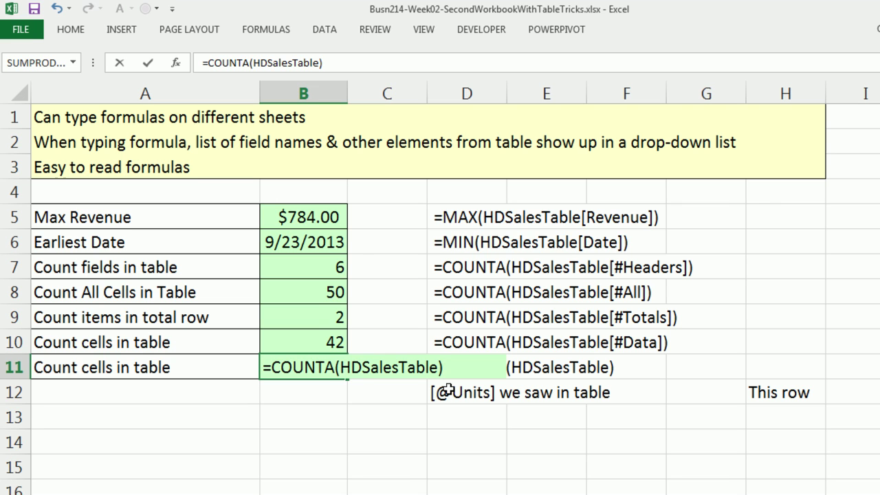
key("Return")
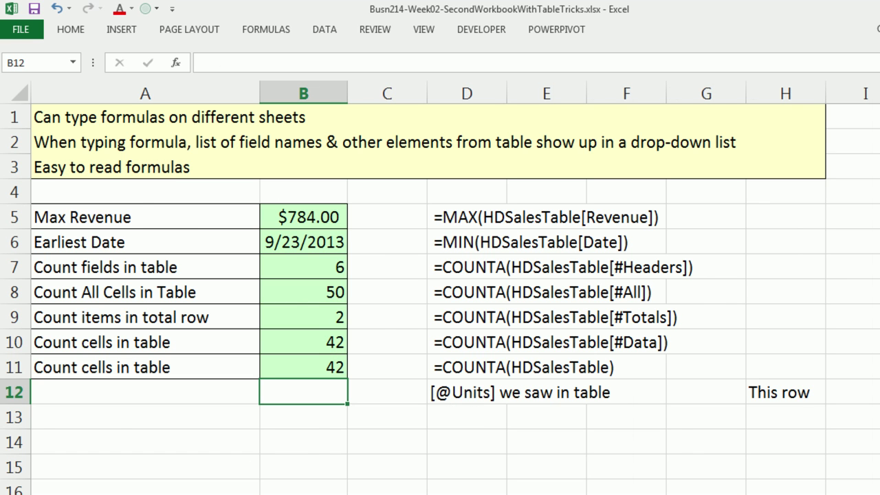
Return to the sales table's sheet, check the formula in F2, and clear the Revenue formulas in F2:F8
key("ctrl+Page_Up")
double_click(495, 144)
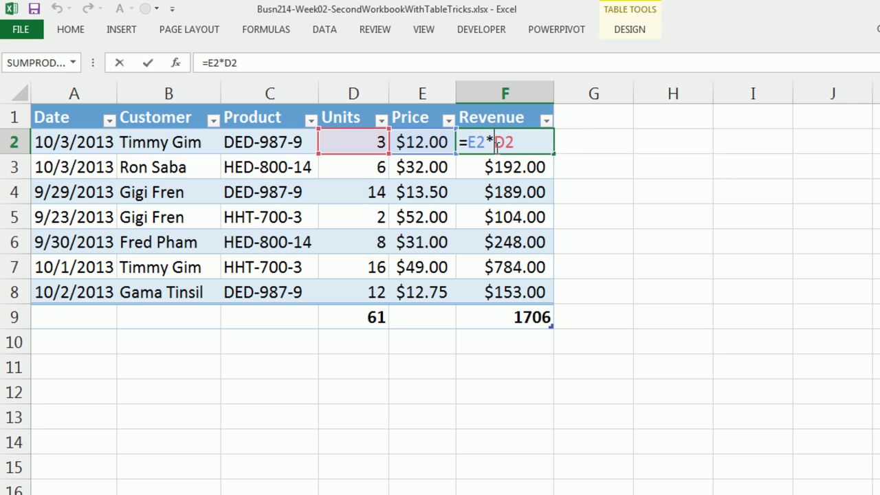
key("Return")
left_click_drag(525, 146, 517, 291)
key("Delete")
left_click(514, 148)
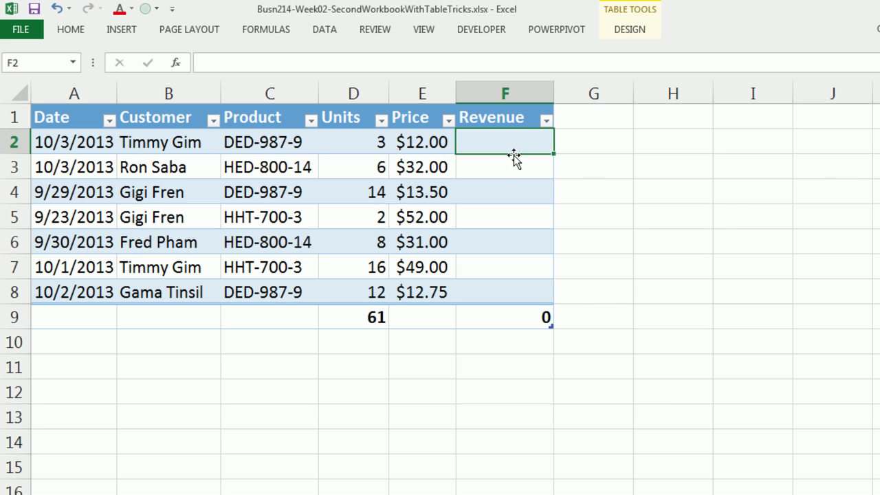
type("=")
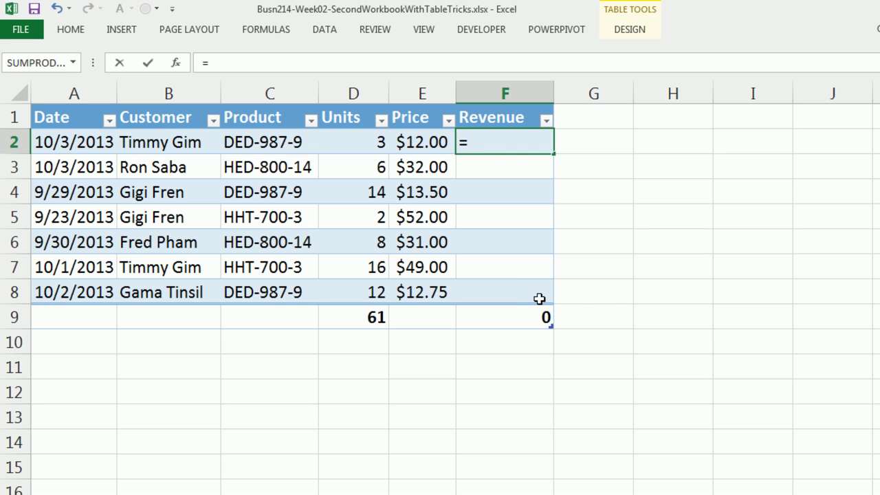
key("Left")
key("Left")
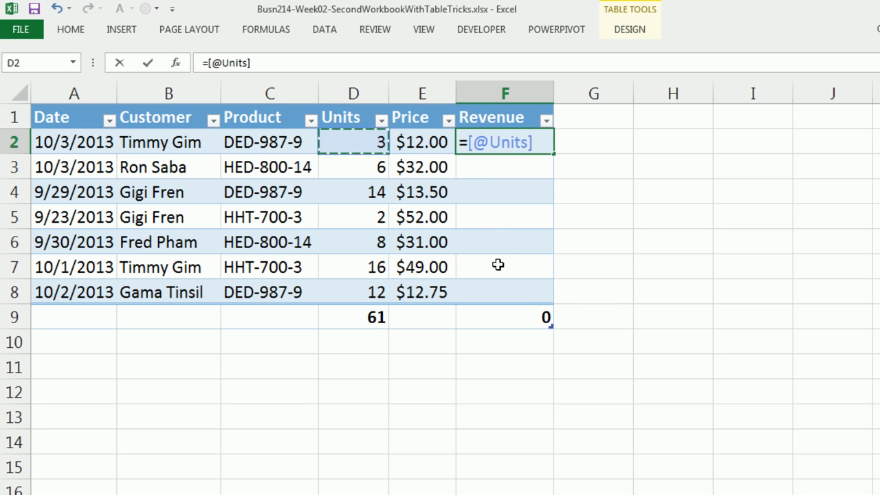
type("*")
key("Left")
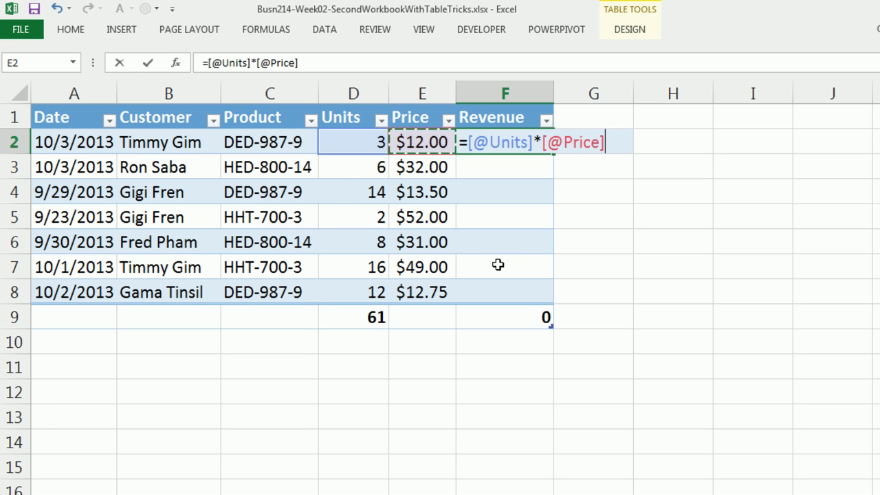
key("ctrl+Return")
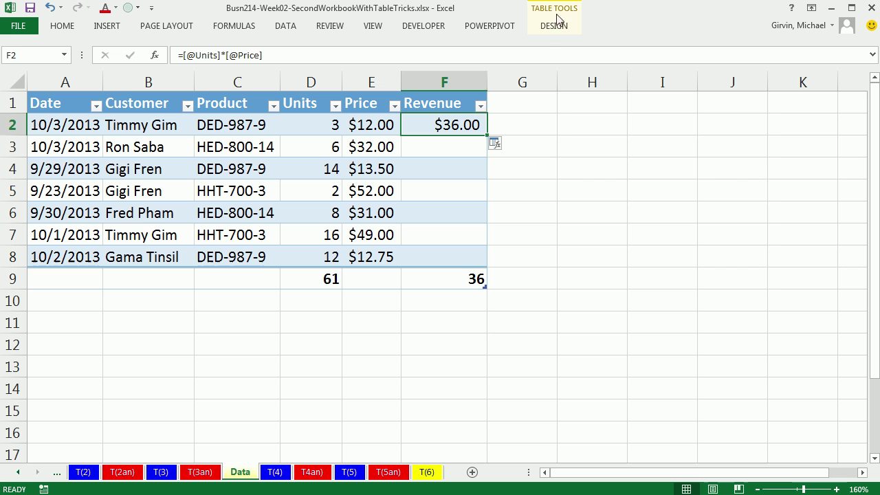
Fill the F2 formula down the Revenue column through F8 and check the formula in the last row
double_click(487, 134)
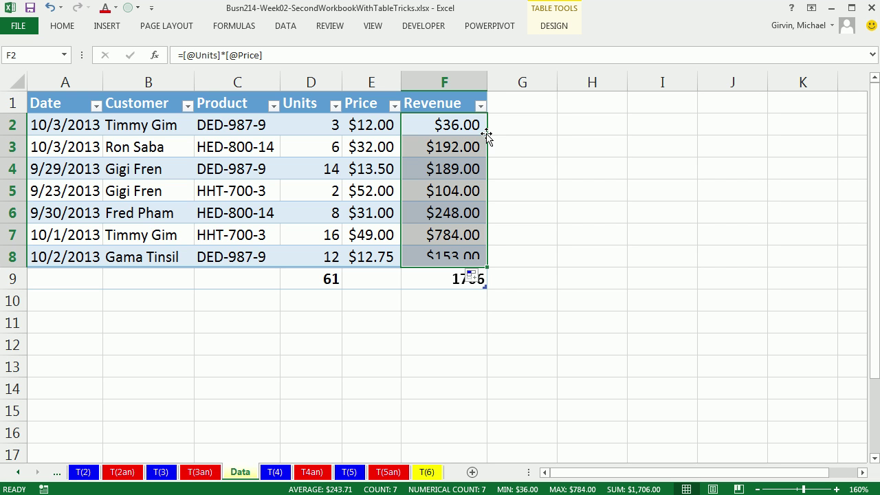
left_click(447, 258)
key("F2")
key("Escape")
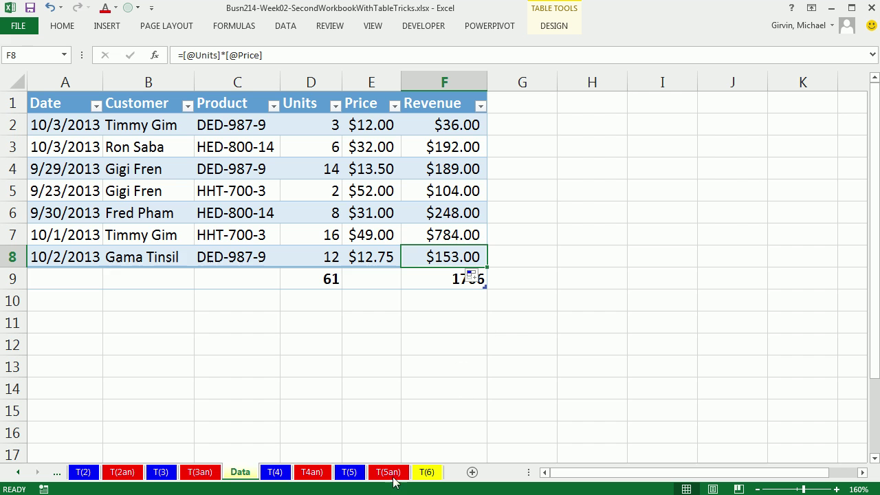
Go to sheet T(5) by way of T(4) and examine the dog store table and the empty dogs-by-category grid
left_click(275, 473)
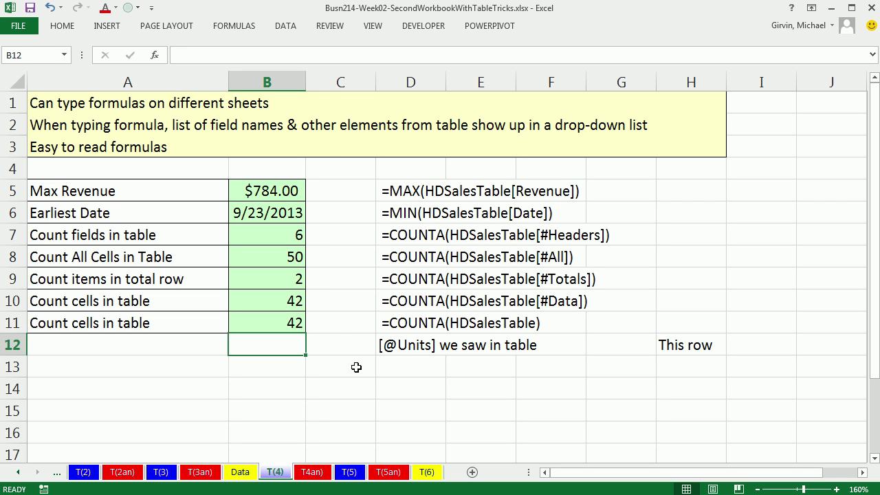
left_click(350, 473)
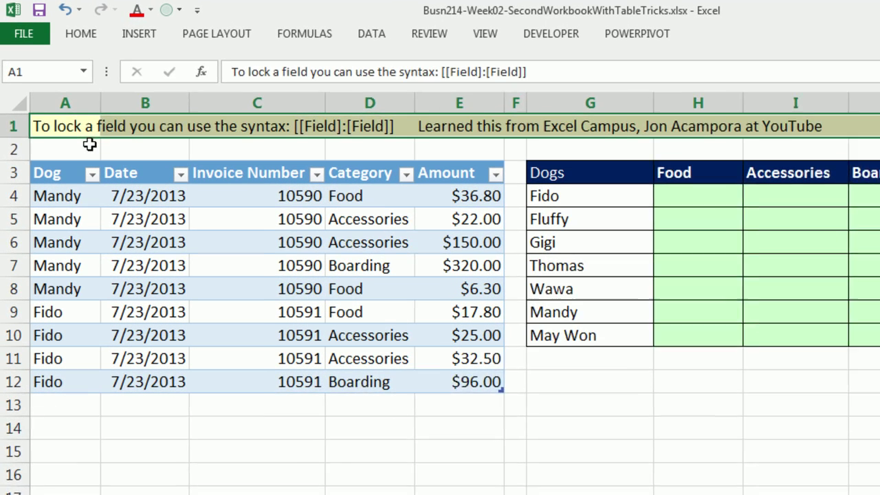
left_click(71, 118)
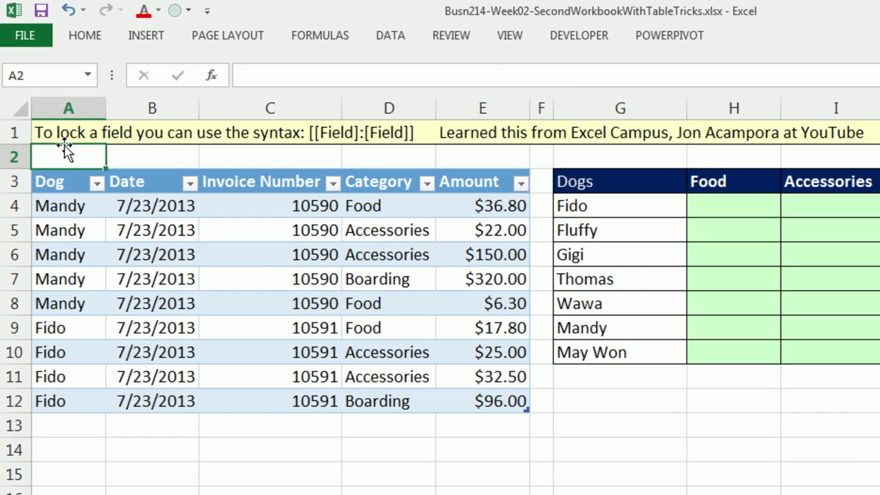
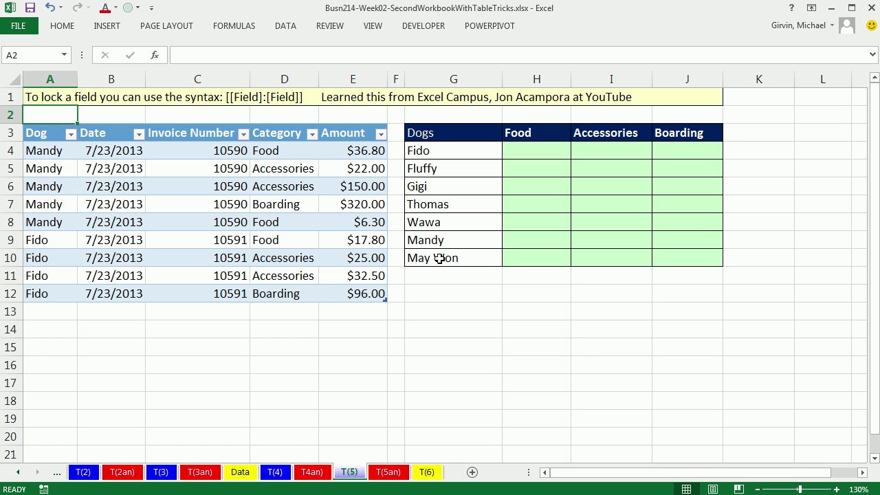
left_click(615, 201)
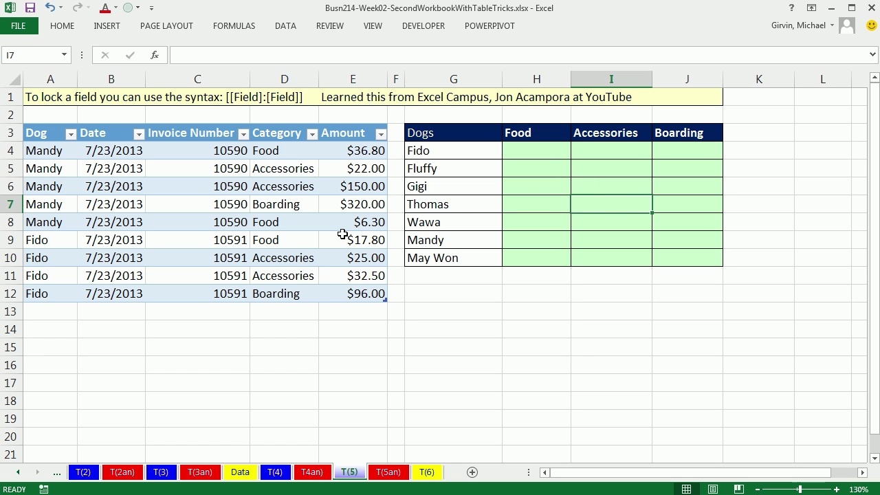
left_click(610, 151)
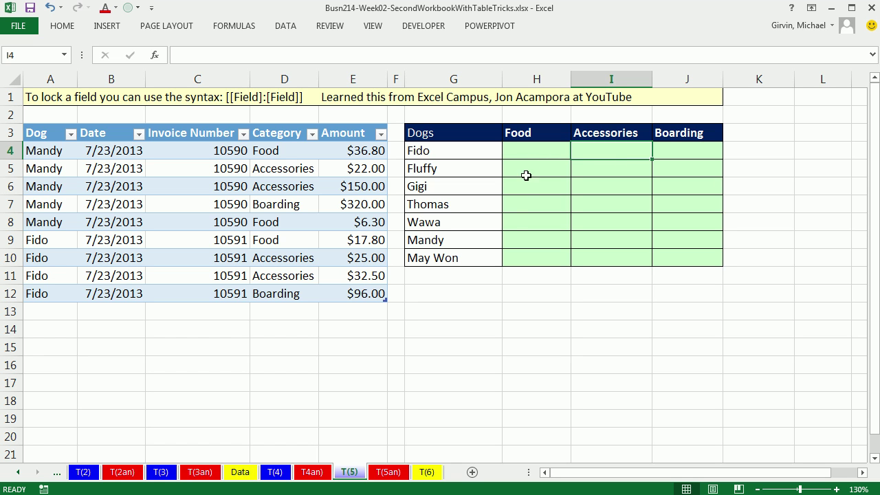
left_click(595, 241)
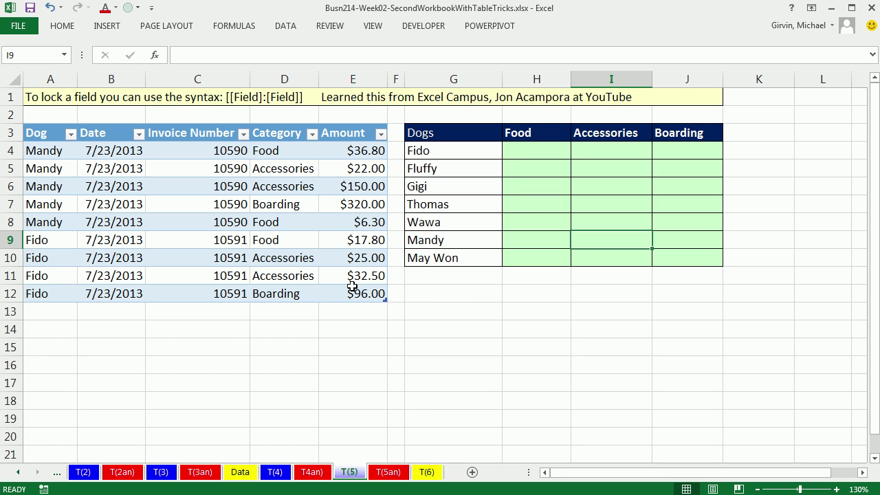
Start a SUMIFS formula in H4 with the table's Amount column, E4:E12, as the sum range
left_click(524, 149)
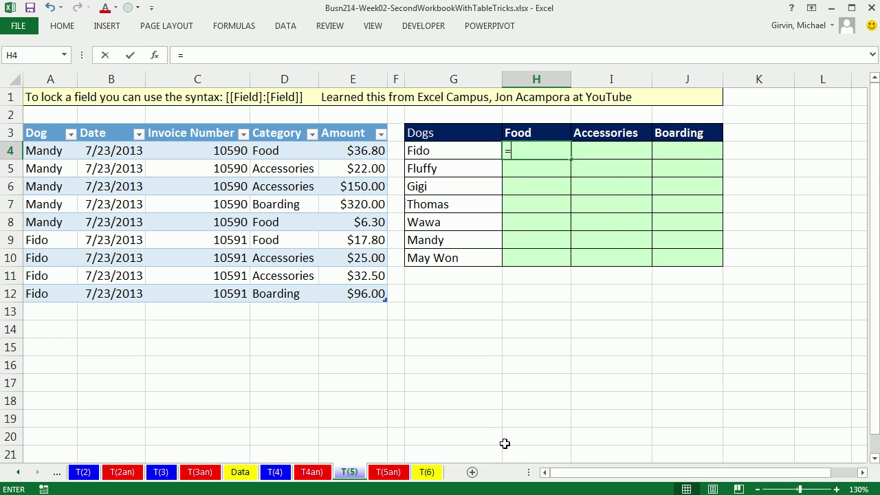
type("=sumifs")
key("Tab")
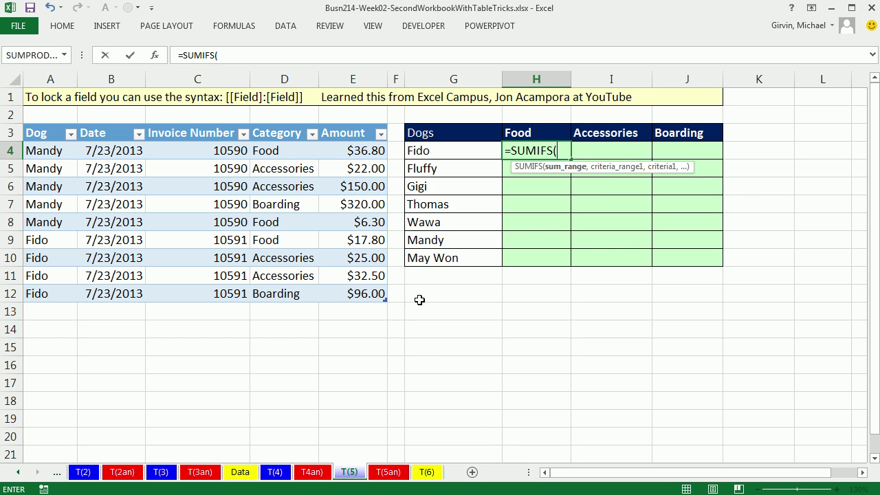
left_click_drag(347, 152, 355, 296)
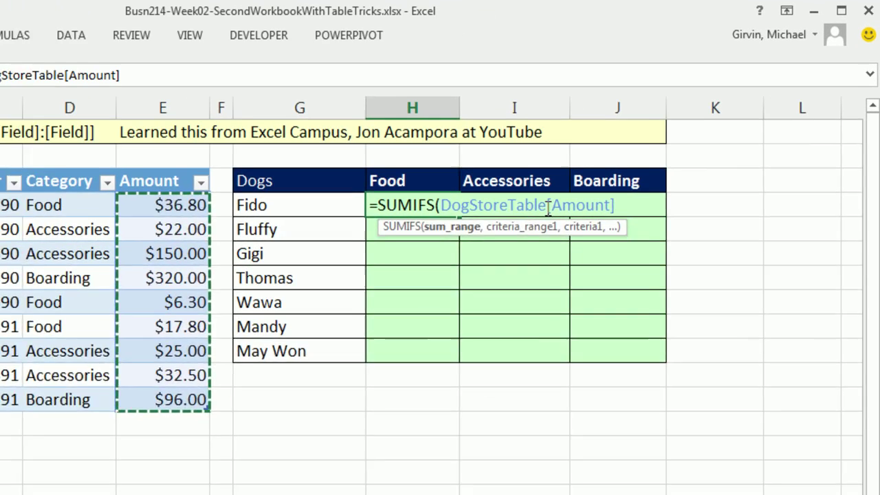
Lock the SUMIFS sum range by rewriting its reference as DogStoreTable[[Amount]:[Amount]]
left_click(633, 153)
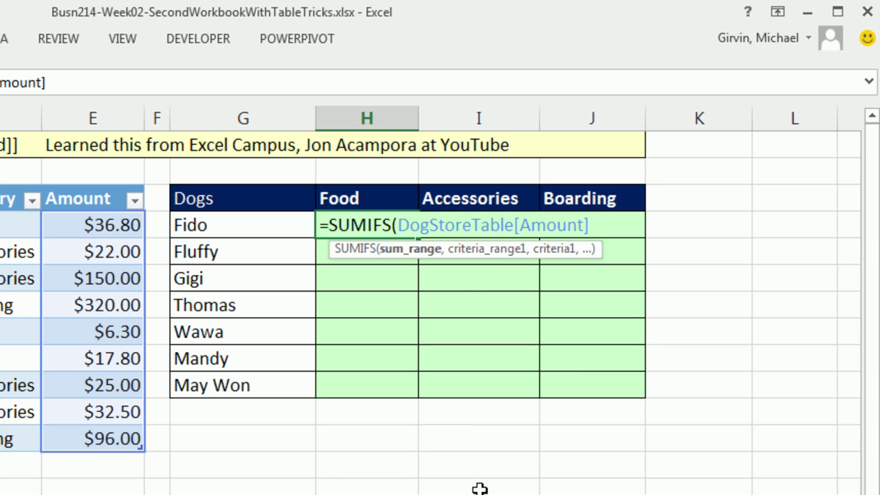
type("[")
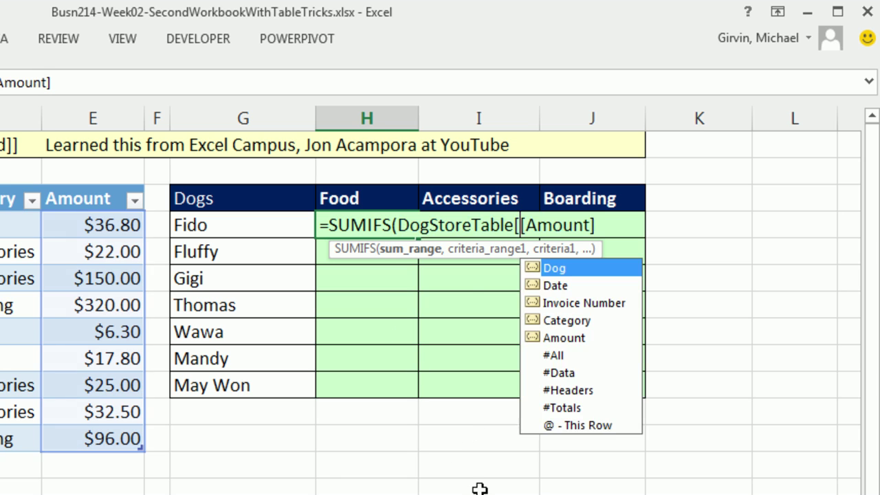
left_click(637, 218)
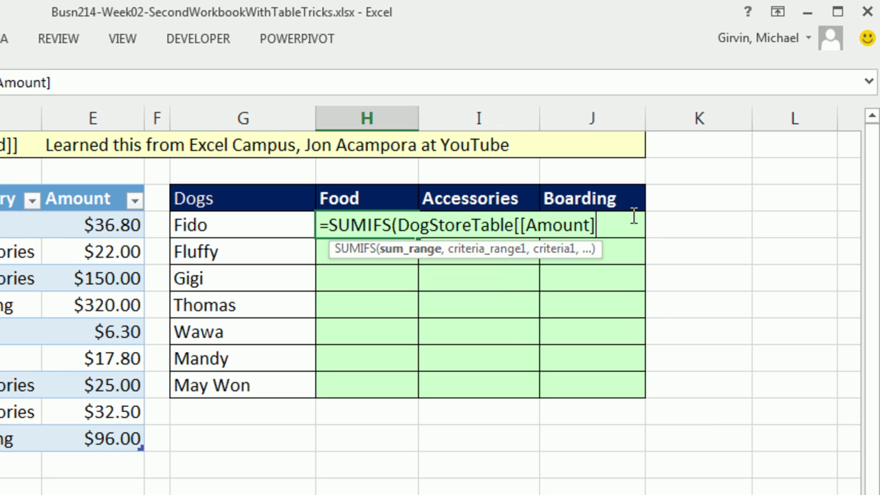
type(":[")
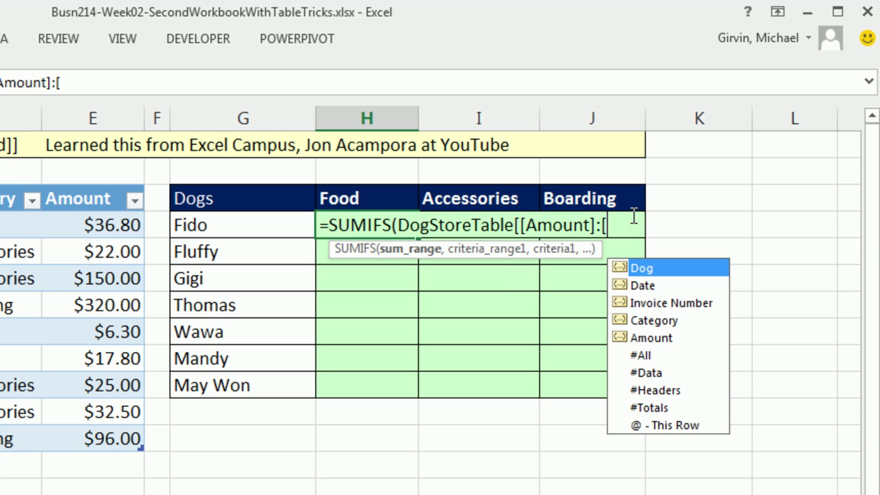
key("Down")
key("Down")
key("Down")
key("Down")
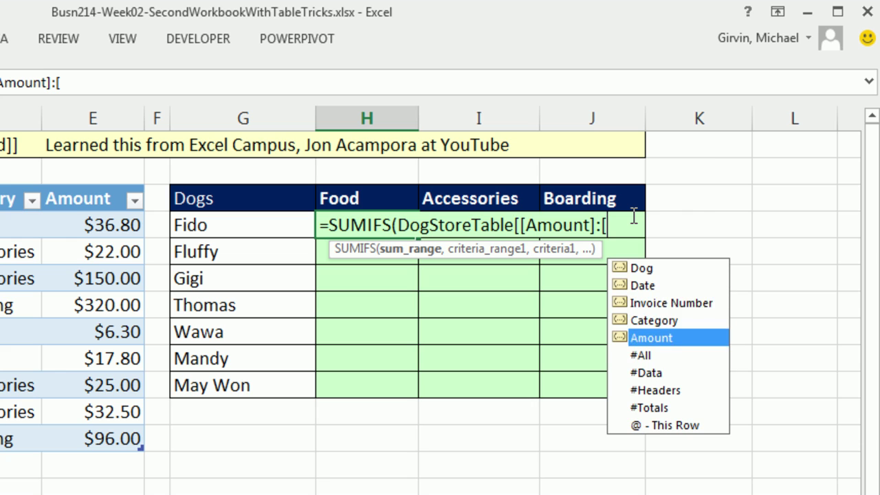
key("Tab")
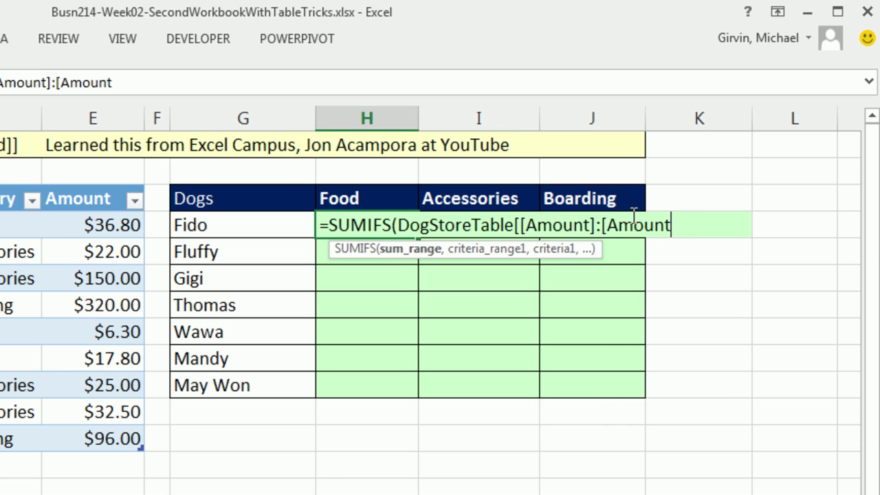
type("]]")
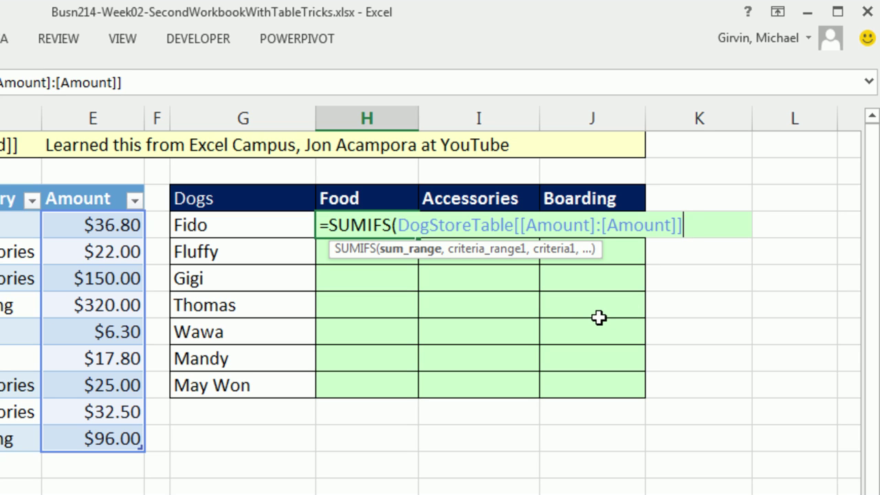
type(",")
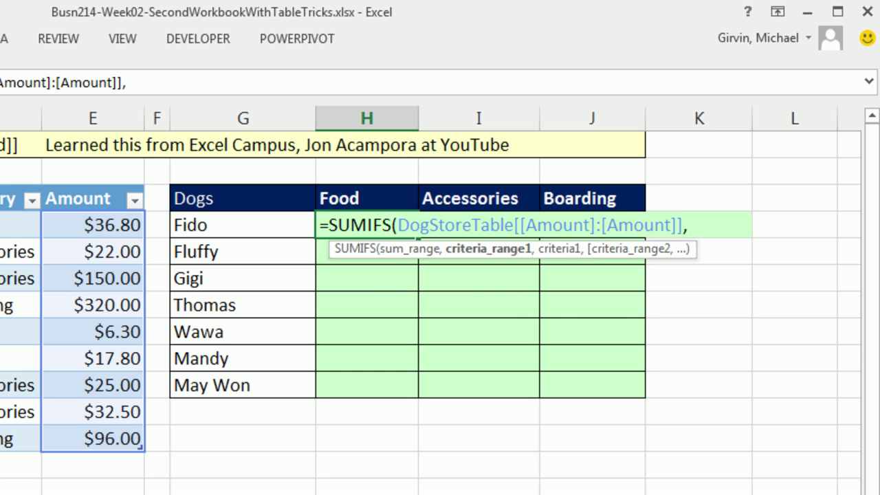
Add the Dog column as the first criteria range, locked as DogStoreTable[[Dog]:[Dog]]
left_click_drag(0, 225, 0, 438)
left_click(806, 226)
type("[[Dog")
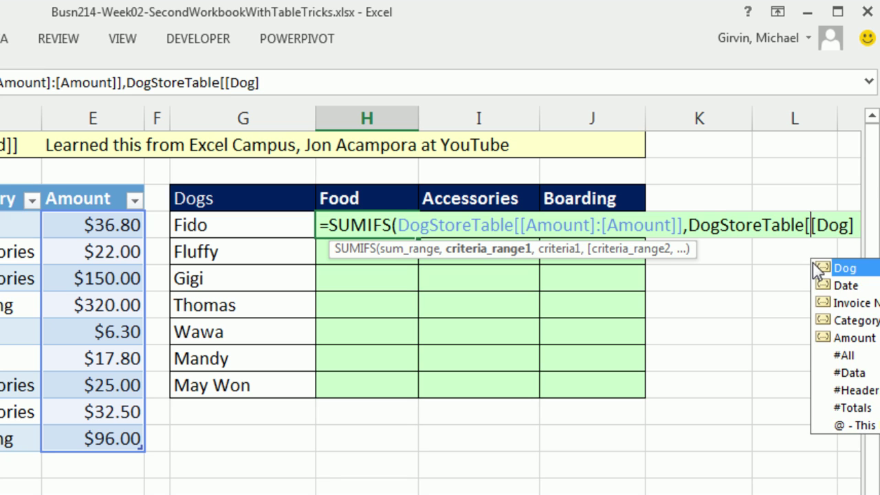
left_click(852, 227)
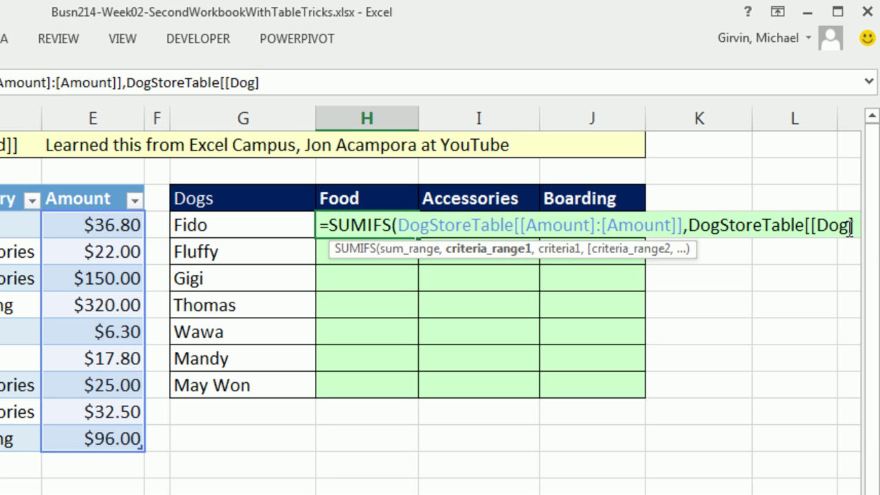
type(":[dog")
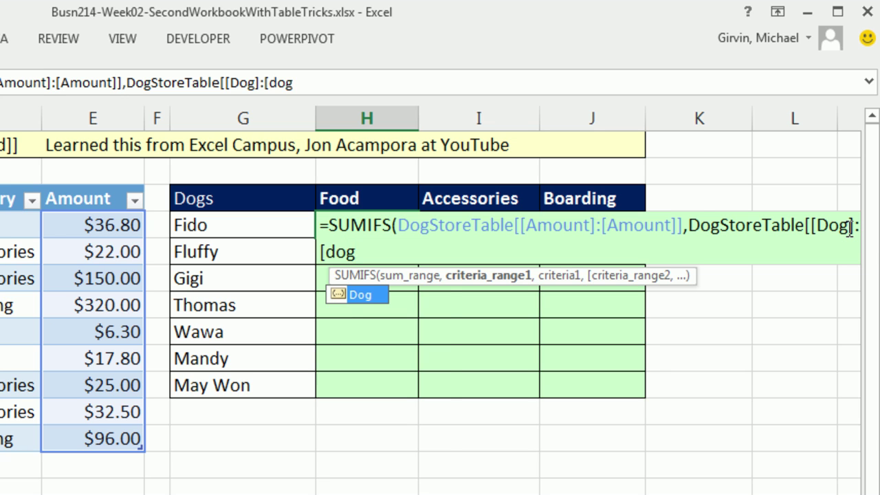
key("Tab")
type("]]")
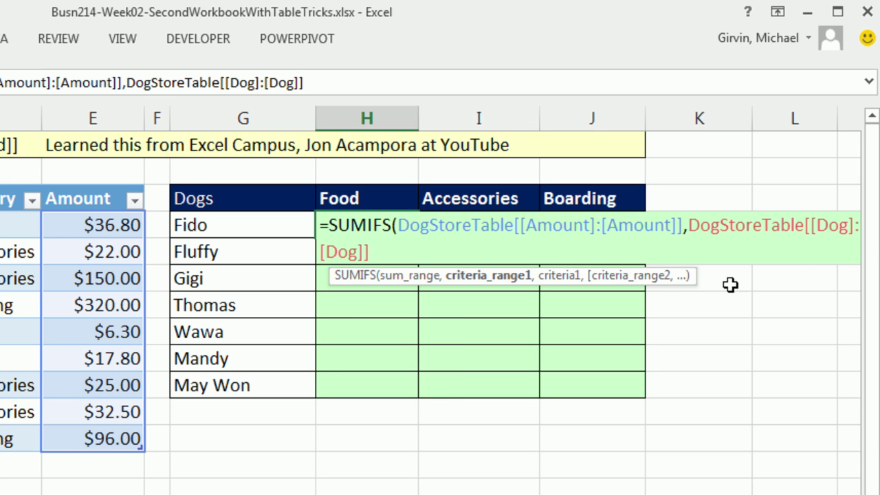
left_click_drag(691, 282, 604, 296)
type(",")
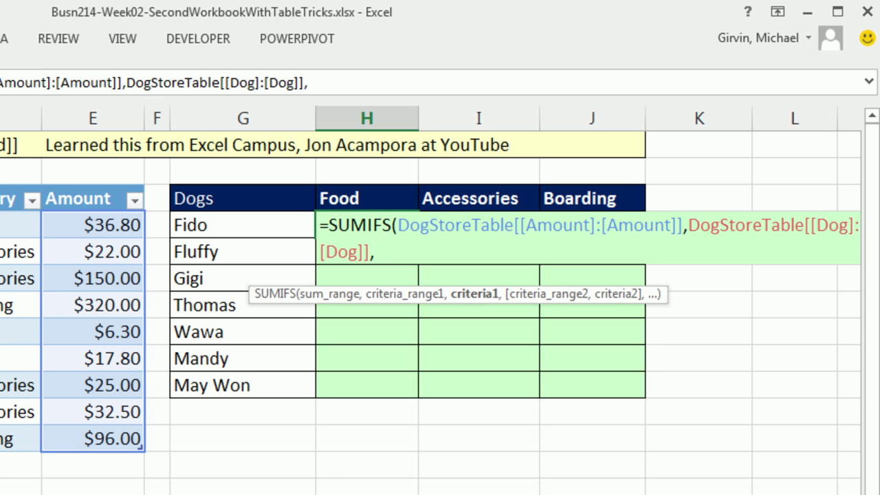
Add the dog name in G4 as the first criterion, with only its column locked as $G4
left_click(217, 225)
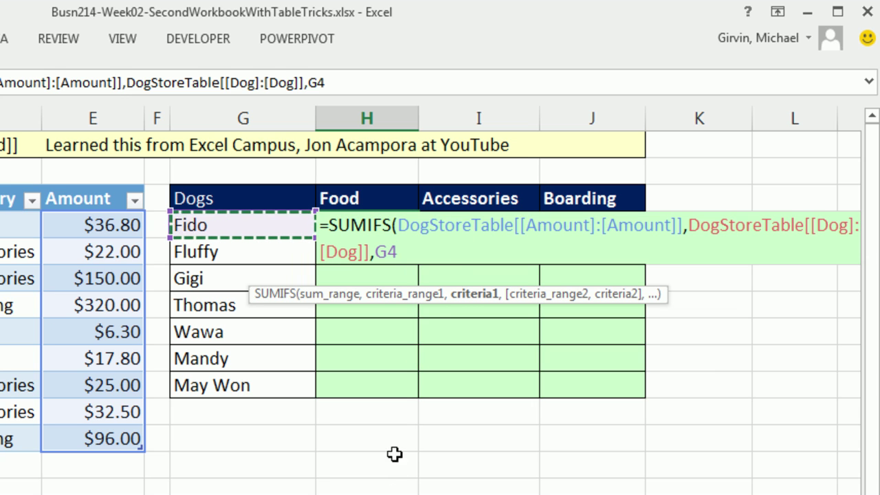
key("F4")
key("F4")
key("F4")
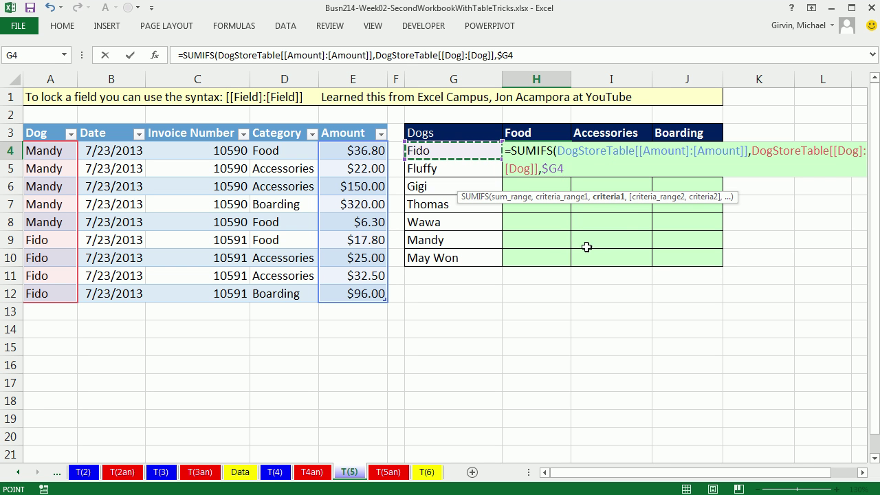
type(",")
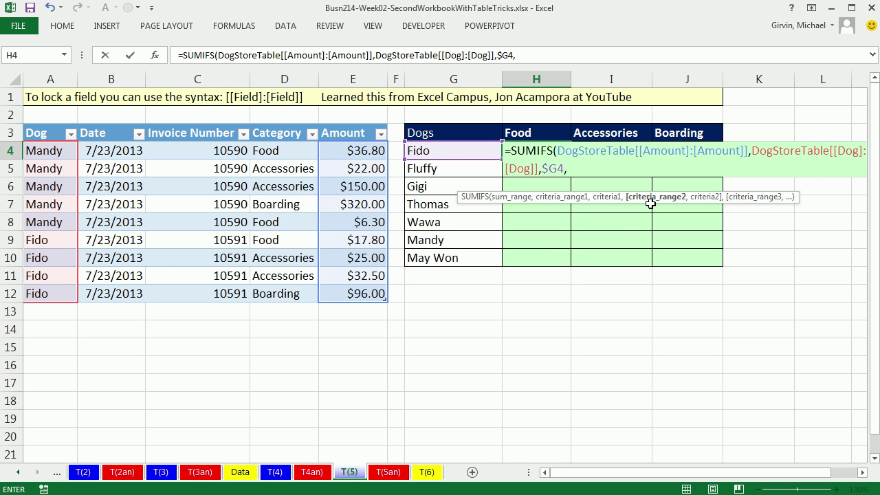
Add the Category column as the second SUMIFS criteria range, locked as DogStoreTable[[Category]:[Category]]
left_click_drag(265, 147, 285, 292)
key("F2")
key("Left")
key("Left")
key("Left")
key("Left")
key("Left")
key("Left")
key("Left")
key("Left")
key("Left")
key("Left")
type("[")
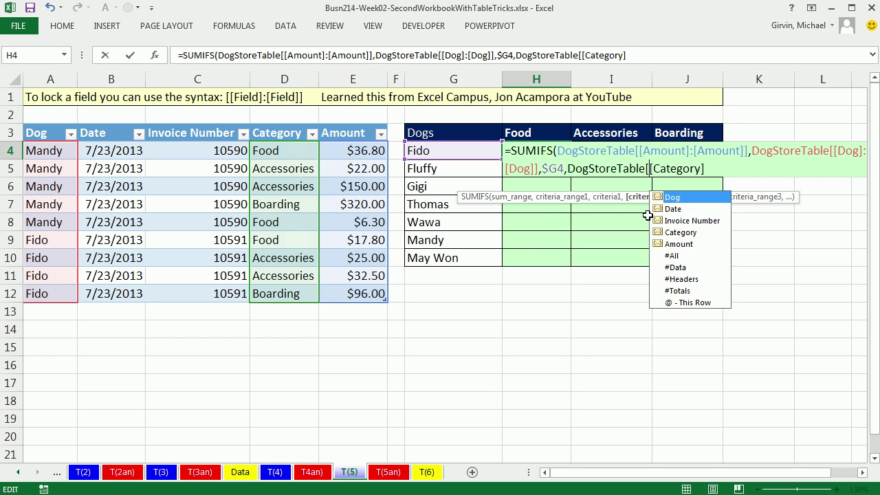
left_click(728, 169)
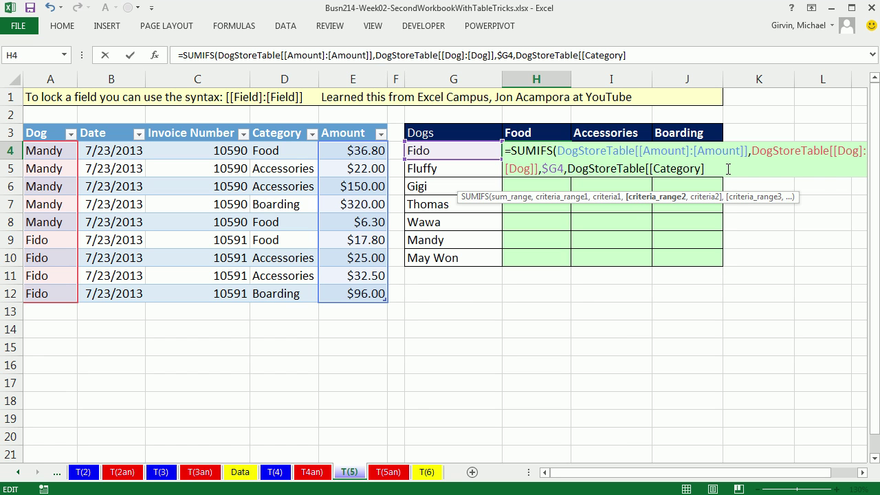
type(":[c")
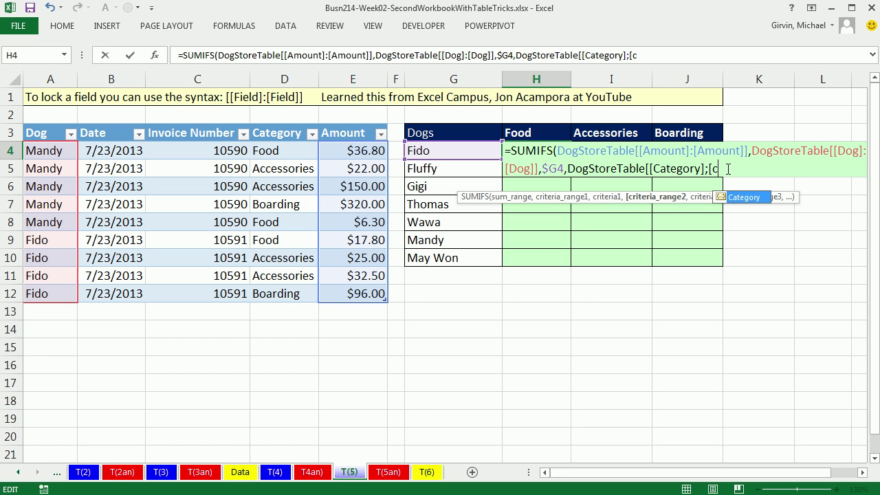
key("Tab")
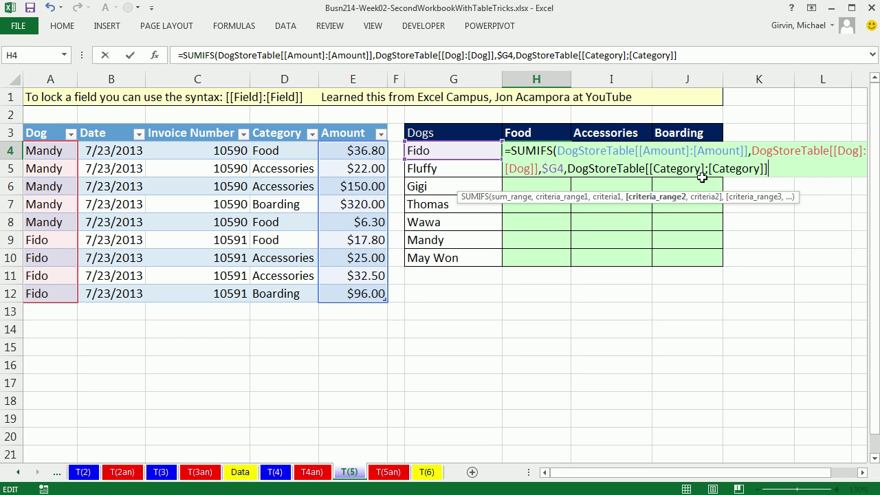
left_click_drag(705, 168, 709, 168)
type(":")
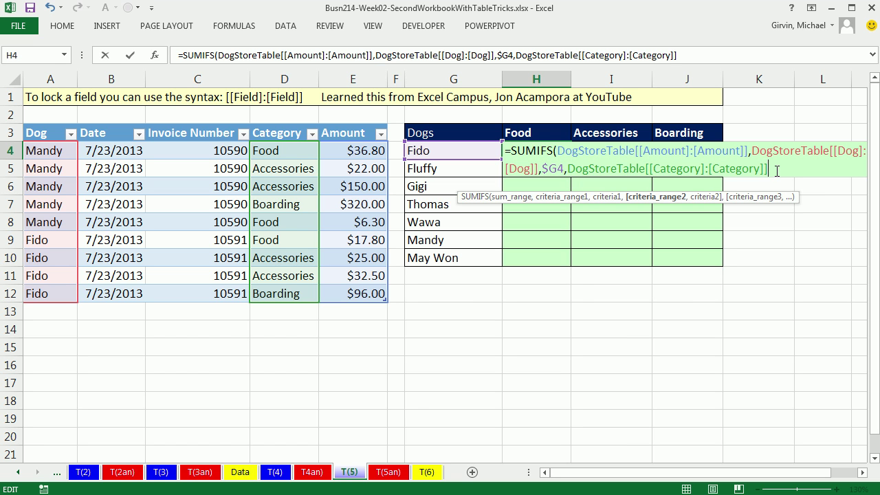
Complete the SUMIFS with the category heading as the second criterion, row-locked as H$3, and fill the formula across H4:J10
type(",")
left_click(522, 129)
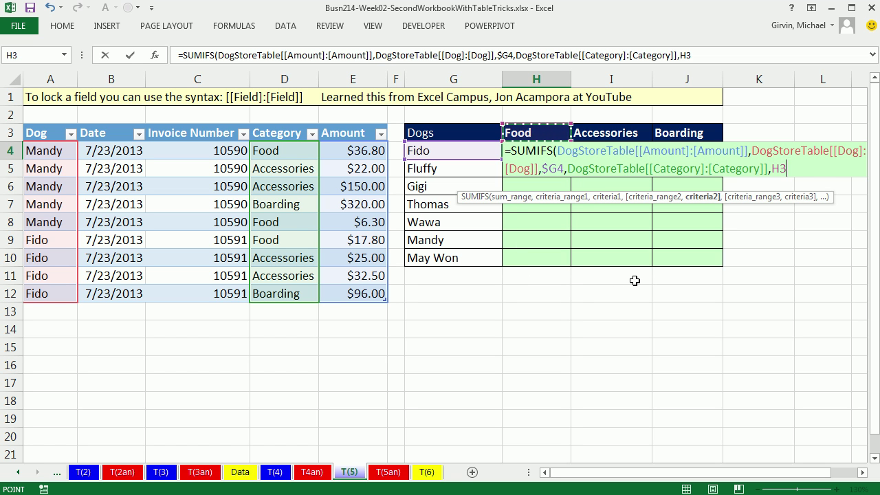
key("F4")
key("F4")
key("ctrl+Return")
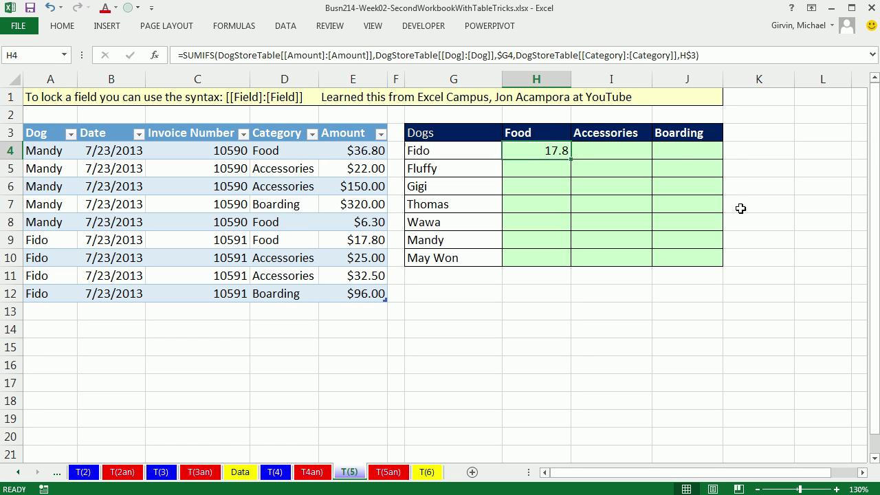
left_click_drag(570, 163, 723, 163)
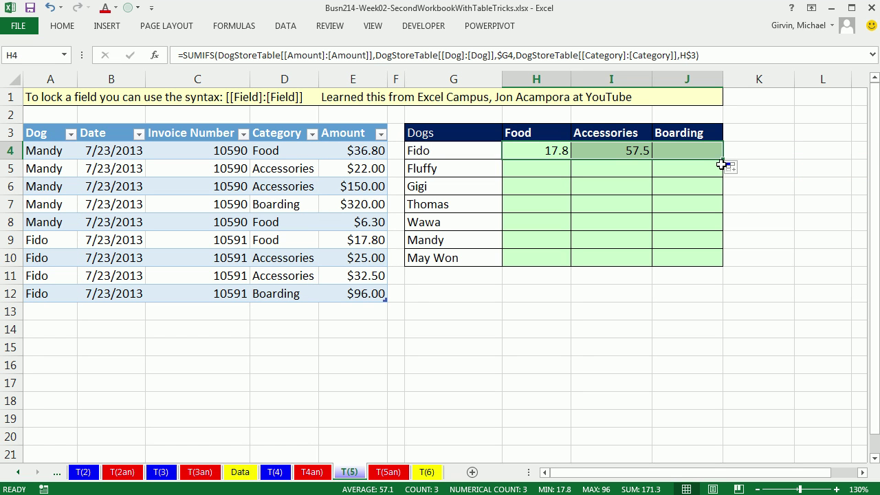
double_click(723, 162)
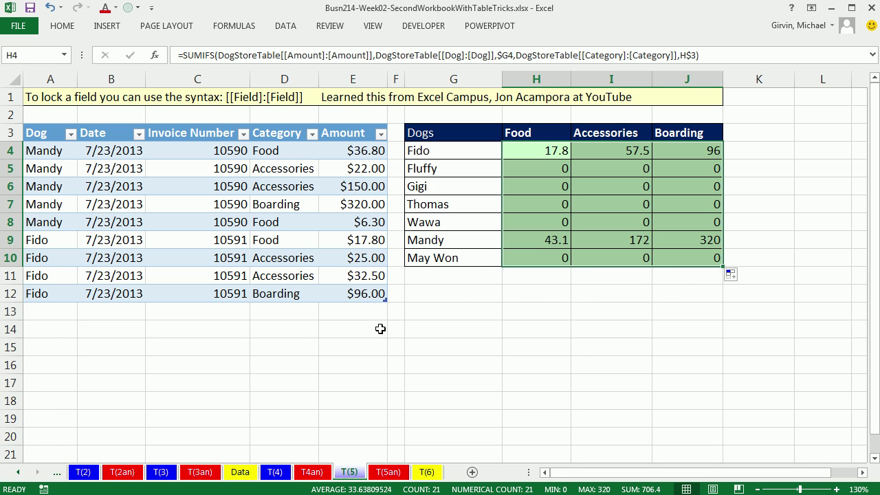
Add a new record below the dog store table for Gigi, dated 7/23/2013, with the next invoice number, category Food and amount 500
left_click(363, 294)
key("Tab")
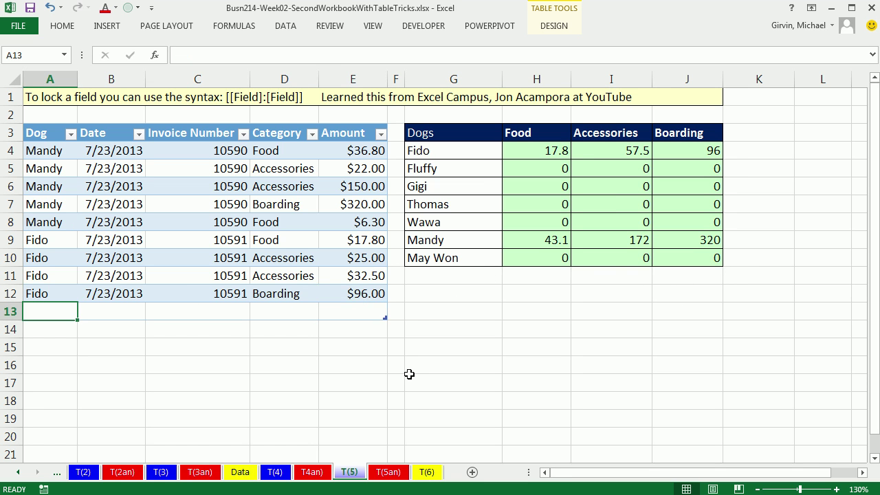
type("Gig")
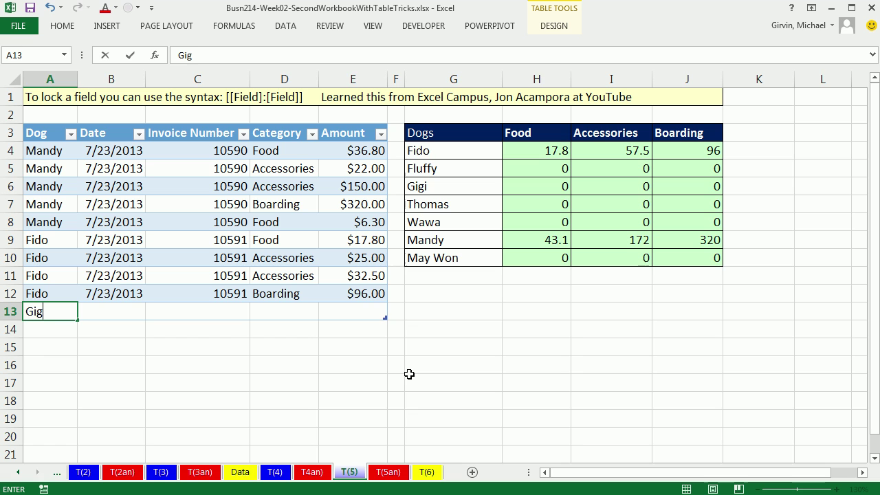
type("i")
type("500")
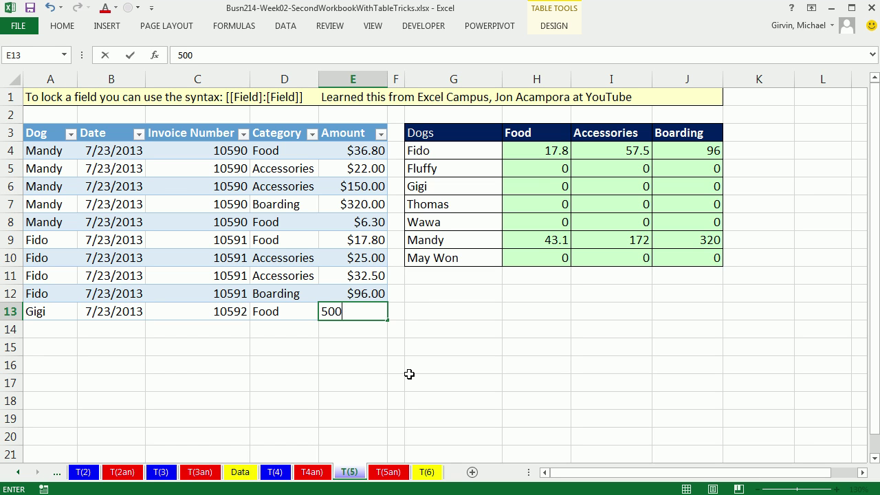
key("ctrl+Return")
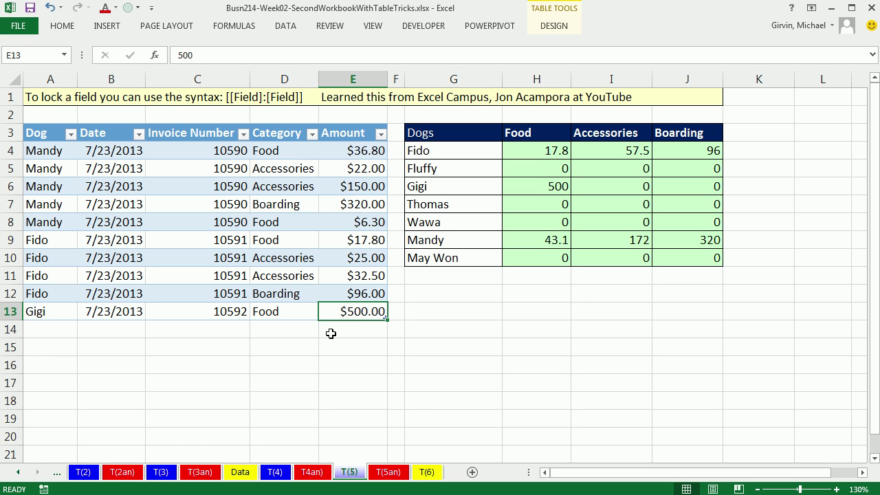
Look over the expandable-range video links on T(6), the finished grid on T(5) and the structured-reference formulas on T(4)
left_click(428, 472)
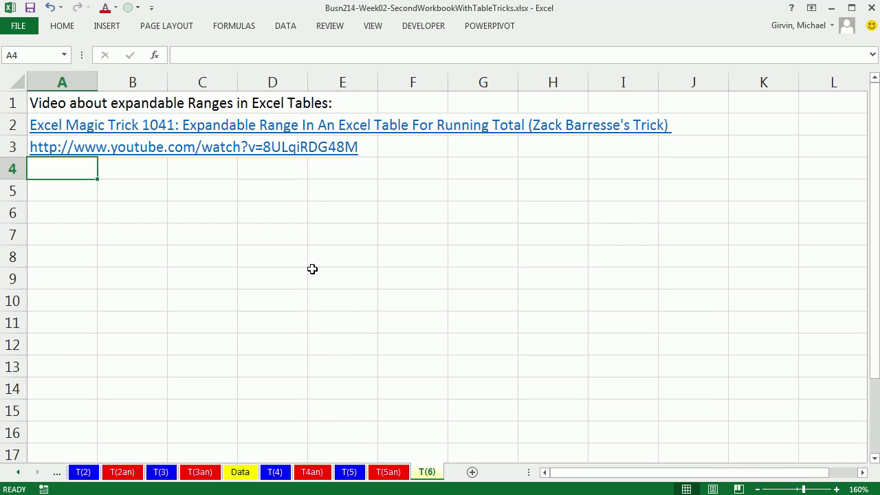
left_click(351, 474)
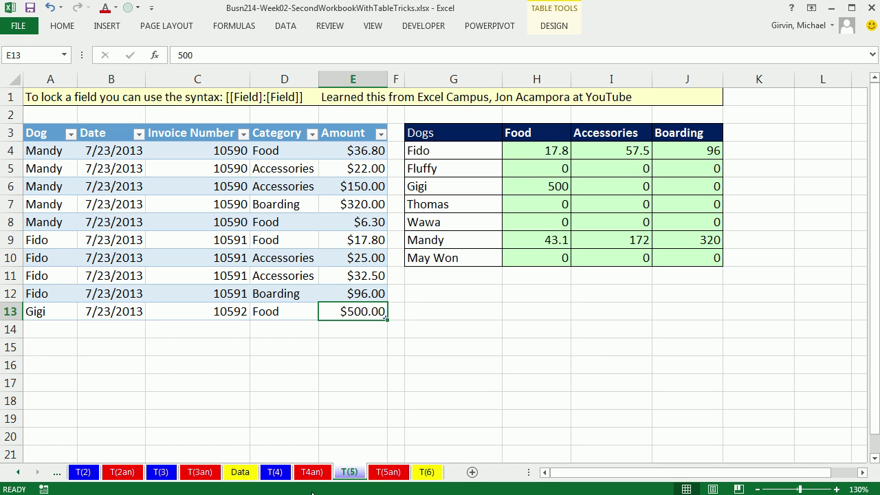
left_click(276, 472)
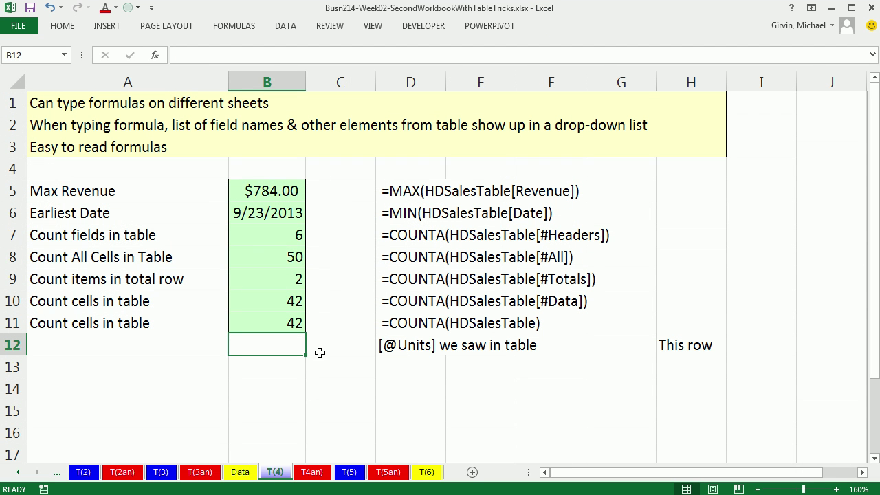
Widen column F on the T(3) sheet so that the product ID in F8 fits
left_click(160, 473)
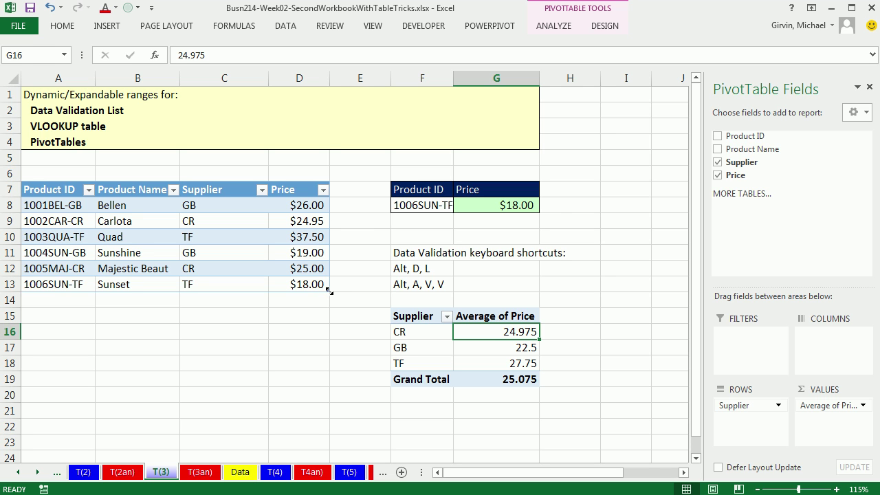
left_click_drag(453, 77, 466, 78)
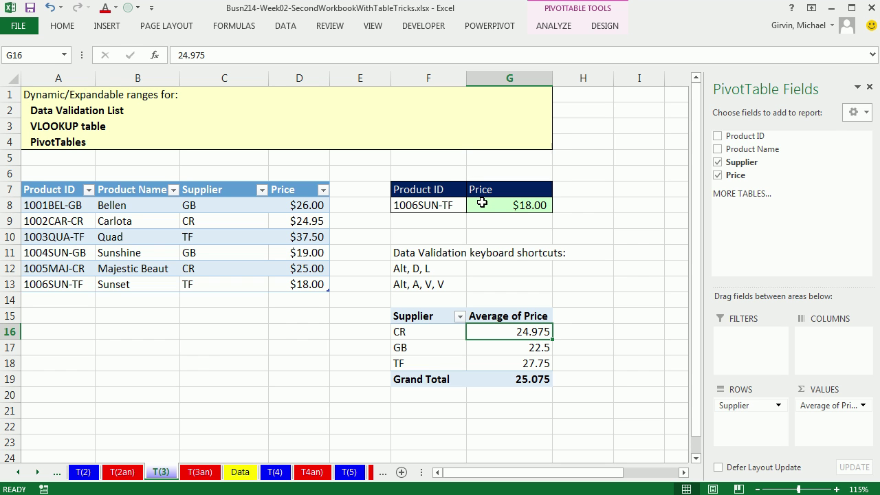
Review the blood pressure table and chart on T(2), and the race results table with its slicers on T(1)
left_click(84, 472)
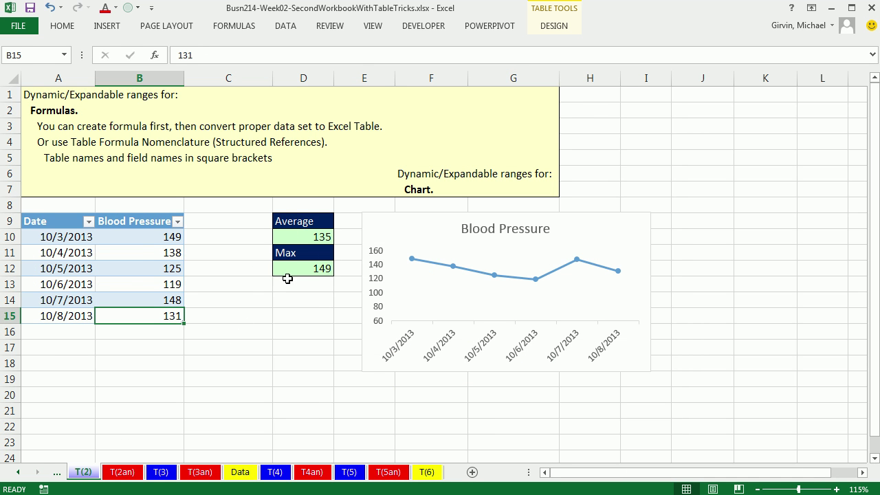
left_click(57, 473)
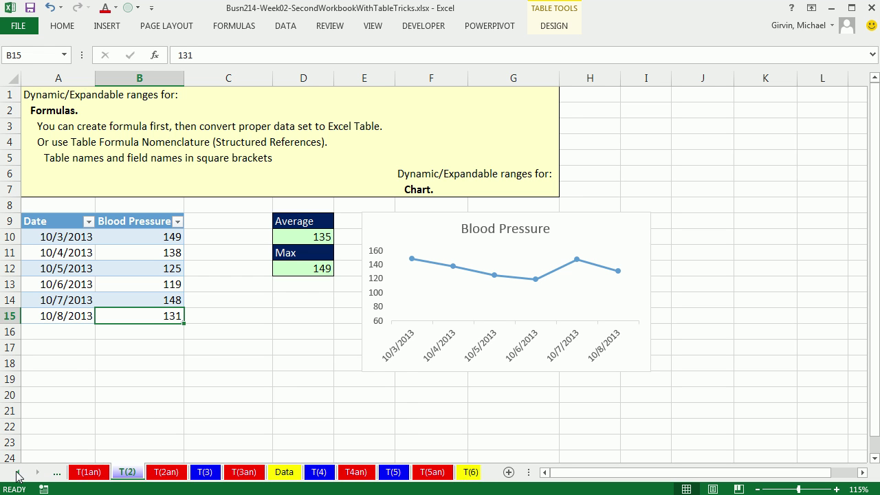
left_click(128, 472)
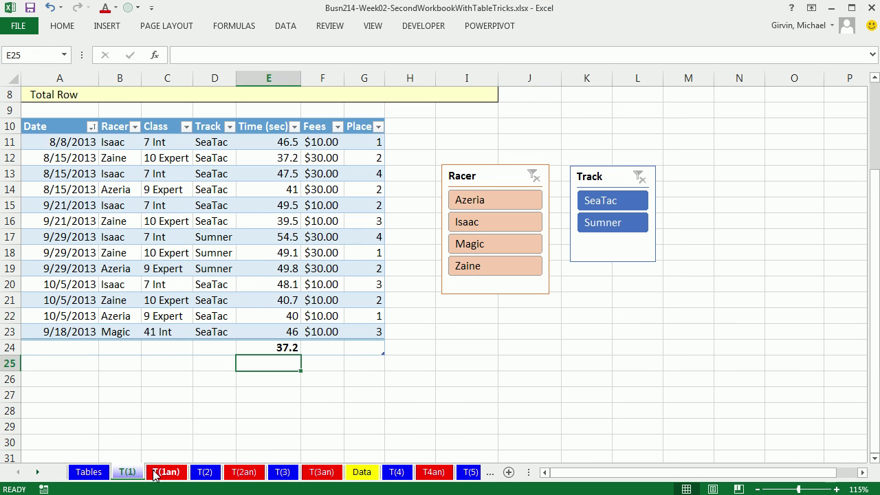